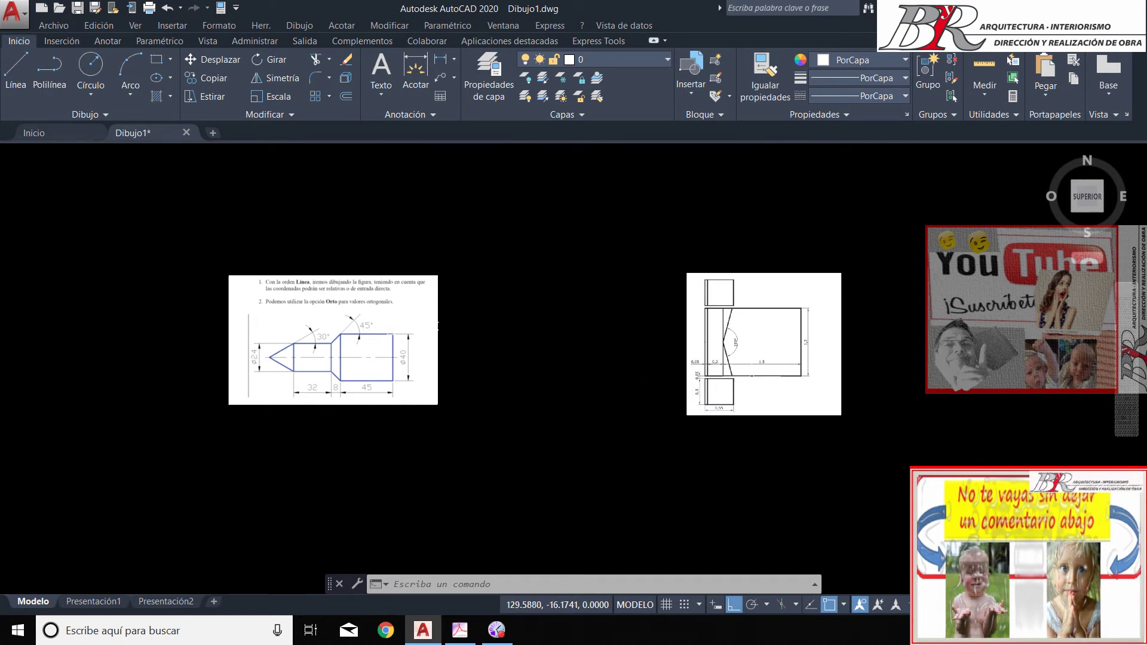
Select the left and right reference images, then clear the selection
{"action": "left_click", "coordinate": [654, 244]}
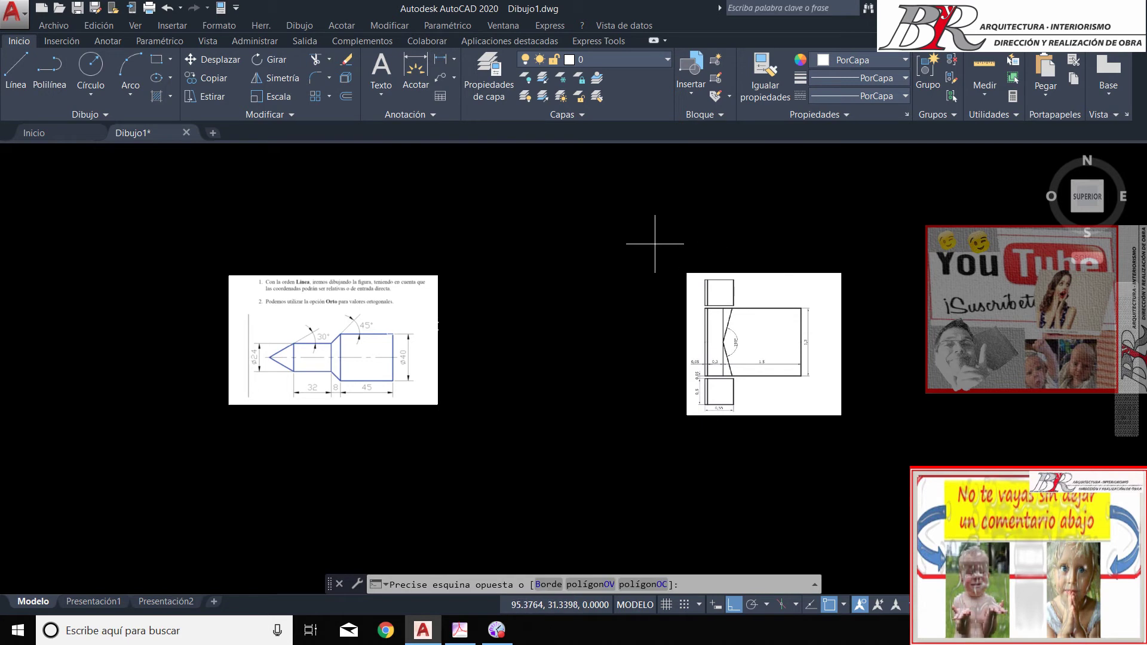
{"action": "left_click", "coordinate": [885, 437]}
{"action": "left_click", "coordinate": [205, 256]}
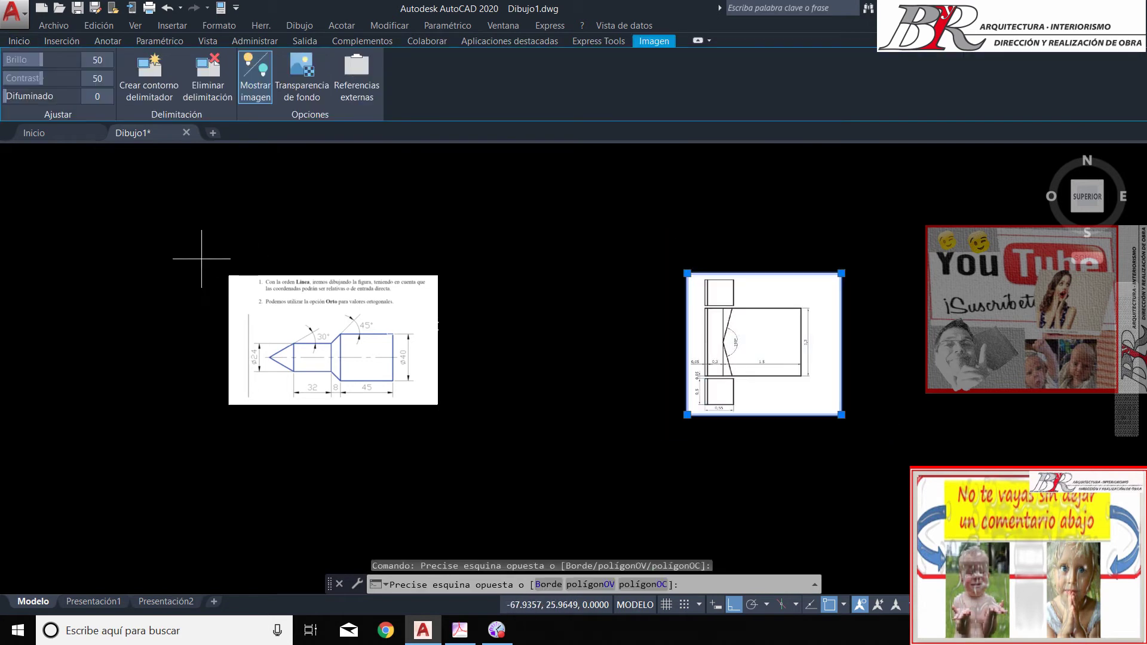
{"action": "left_click", "coordinate": [466, 422]}
{"action": "left_click", "coordinate": [651, 244]}
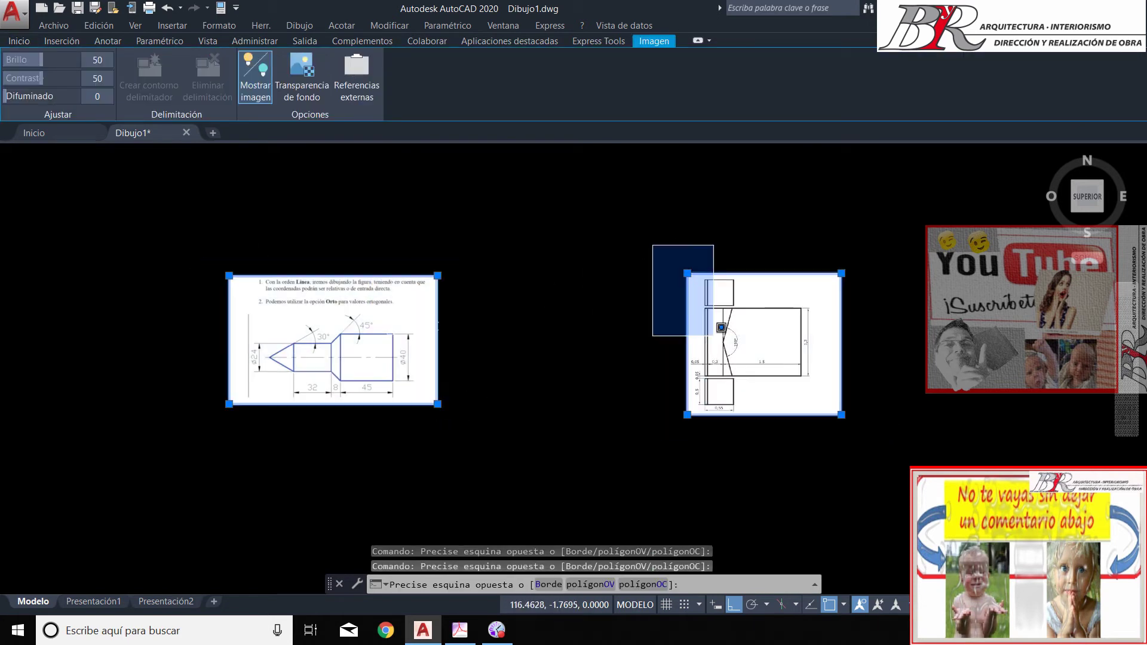
{"action": "left_click", "coordinate": [945, 478]}
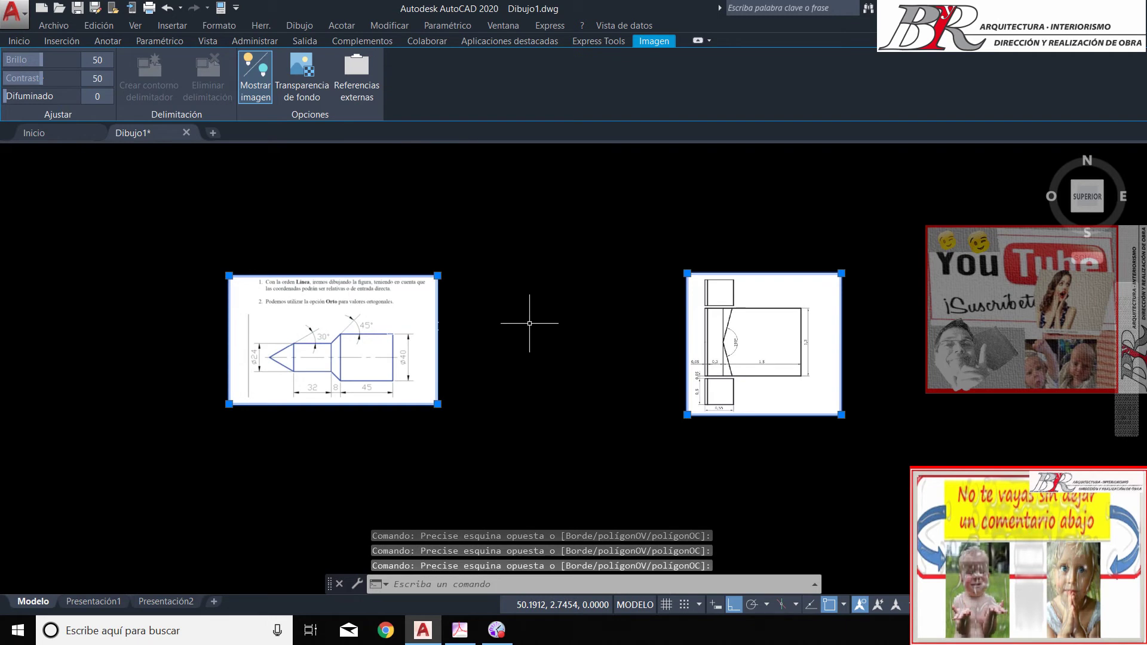
{"action": "key", "text": "Escape"}
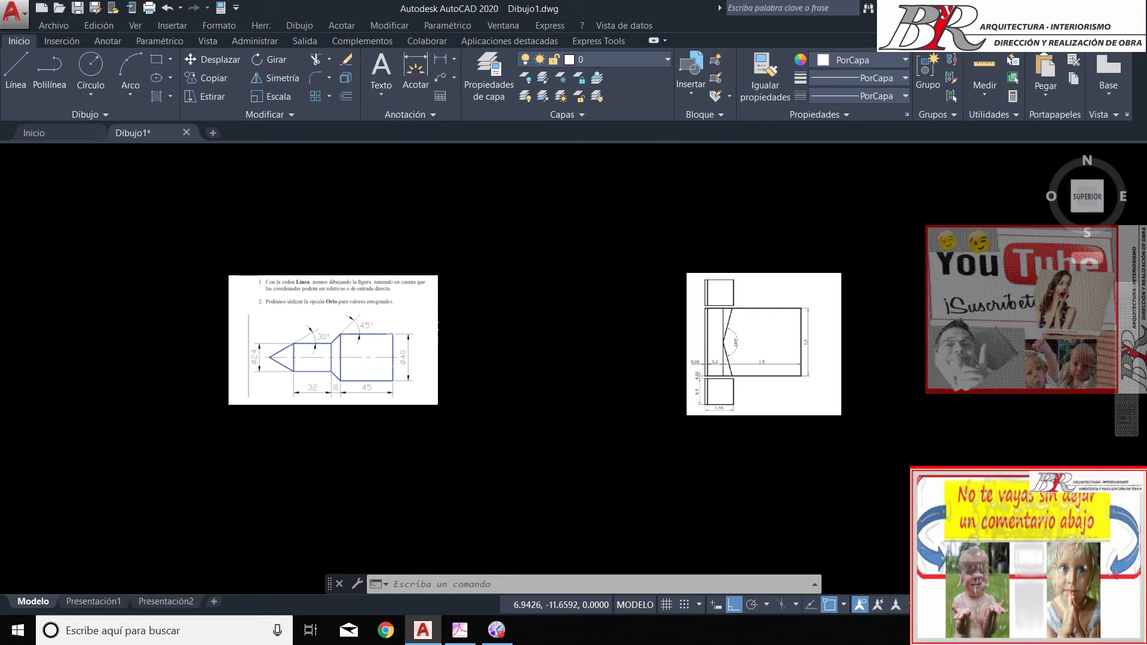
Zoom in and out to read the shaft dimensions, then start the Line command
{"action": "scroll", "coordinate": [356, 369], "scroll_direction": "up", "scroll_amount": 5}
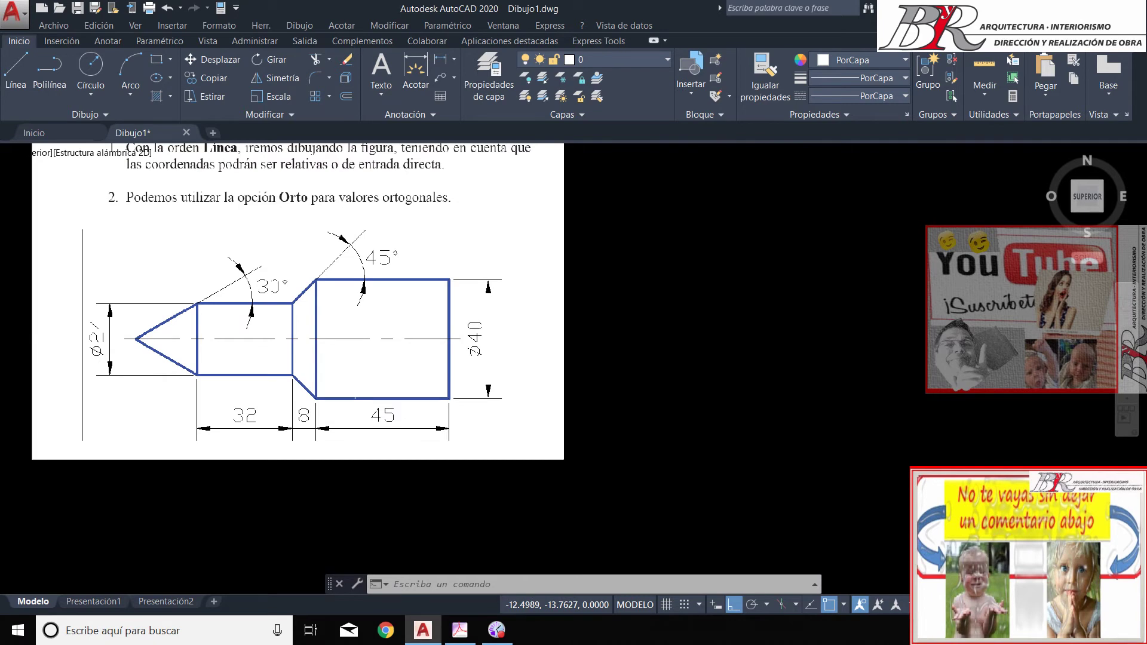
{"action": "scroll", "coordinate": [355, 369], "scroll_direction": "down", "scroll_amount": 3}
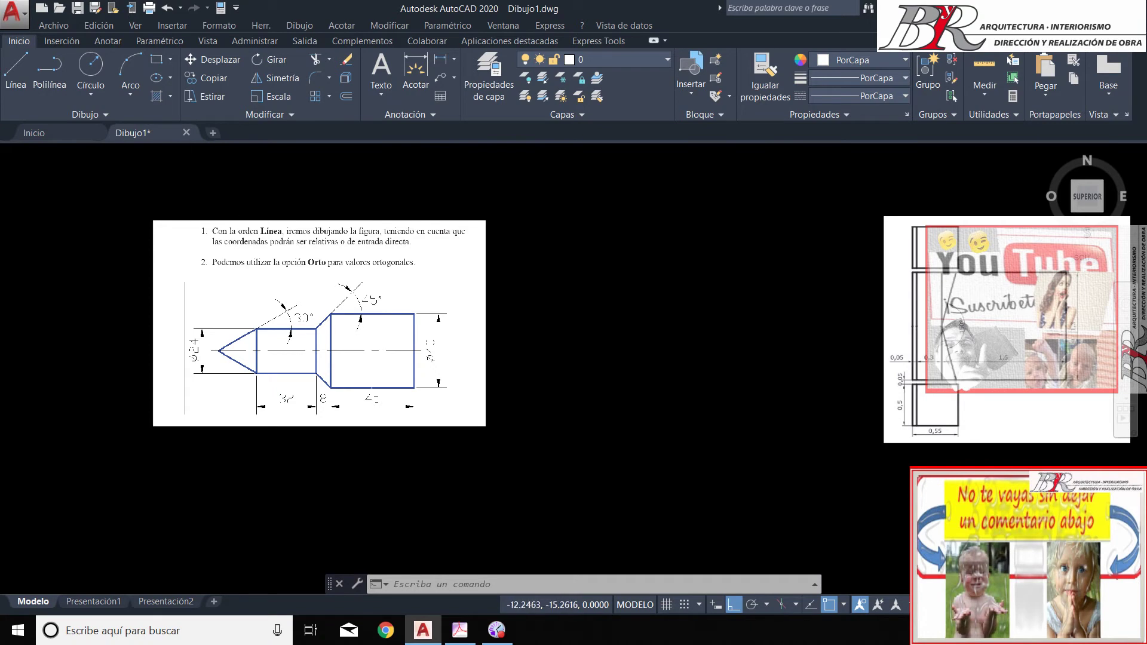
{"action": "scroll", "coordinate": [378, 405], "scroll_direction": "up", "scroll_amount": 6}
{"action": "scroll", "coordinate": [378, 406], "scroll_direction": "down", "scroll_amount": 4}
{"action": "scroll", "coordinate": [376, 396], "scroll_direction": "down", "scroll_amount": 2}
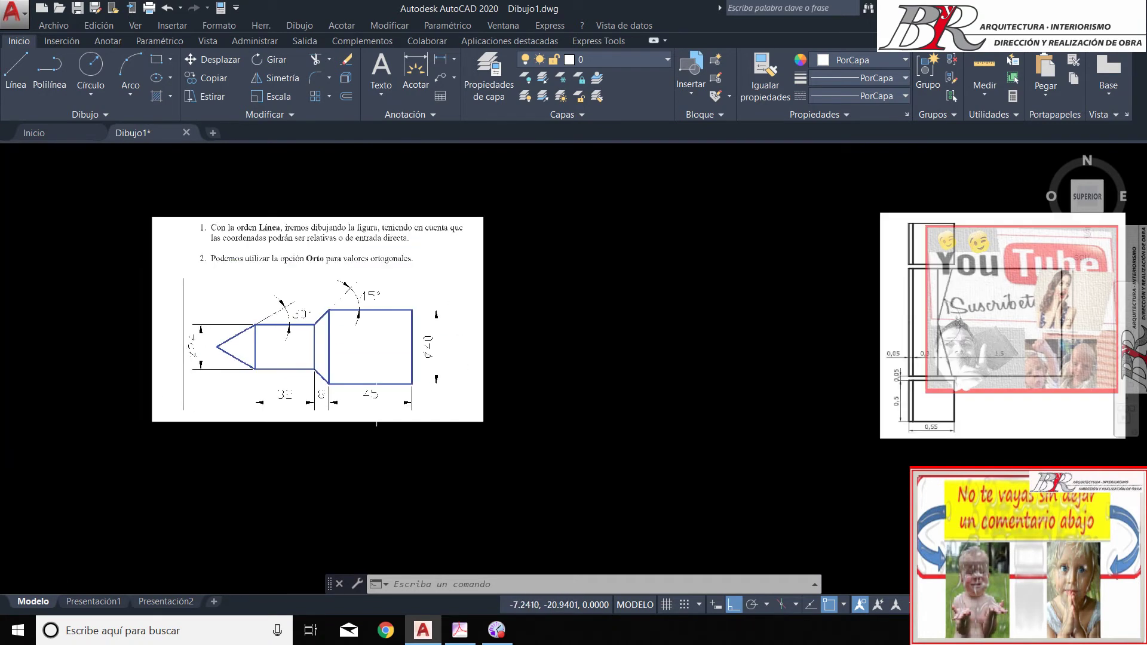
{"action": "left_click", "coordinate": [16, 77]}
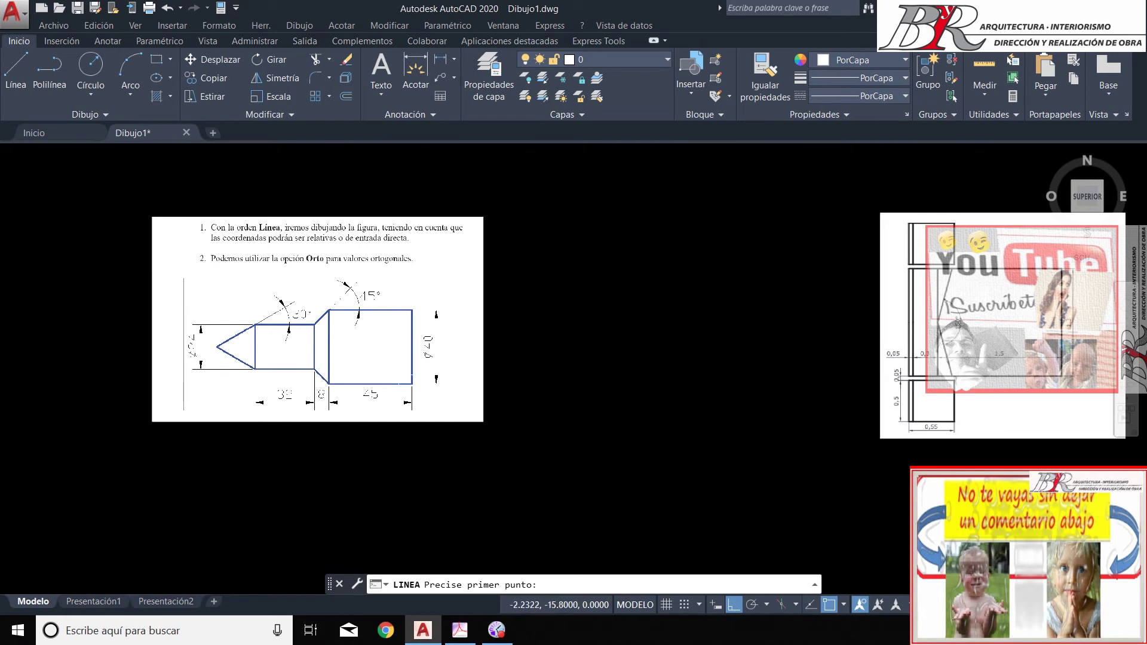
Start a line and a selection window near the shaft, then cancel both
{"action": "left_click", "coordinate": [439, 394]}
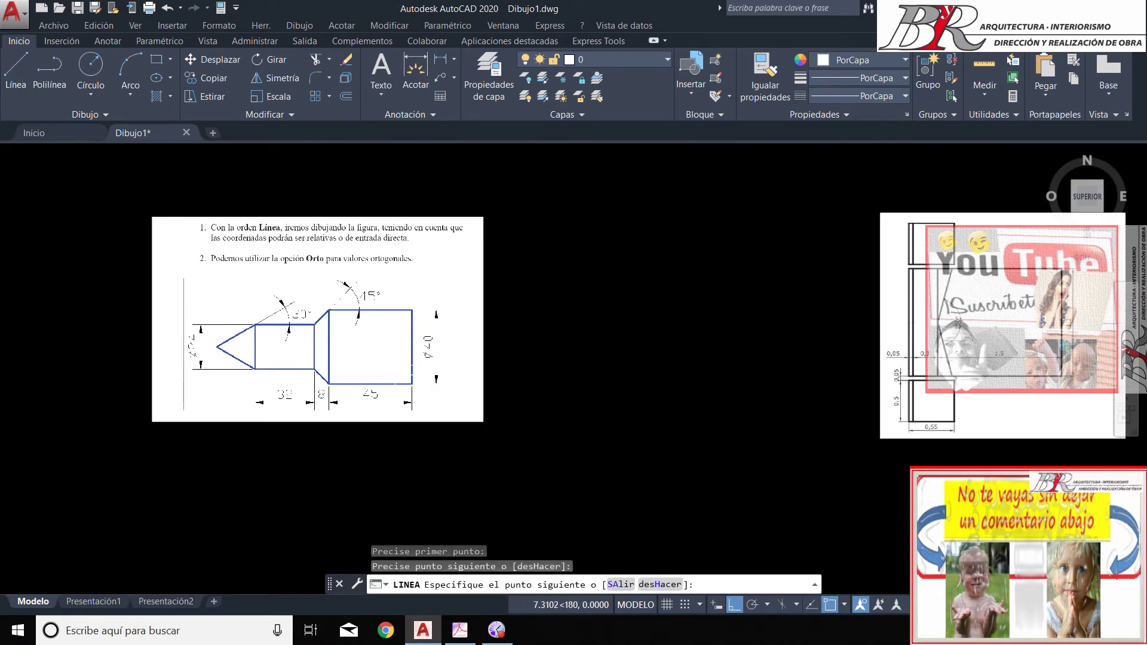
{"action": "key", "text": "Escape"}
{"action": "left_click", "coordinate": [390, 362]}
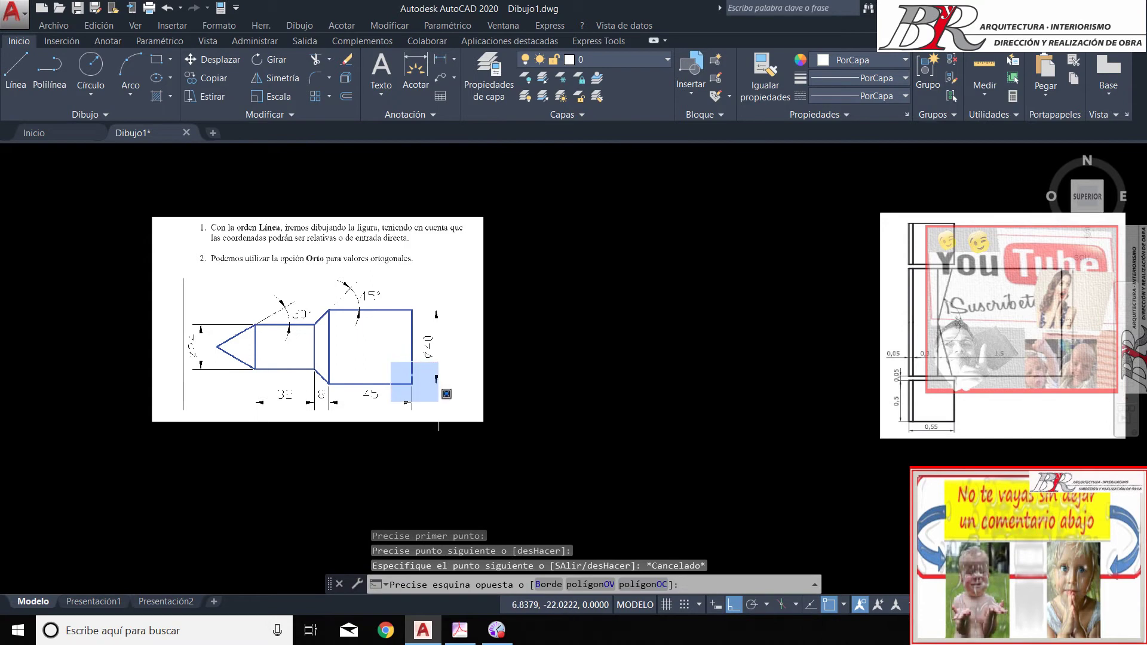
{"action": "type", "text": "º"}
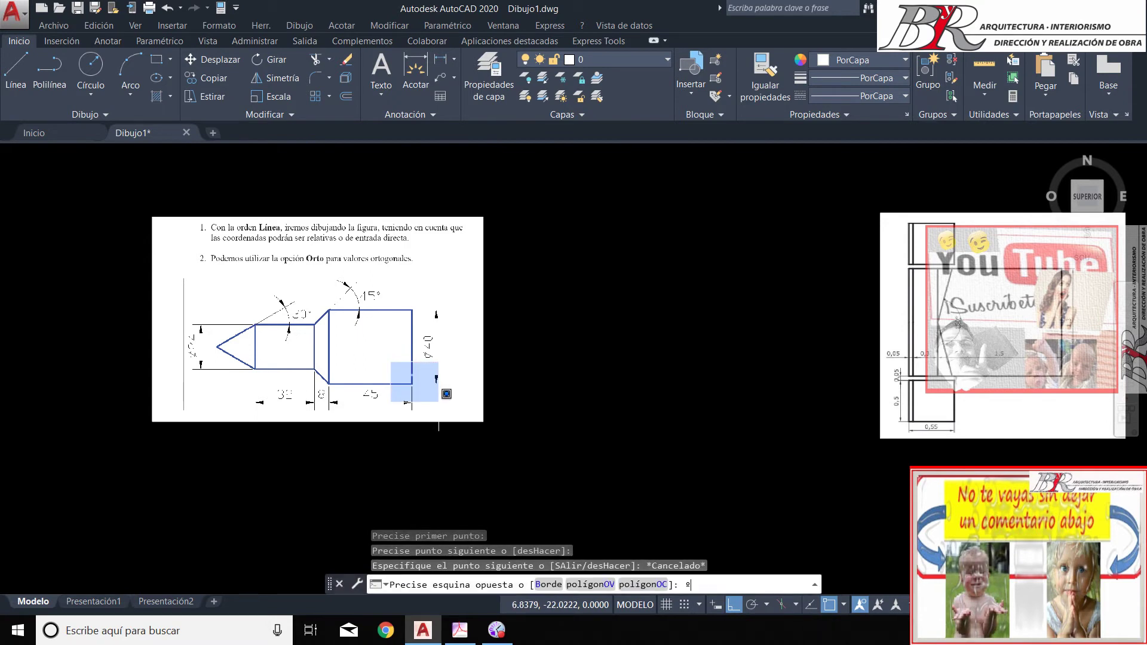
{"action": "key", "text": "Escape"}
{"action": "key", "text": "Escape"}
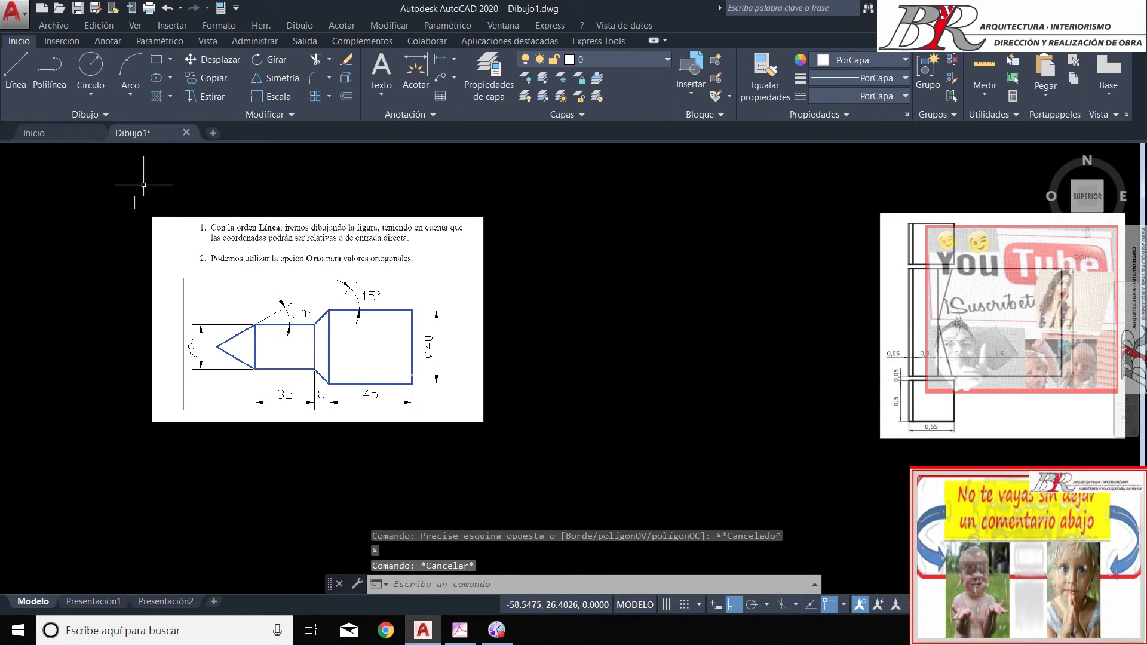
Draw a 45-unit line, two 8-unit segments and a diagonal chamfer, then select the helper segments
{"action": "left_click", "coordinate": [13, 74]}
{"action": "left_click", "coordinate": [746, 407]}
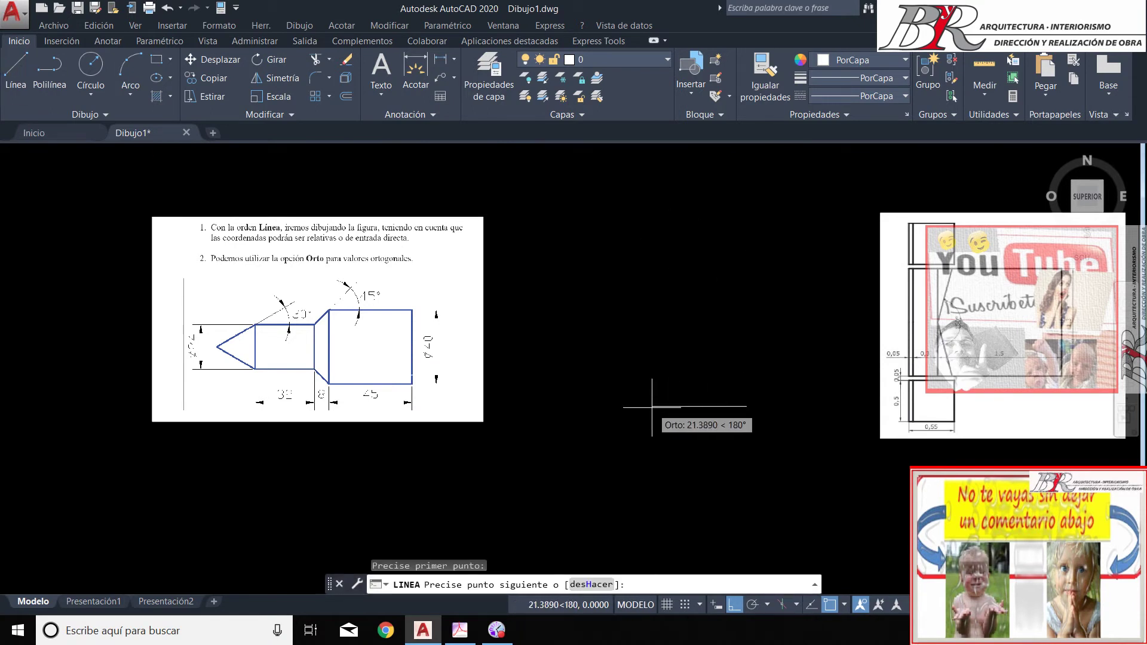
{"action": "type", "text": "45"}
{"action": "key", "text": "Return"}
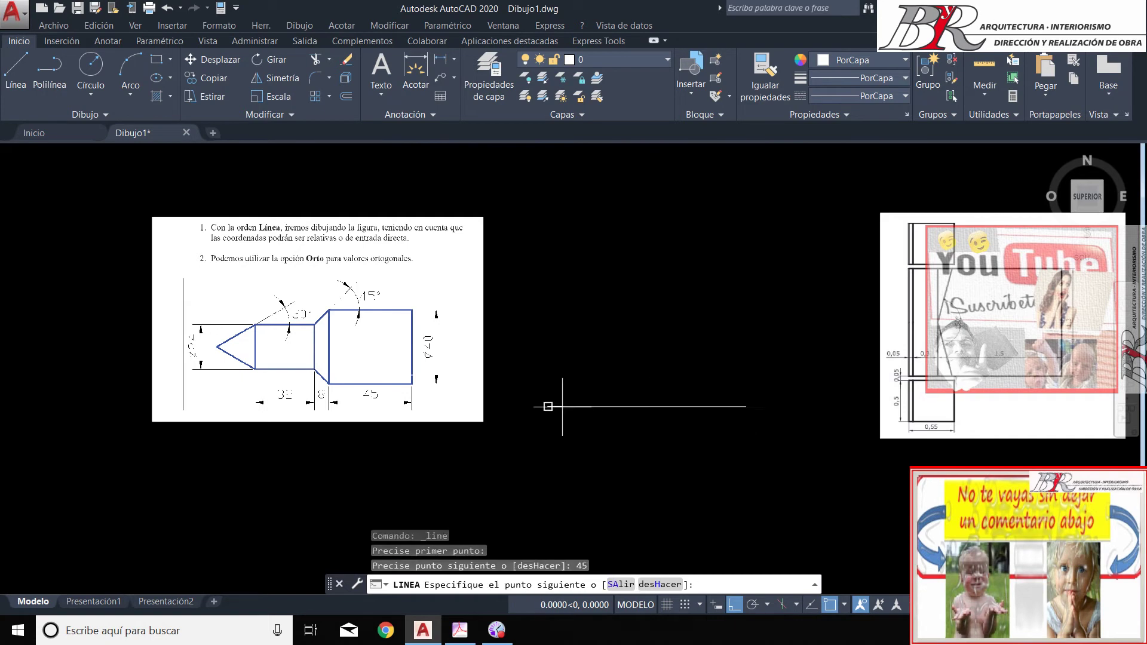
{"action": "scroll", "coordinate": [518, 414], "scroll_direction": "up", "scroll_amount": 2}
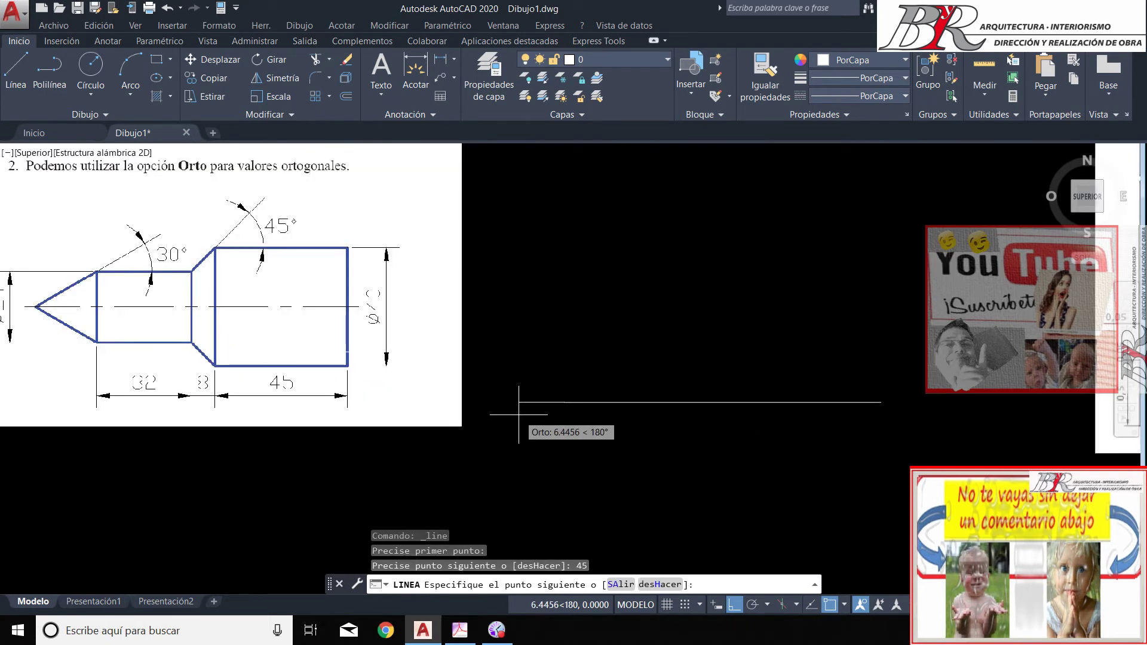
{"action": "scroll", "coordinate": [518, 414], "scroll_direction": "down", "scroll_amount": 2}
{"action": "type", "text": "8"}
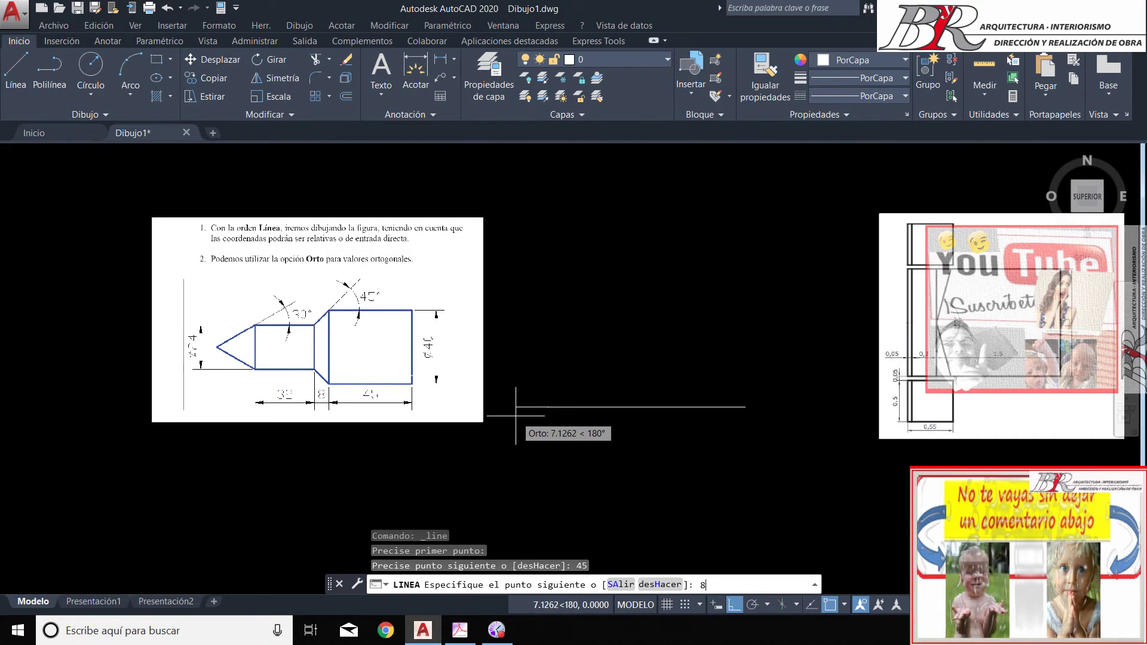
{"action": "key", "text": "Return"}
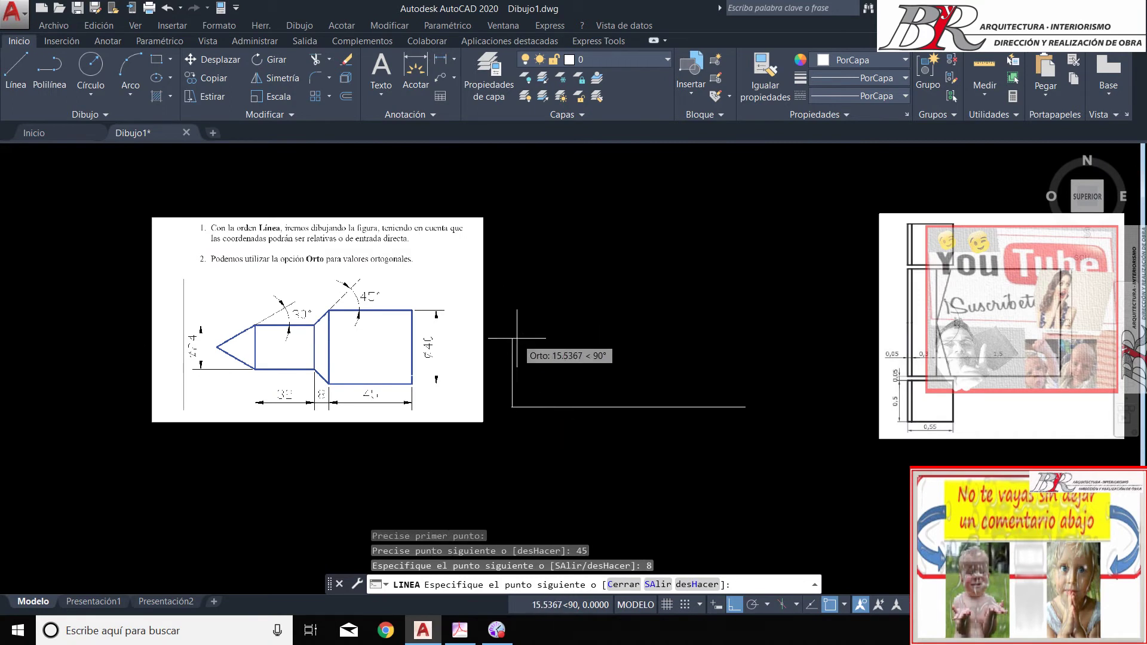
{"action": "scroll", "coordinate": [299, 345], "scroll_direction": "up", "scroll_amount": 2}
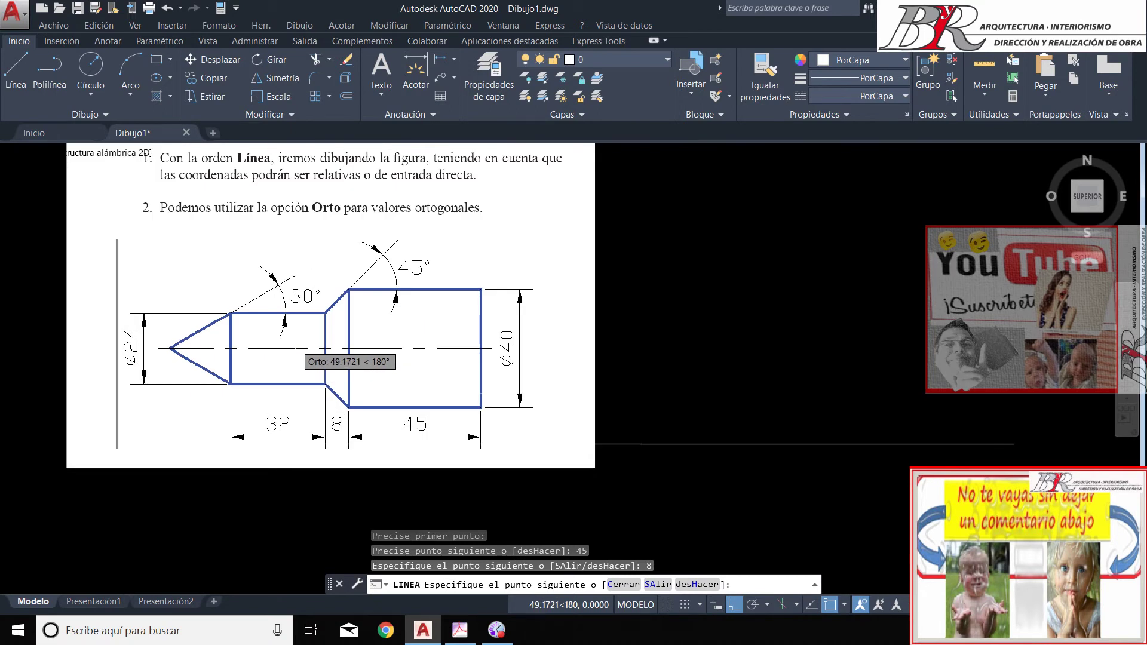
{"action": "scroll", "coordinate": [296, 345], "scroll_direction": "down", "scroll_amount": 2}
{"action": "type", "text": "8"}
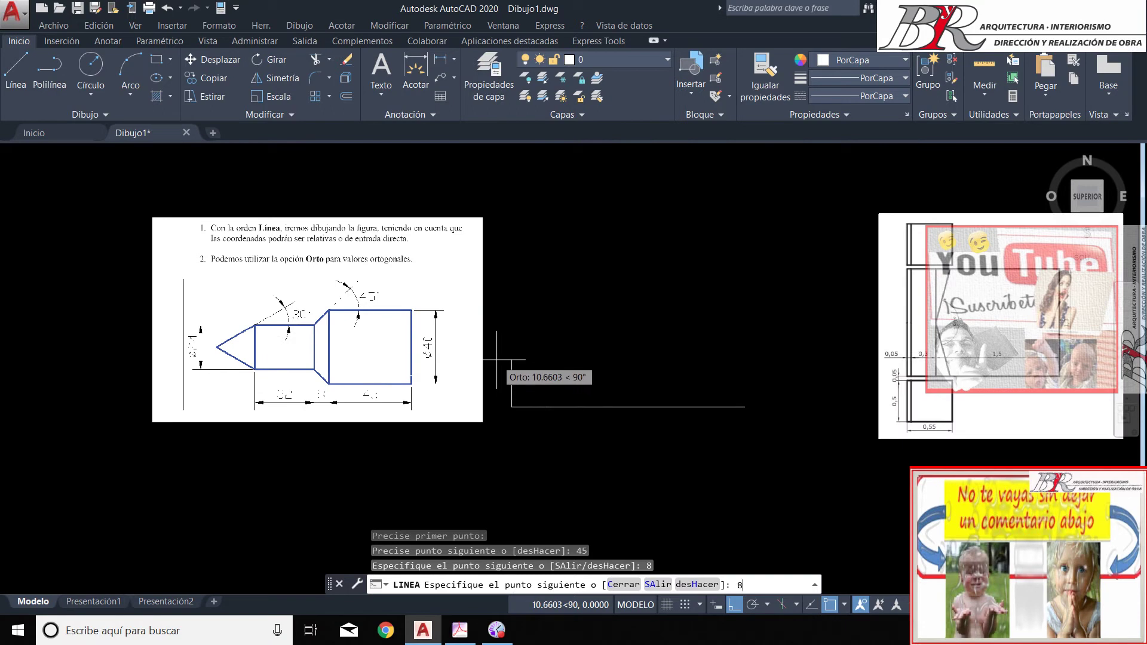
{"action": "key", "text": "Return"}
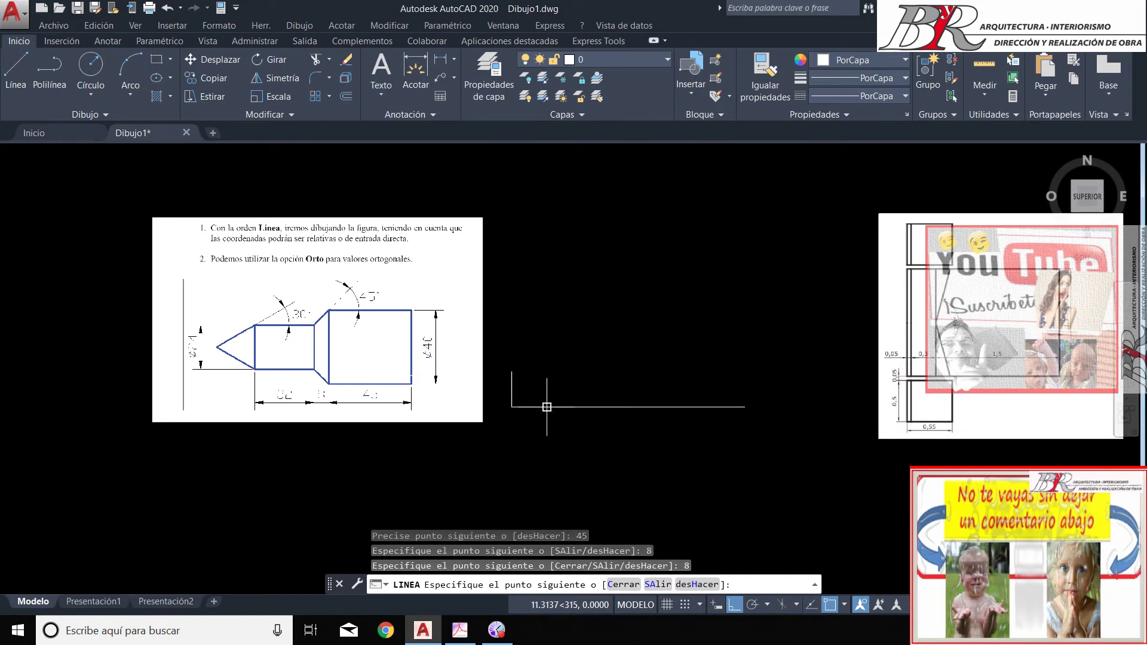
{"action": "left_click", "coordinate": [547, 407]}
{"action": "key", "text": "Return"}
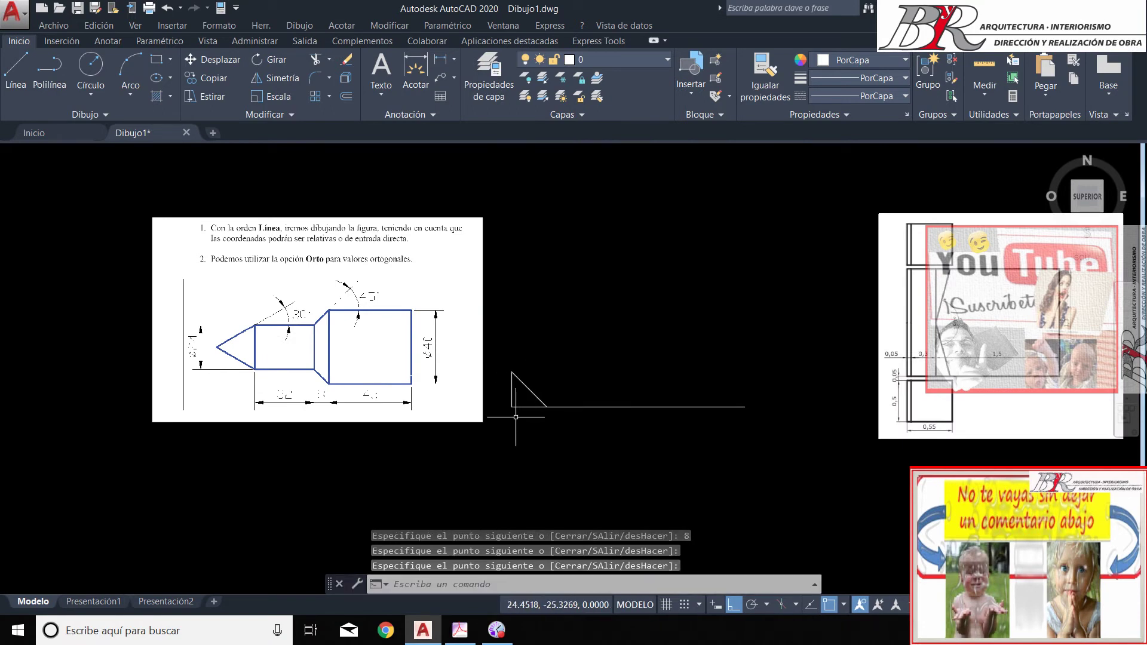
{"action": "left_click", "coordinate": [514, 394]}
{"action": "left_click", "coordinate": [507, 415]}
Erase the helper segments and move the two new lines lower on the canvas
{"action": "key", "text": "Delete"}
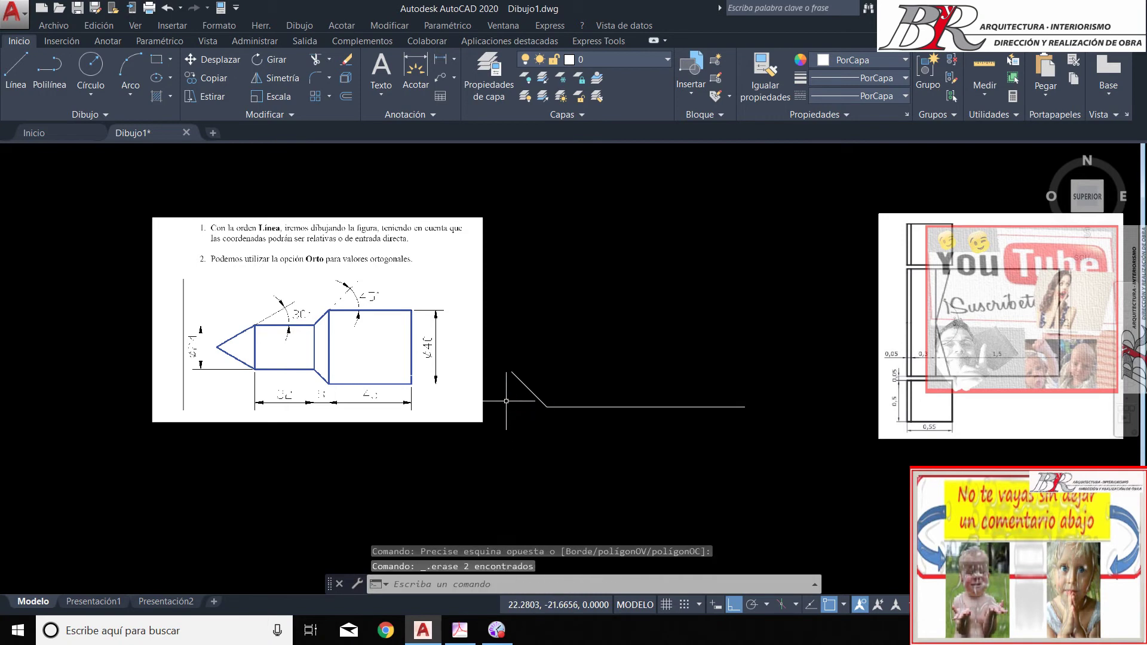
{"action": "type", "text": "d"}
{"action": "key", "text": "Return"}
{"action": "left_click", "coordinate": [574, 434]}
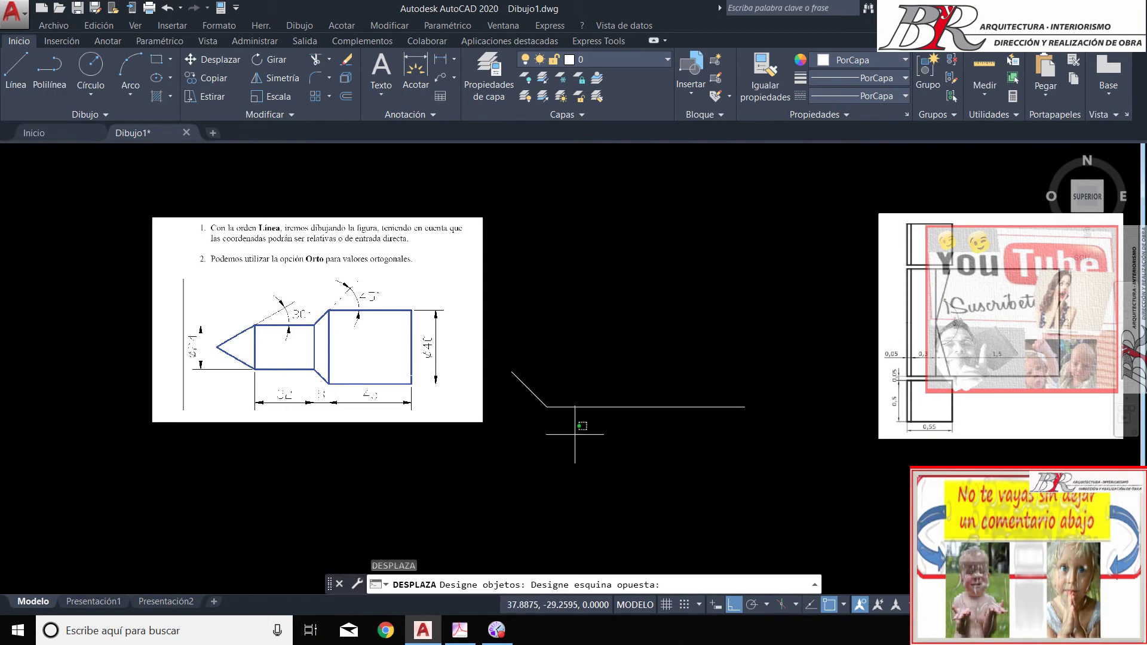
{"action": "left_click", "coordinate": [528, 393]}
{"action": "key", "text": "Return"}
{"action": "left_click", "coordinate": [589, 363]}
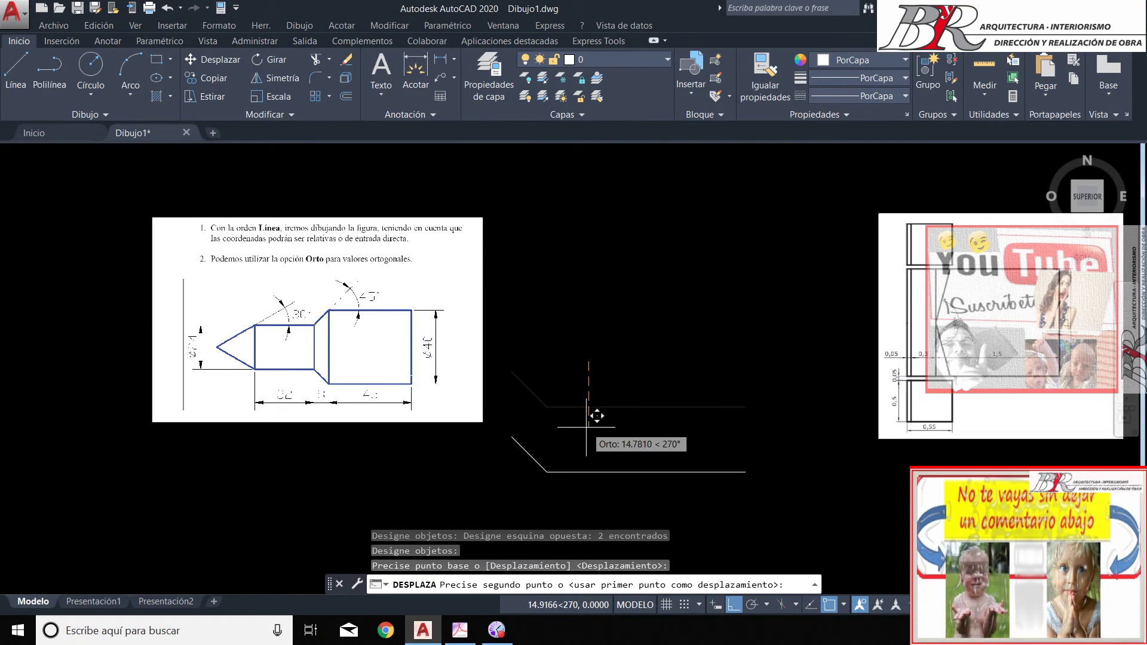
{"action": "left_click", "coordinate": [587, 459]}
Move the two lines further down in two more moves
{"action": "key", "text": "Return"}
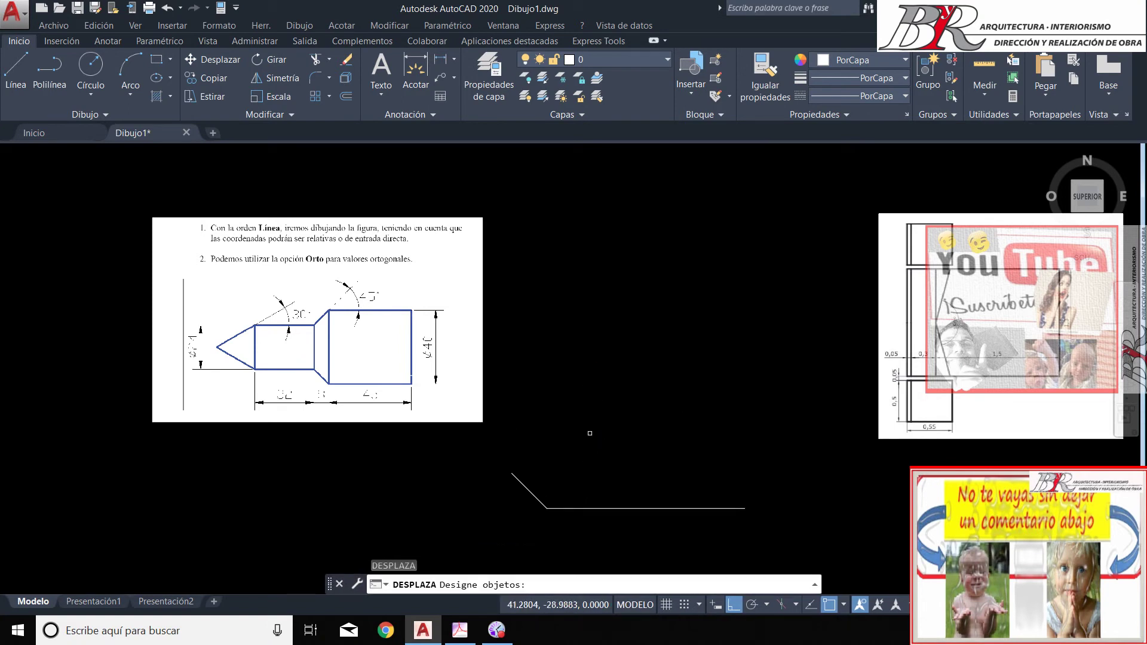
{"action": "type", "text": "p"}
{"action": "key", "text": "Return"}
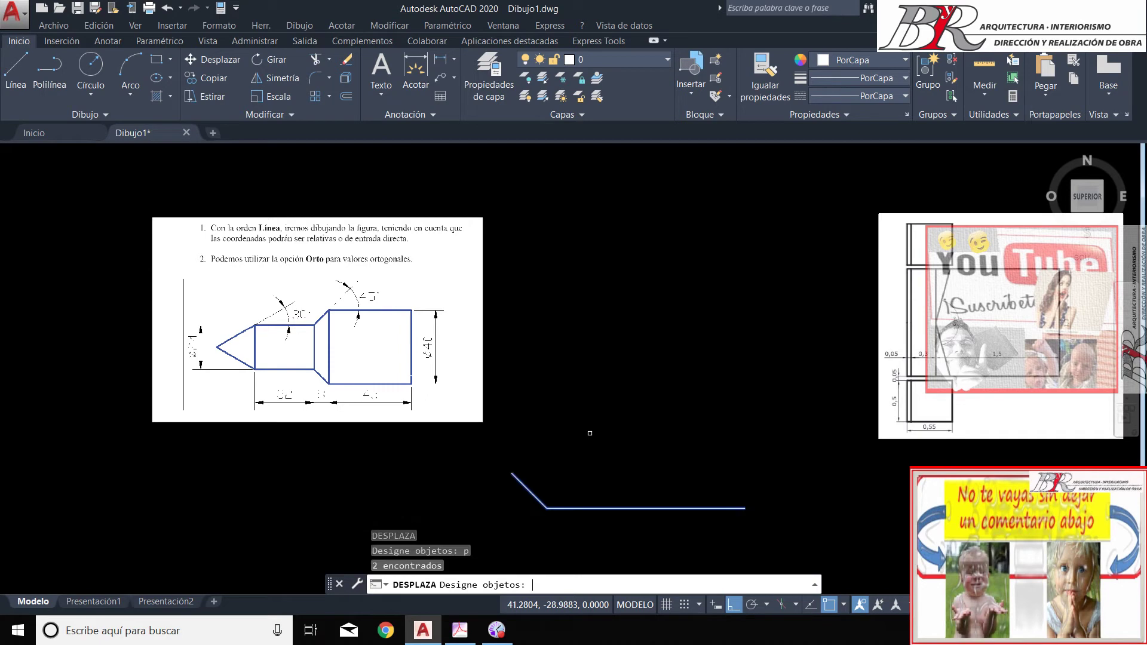
{"action": "key", "text": "Return"}
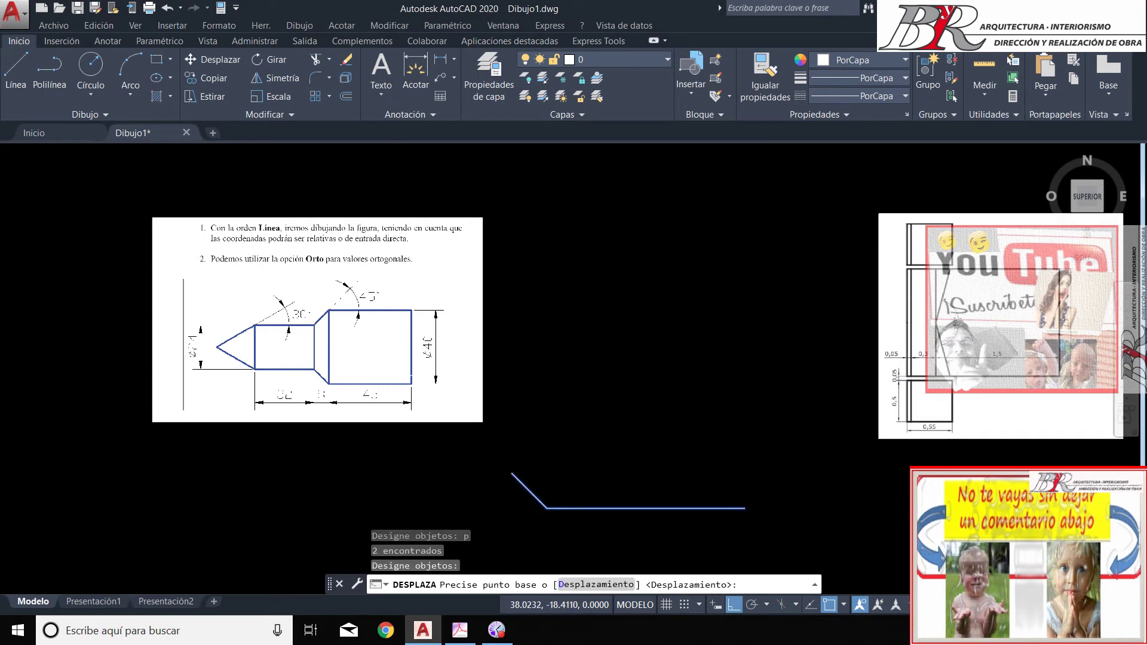
{"action": "left_click", "coordinate": [577, 402]}
{"action": "left_click", "coordinate": [577, 439]}
{"action": "scroll", "coordinate": [578, 411], "scroll_direction": "down", "scroll_amount": 5}
{"action": "scroll", "coordinate": [590, 422], "scroll_direction": "up", "scroll_amount": 4}
{"action": "key", "text": "Return"}
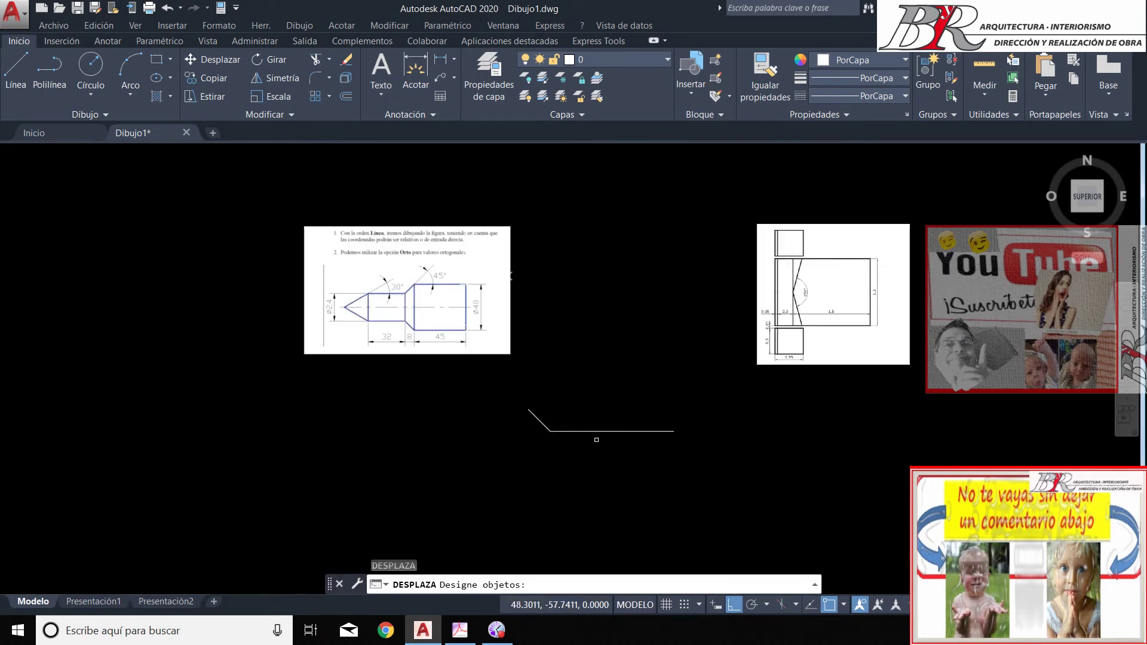
{"action": "left_click", "coordinate": [597, 442]}
{"action": "left_click", "coordinate": [520, 406]}
{"action": "key", "text": "Return"}
{"action": "left_click", "coordinate": [581, 355]}
{"action": "left_click", "coordinate": [583, 382]}
Move the two lines further to the right
{"action": "key", "text": "Return"}
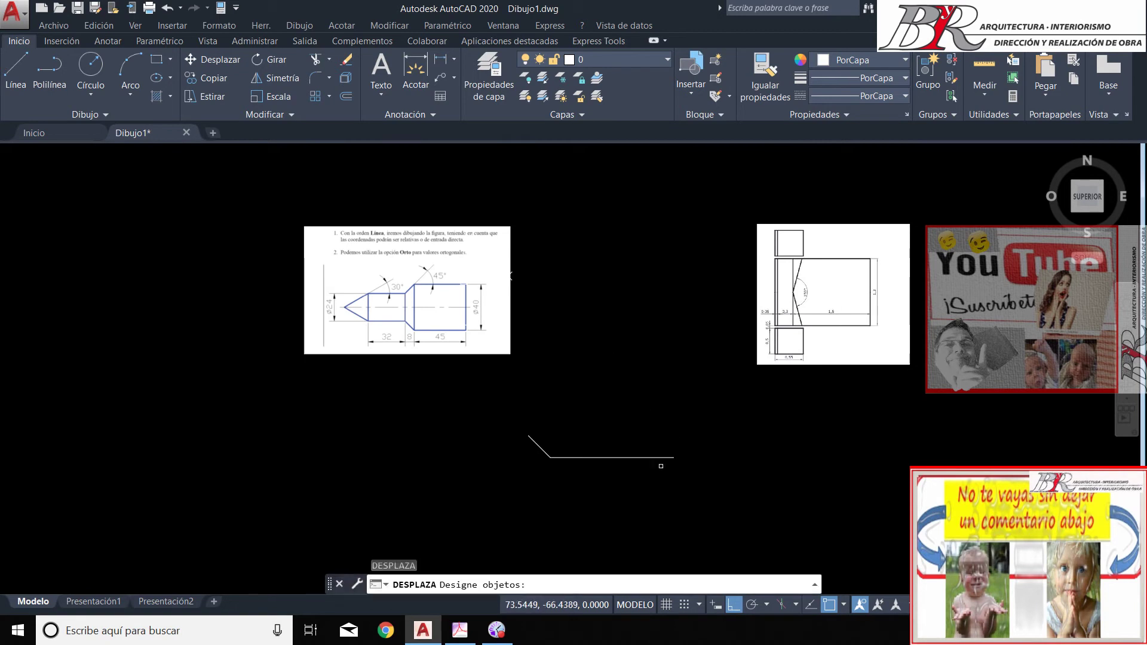
{"action": "left_click", "coordinate": [640, 489]}
{"action": "left_click", "coordinate": [518, 454]}
{"action": "key", "text": "Return"}
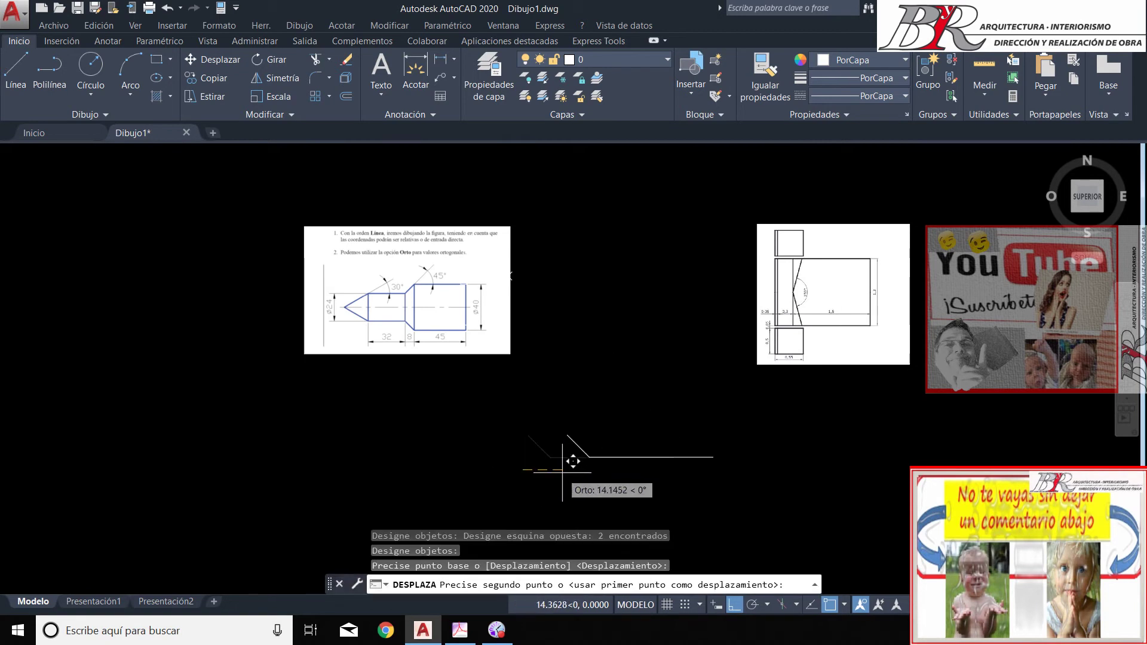
{"action": "left_click", "coordinate": [564, 473]}
Move the two lines together with the right reference image to the right
{"action": "key", "text": "Return"}
{"action": "left_click", "coordinate": [627, 484]}
{"action": "left_click", "coordinate": [557, 420]}
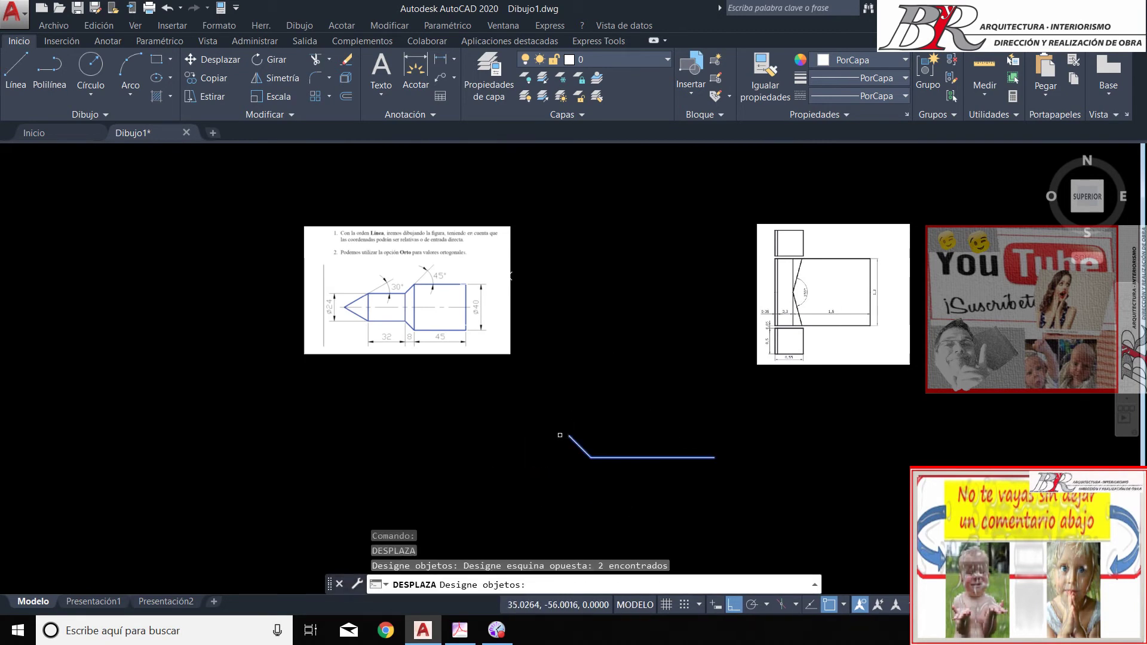
{"action": "left_click", "coordinate": [814, 443]}
{"action": "left_click", "coordinate": [698, 327]}
{"action": "left_click", "coordinate": [825, 405]}
{"action": "left_click", "coordinate": [705, 308]}
{"action": "key", "text": "Return"}
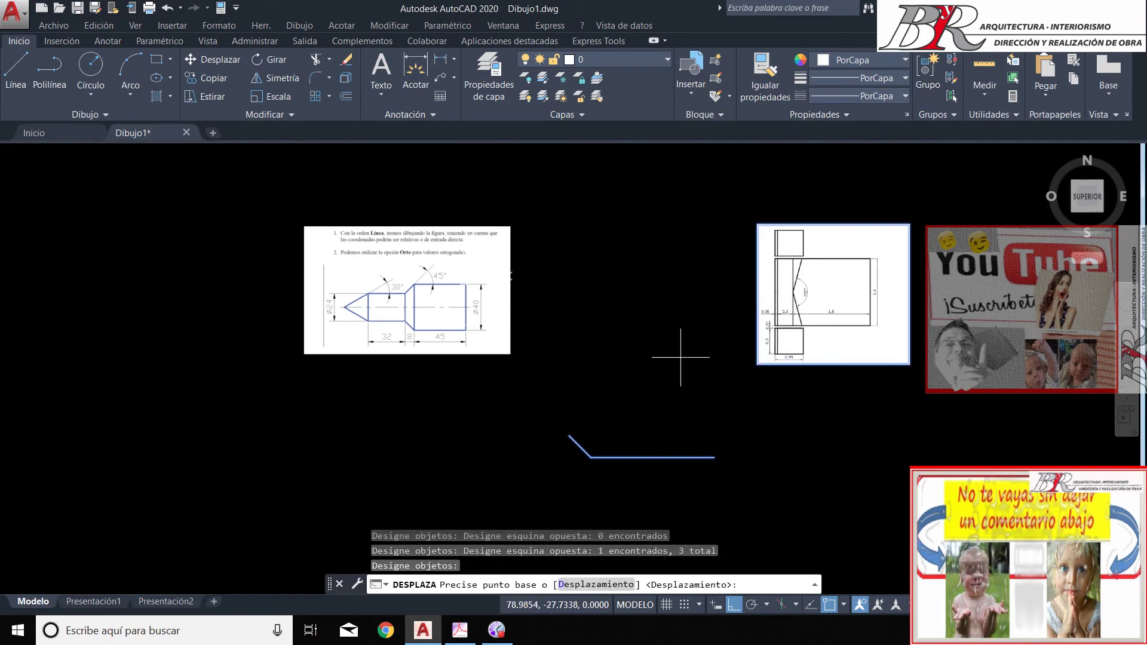
{"action": "left_click", "coordinate": [679, 359]}
{"action": "left_click", "coordinate": [687, 334]}
Reposition the two lines higher, then further left, and zoom in
{"action": "key", "text": "Return"}
{"action": "left_click", "coordinate": [709, 411]}
{"action": "left_click", "coordinate": [669, 478]}
{"action": "key", "text": "Return"}
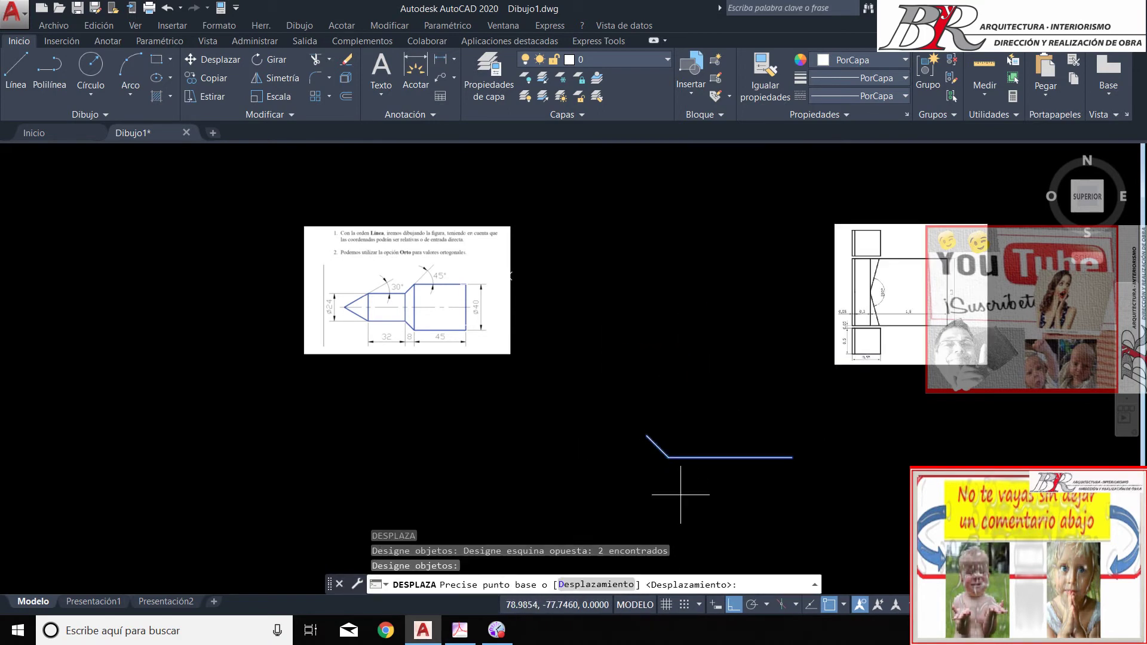
{"action": "left_click", "coordinate": [681, 382]}
{"action": "key", "text": "Return"}
{"action": "left_click", "coordinate": [717, 345]}
{"action": "left_click", "coordinate": [679, 384]}
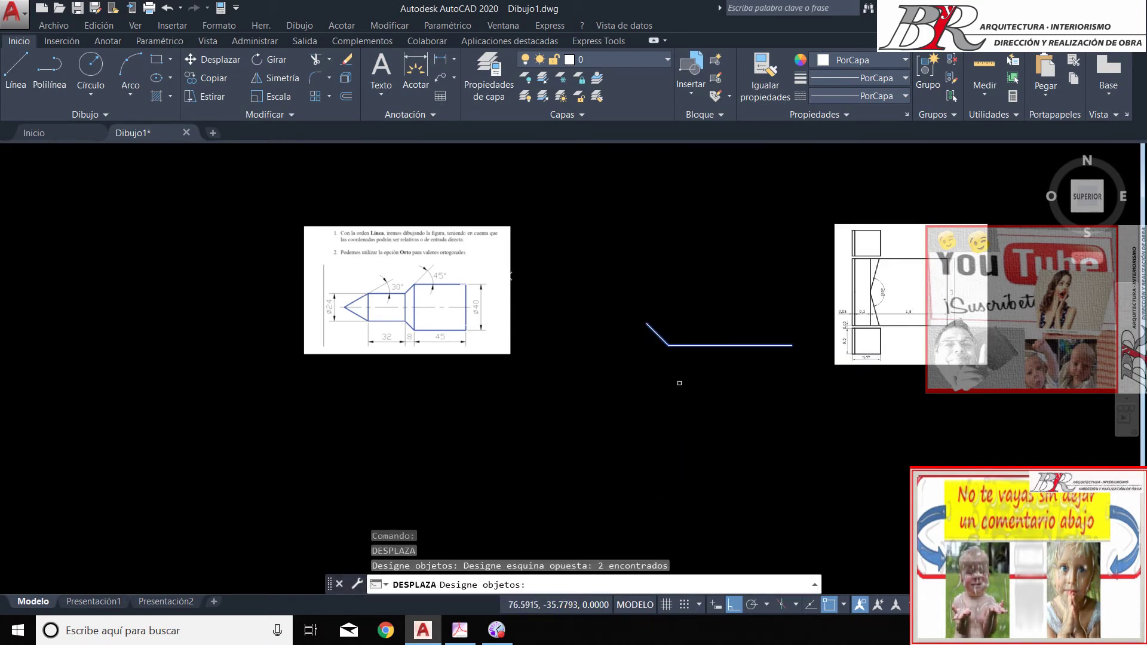
{"action": "key", "text": "Return"}
{"action": "left_click", "coordinate": [605, 367]}
{"action": "scroll", "coordinate": [542, 335], "scroll_direction": "up", "scroll_amount": 4}
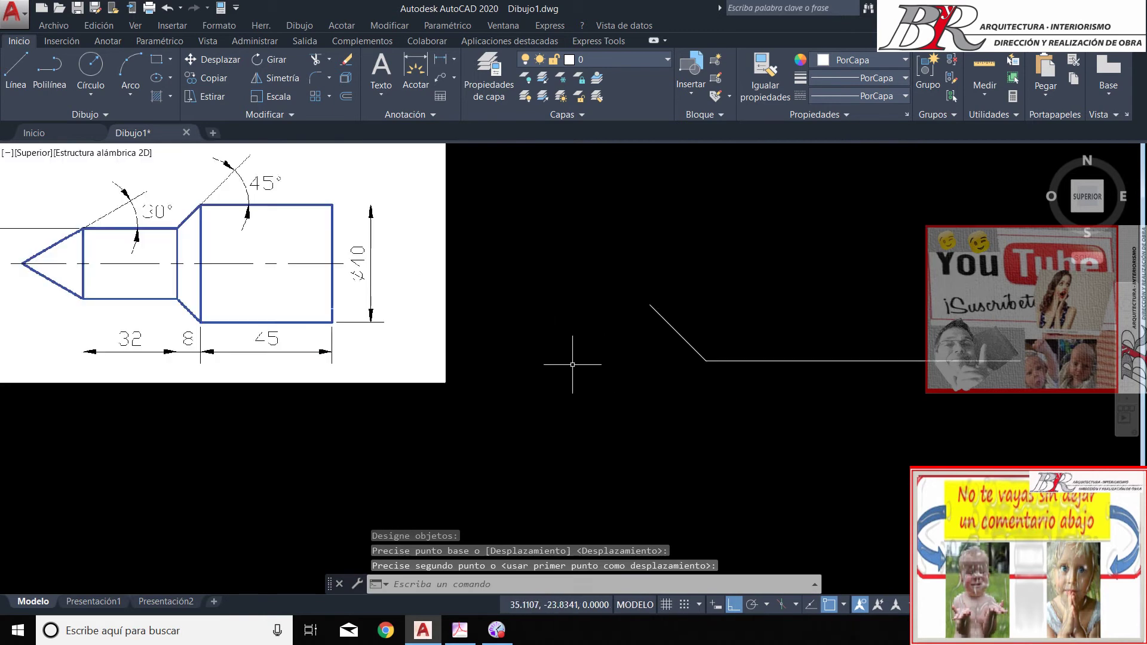
Draw a 32-unit horizontal line leftward from the slanted line's upper end
{"action": "left_click", "coordinate": [22, 80]}
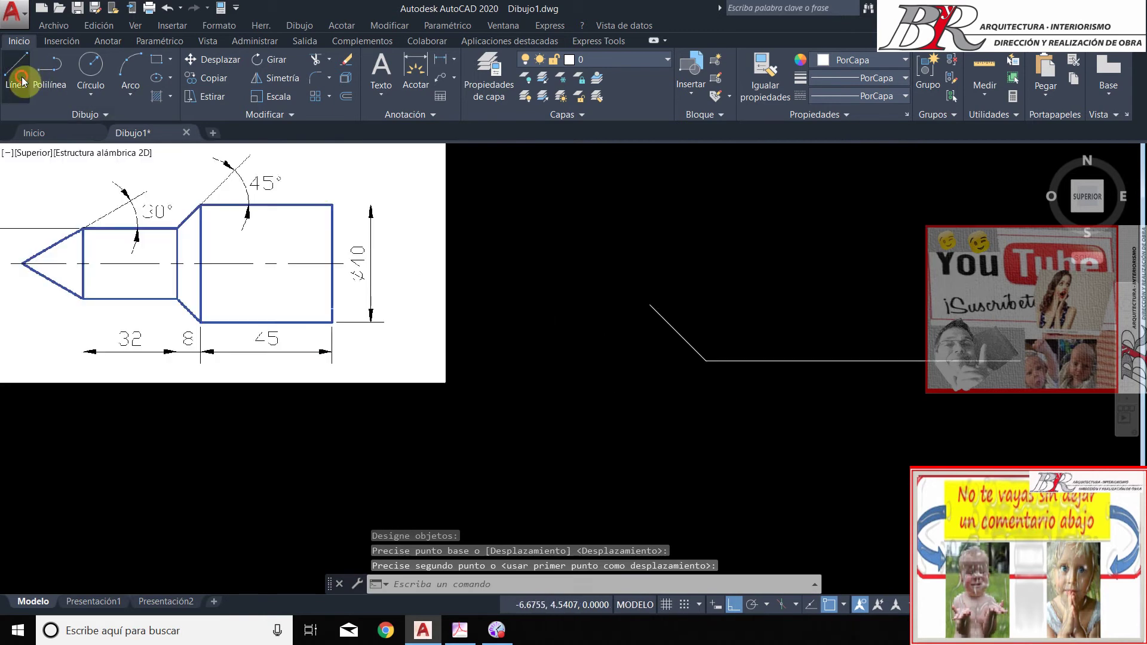
{"action": "left_click", "coordinate": [650, 306]}
{"action": "type", "text": "32"}
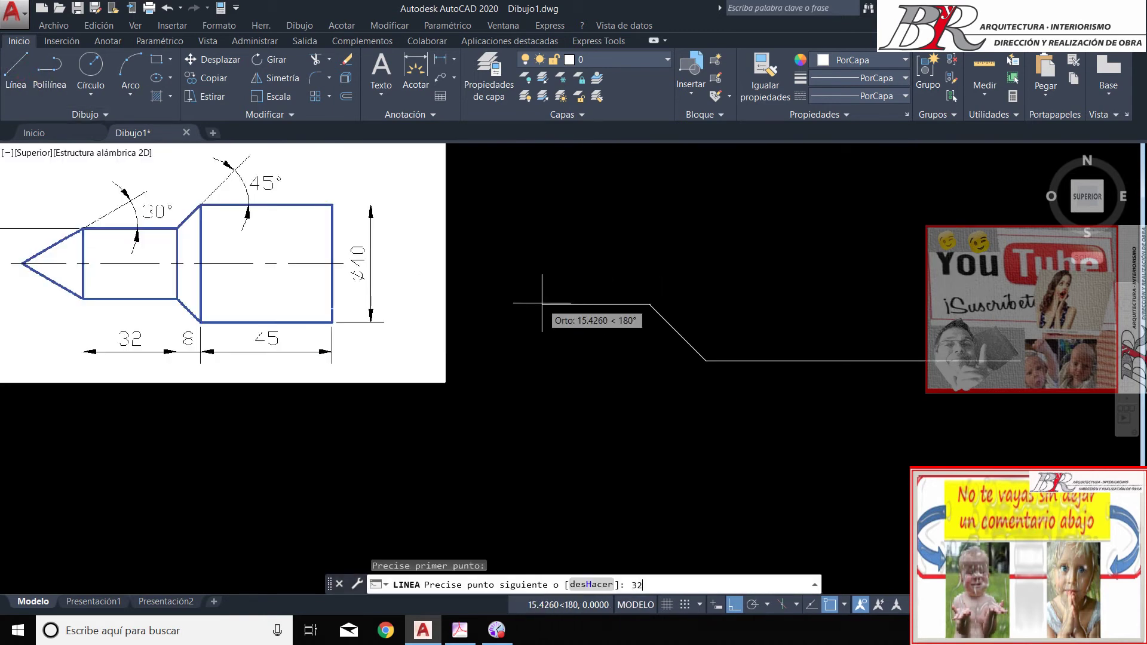
{"action": "key", "text": "Return"}
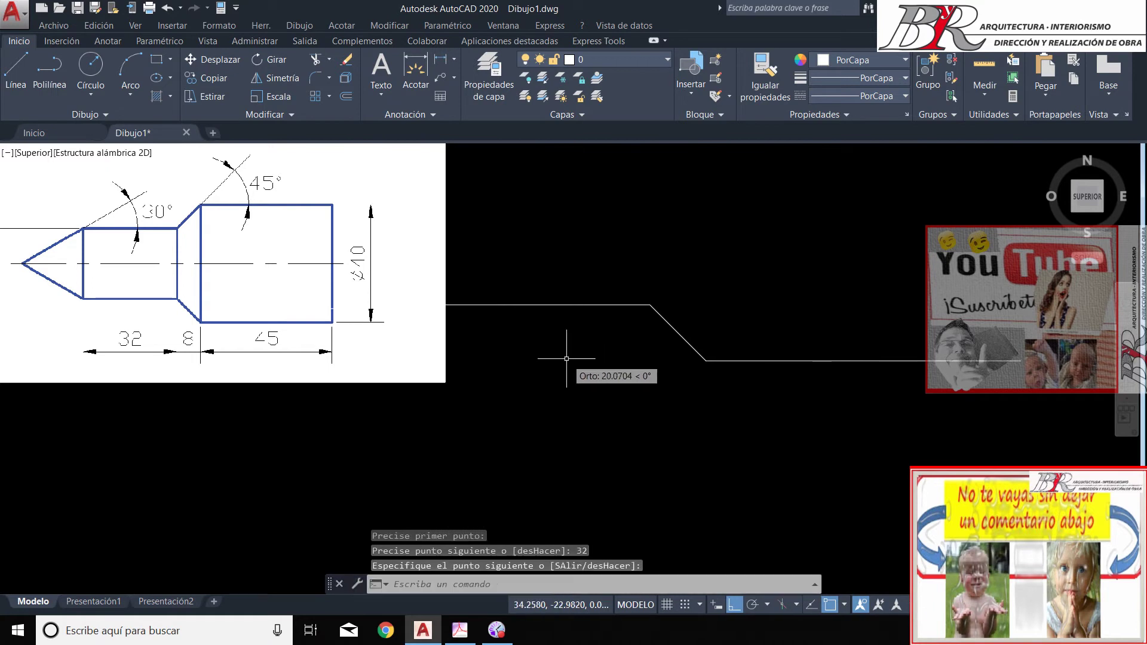
{"action": "key", "text": "Return"}
Move the three segments slightly to the right
{"action": "type", "text": "d"}
{"action": "key", "text": "Return"}
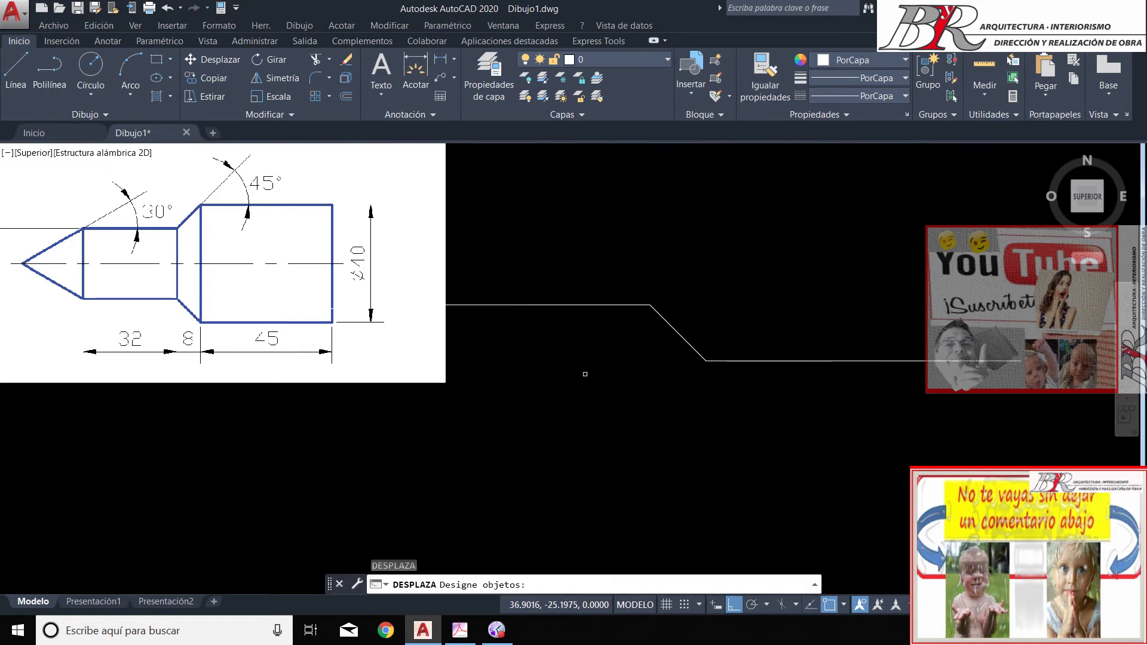
{"action": "left_click", "coordinate": [740, 394]}
{"action": "left_click", "coordinate": [591, 245]}
{"action": "key", "text": "Return"}
{"action": "left_click", "coordinate": [591, 362]}
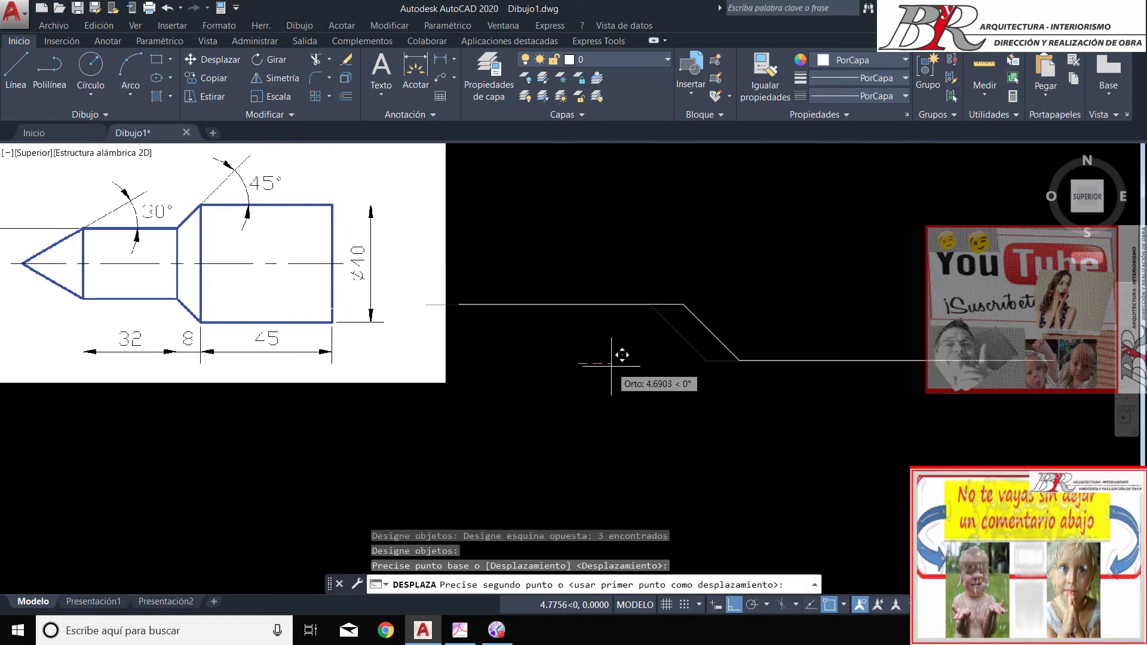
{"action": "scroll", "coordinate": [612, 367], "scroll_direction": "down", "scroll_amount": 2}
{"action": "left_click", "coordinate": [664, 377]}
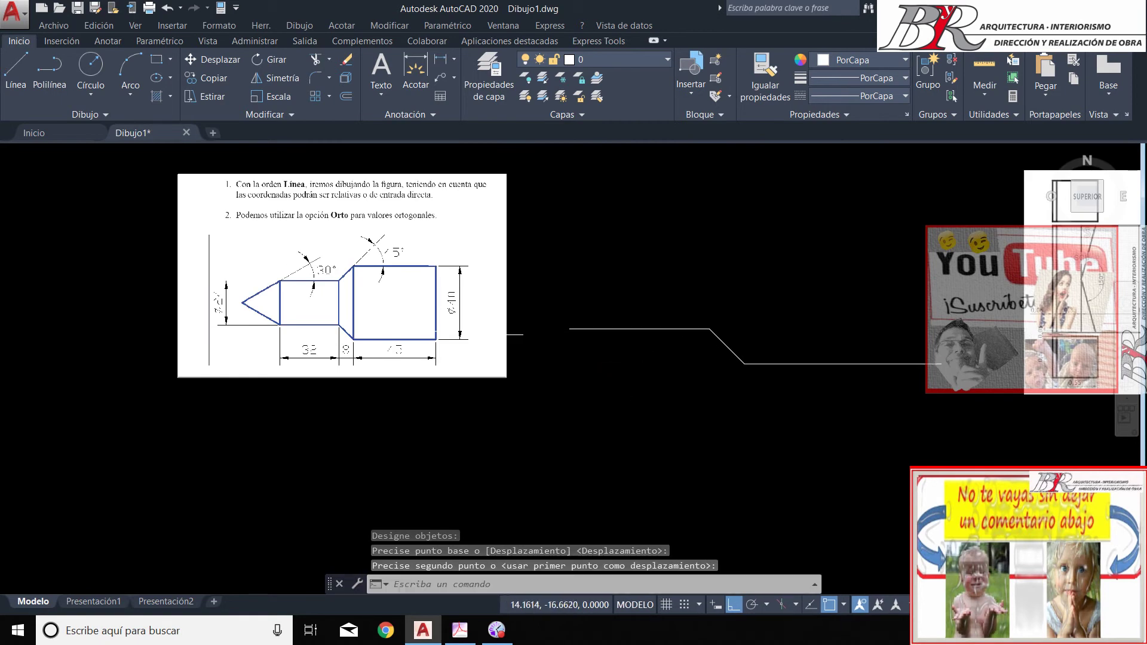
Draw a 24-unit vertical line upward from the outline's left end
{"action": "scroll", "coordinate": [496, 335], "scroll_direction": "up", "scroll_amount": 2}
{"action": "scroll", "coordinate": [496, 334], "scroll_direction": "down", "scroll_amount": 2}
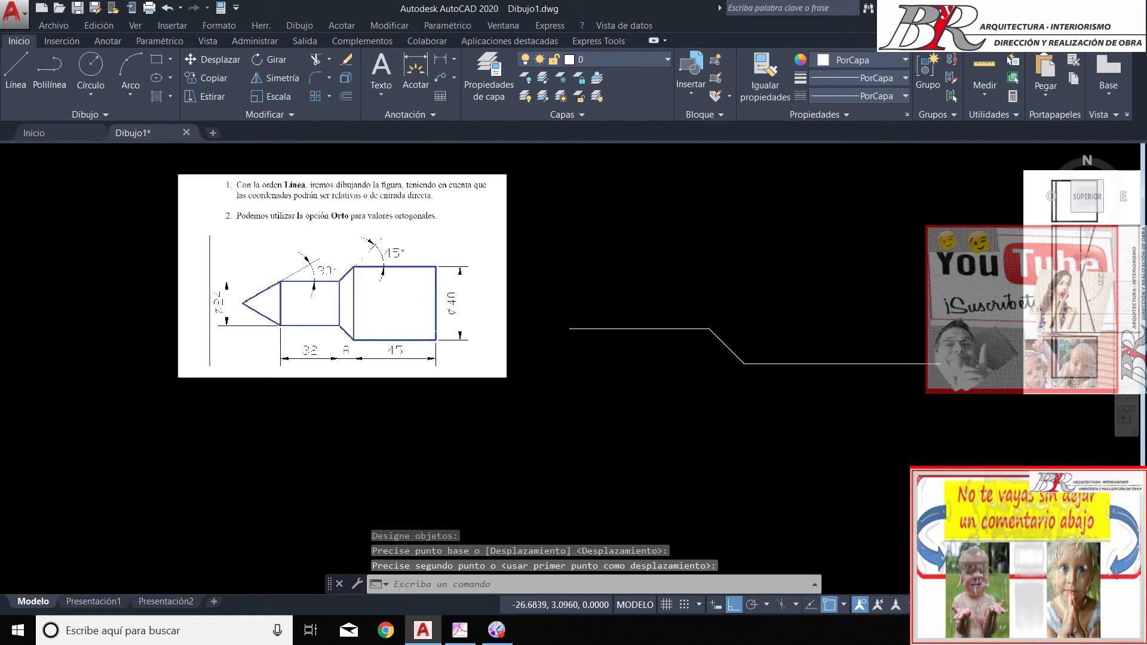
{"action": "scroll", "coordinate": [330, 262], "scroll_direction": "up", "scroll_amount": 2}
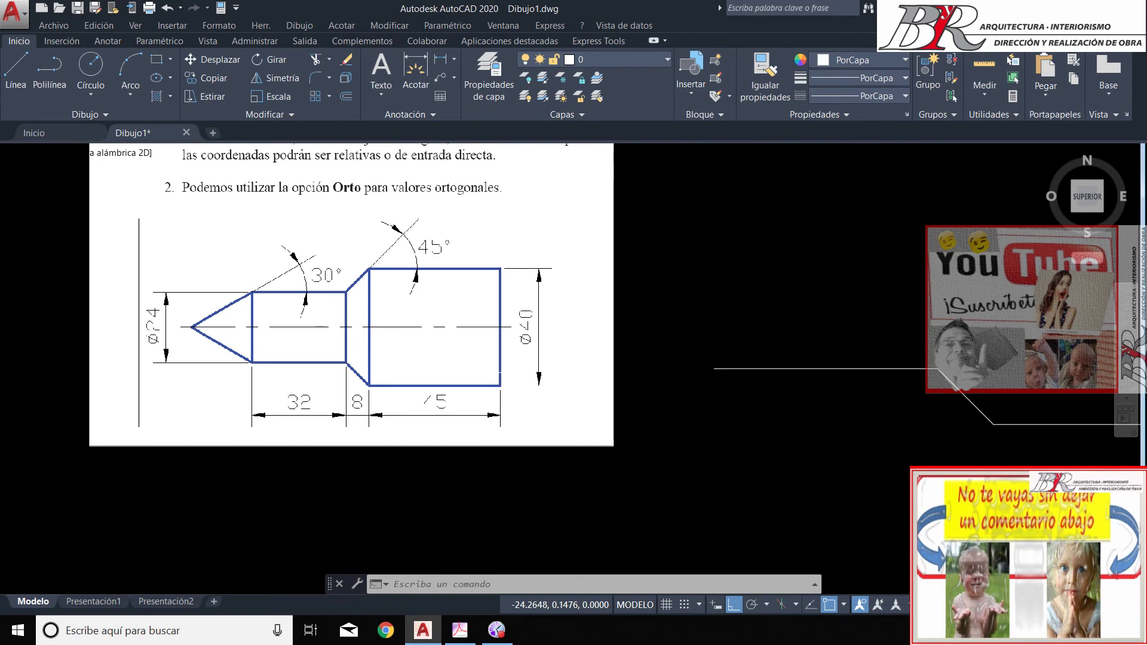
{"action": "left_click", "coordinate": [18, 66]}
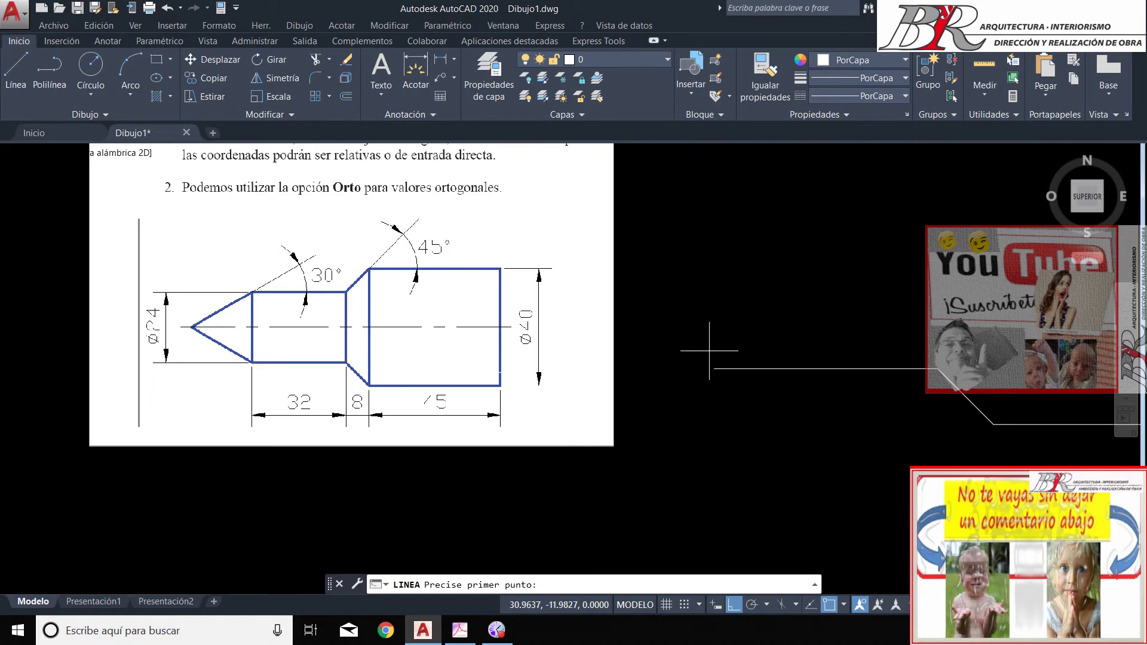
{"action": "left_click", "coordinate": [714, 369]}
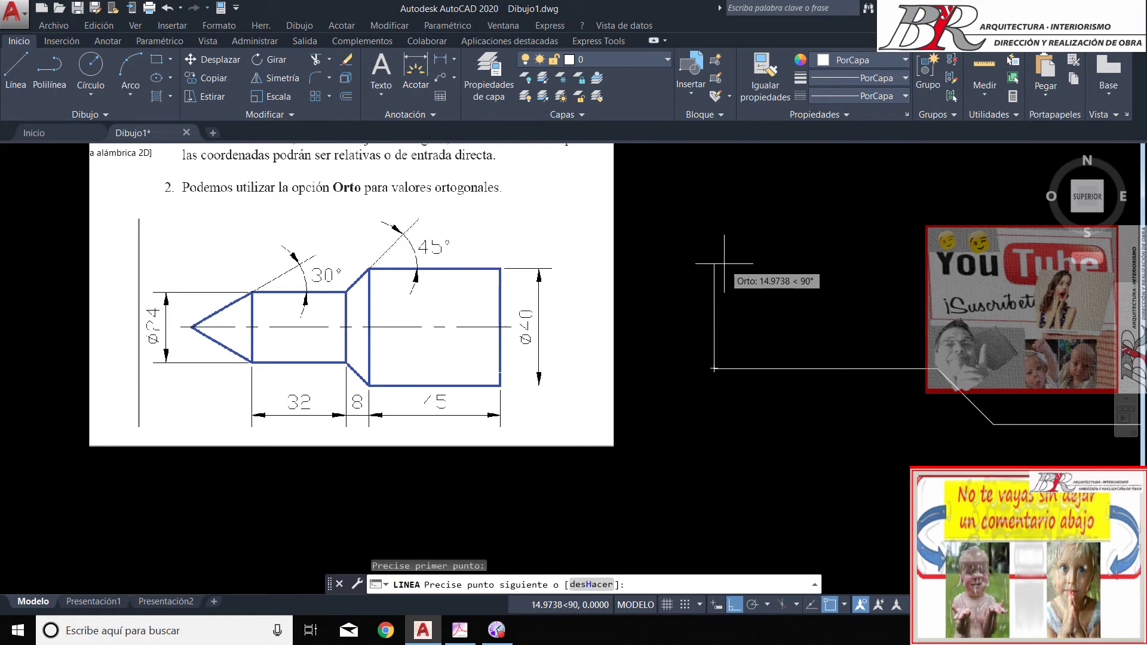
{"action": "type", "text": "24"}
{"action": "key", "text": "Return"}
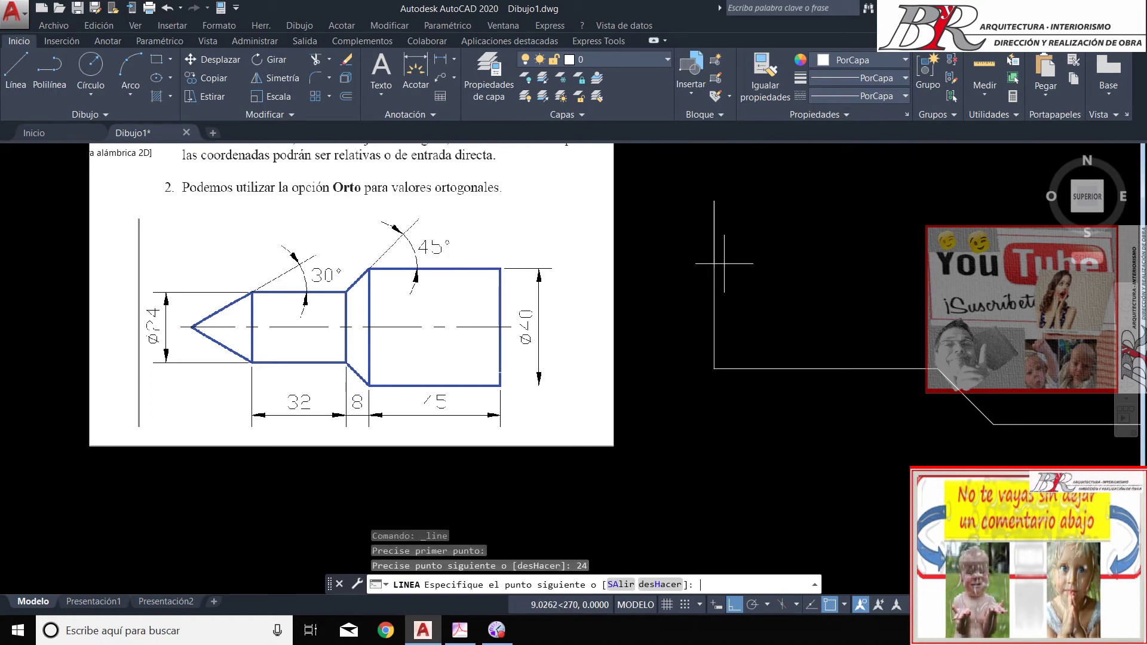
{"action": "key", "text": "Return"}
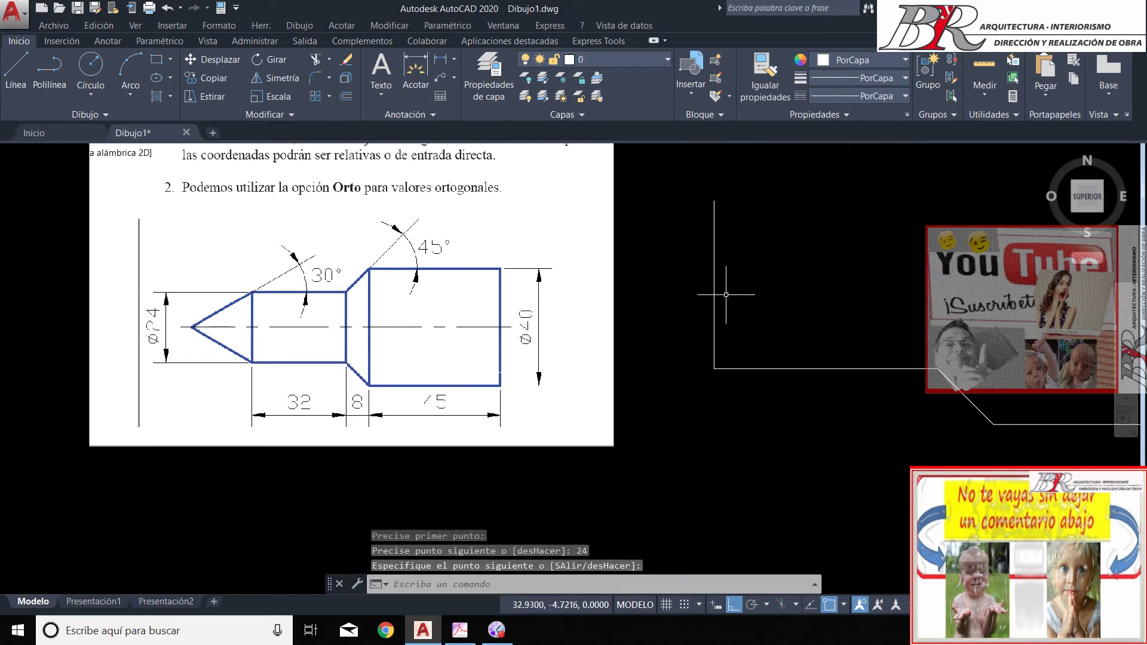
Add a short horizontal line running left from the vertical line's middle
{"action": "key", "text": "Return"}
{"action": "left_click", "coordinate": [714, 285]}
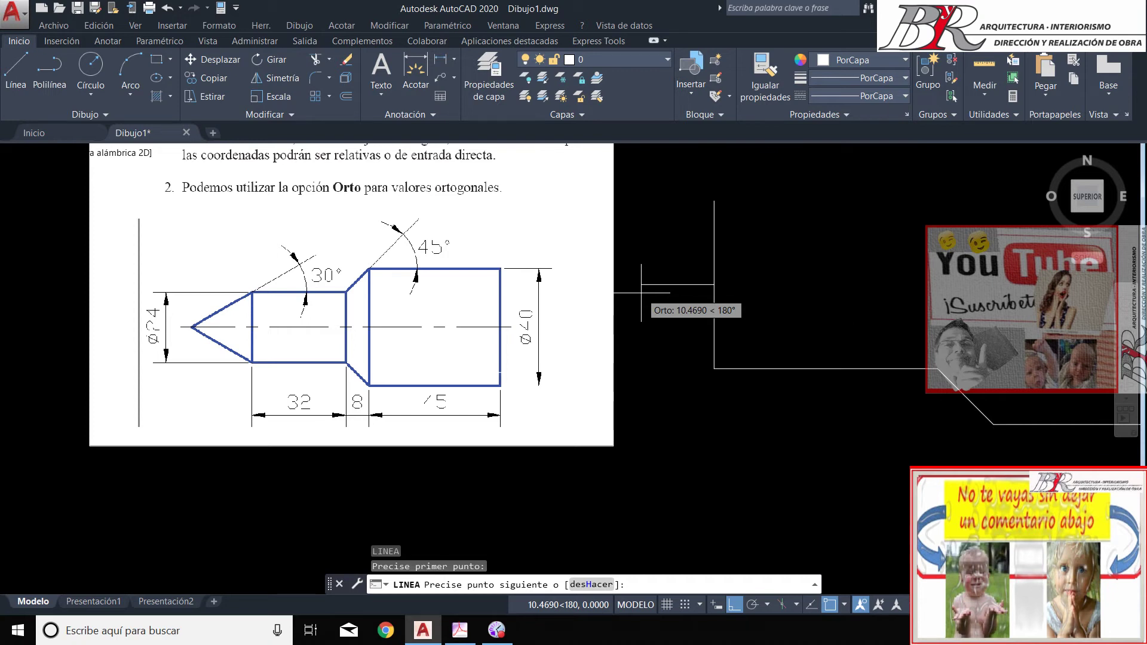
{"action": "left_click", "coordinate": [641, 293]}
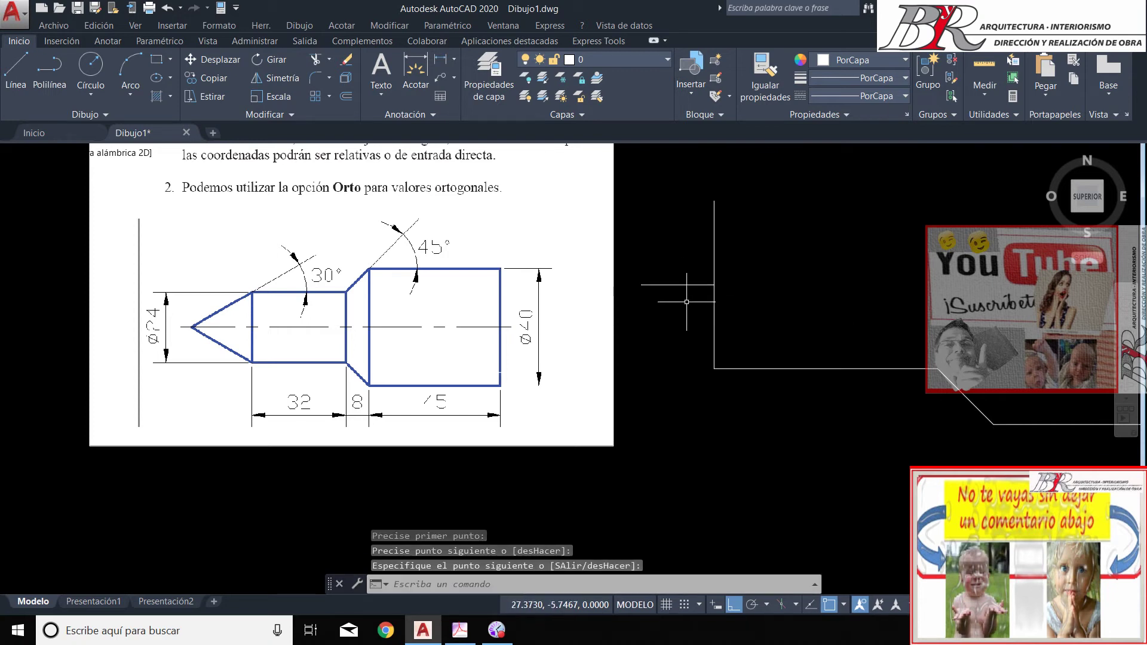
Rotate the short horizontal line 30° about its right end
{"action": "left_click", "coordinate": [272, 59]}
{"action": "left_click", "coordinate": [673, 295]}
{"action": "left_click", "coordinate": [645, 187]}
{"action": "key", "text": "Return"}
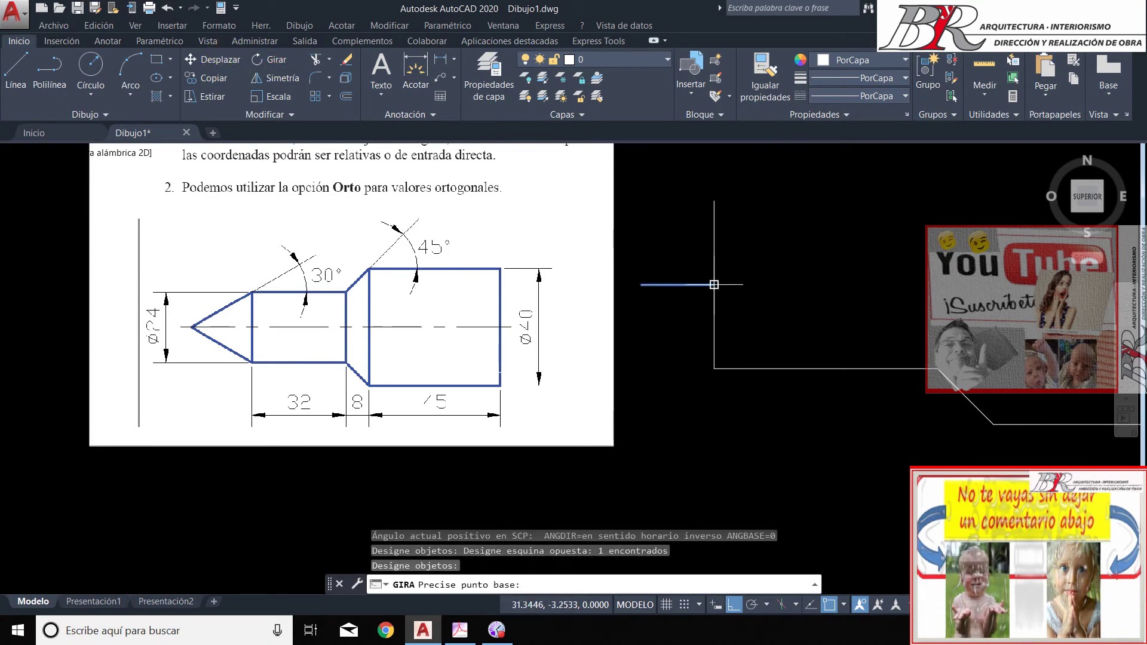
{"action": "left_click", "coordinate": [714, 285]}
{"action": "type", "text": "30"}
{"action": "key", "text": "Return"}
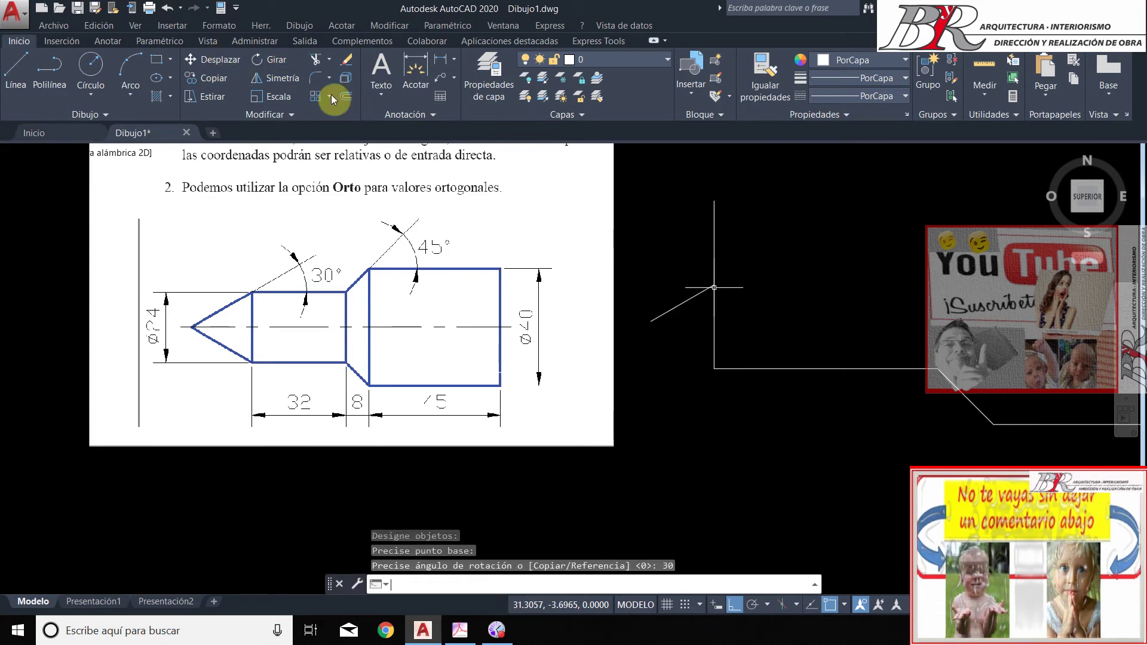
Move the slanted line up to the top of the vertical line
{"action": "left_click", "coordinate": [220, 60]}
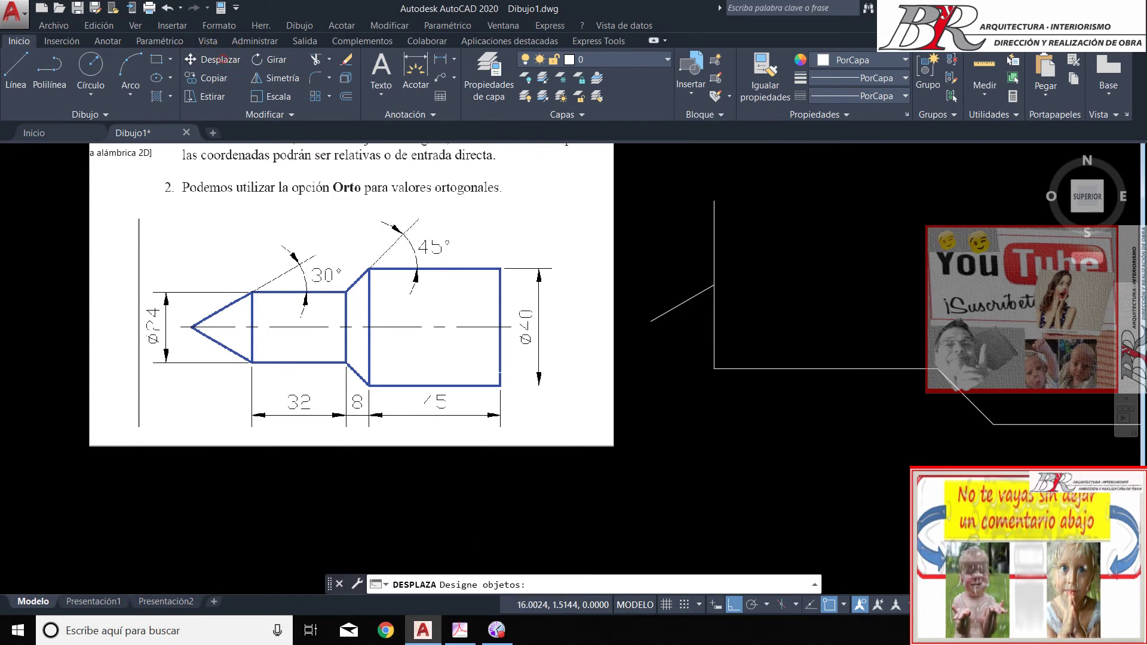
{"action": "left_click", "coordinate": [705, 342]}
{"action": "left_click", "coordinate": [653, 227]}
{"action": "key", "text": "Return"}
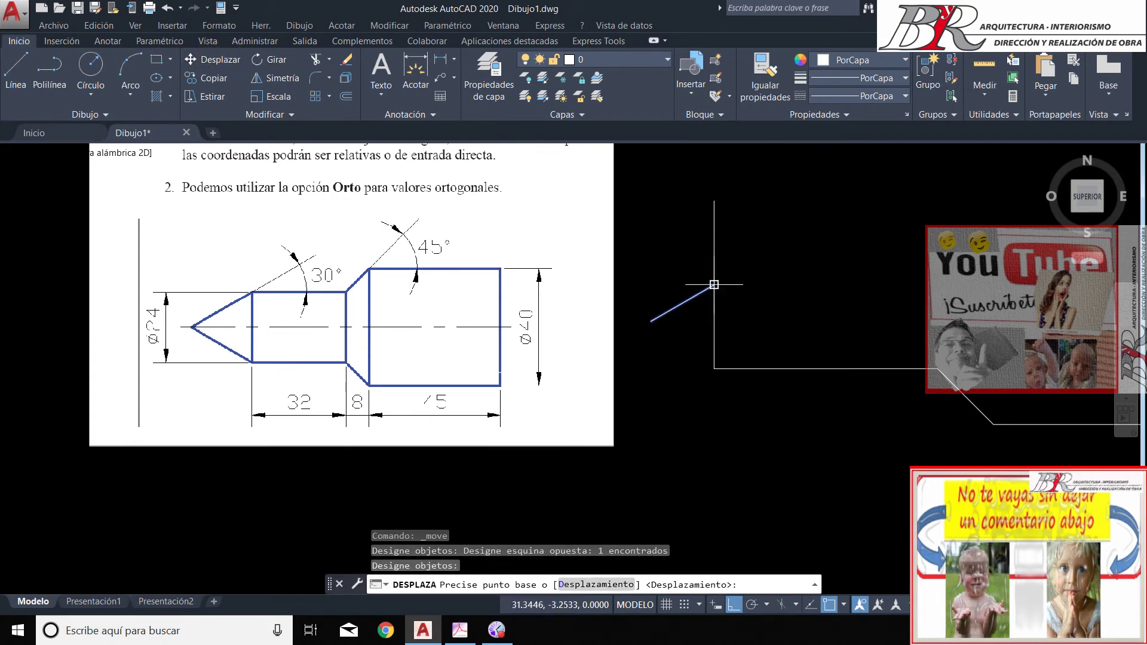
{"action": "left_click", "coordinate": [714, 285]}
{"action": "left_click", "coordinate": [711, 200]}
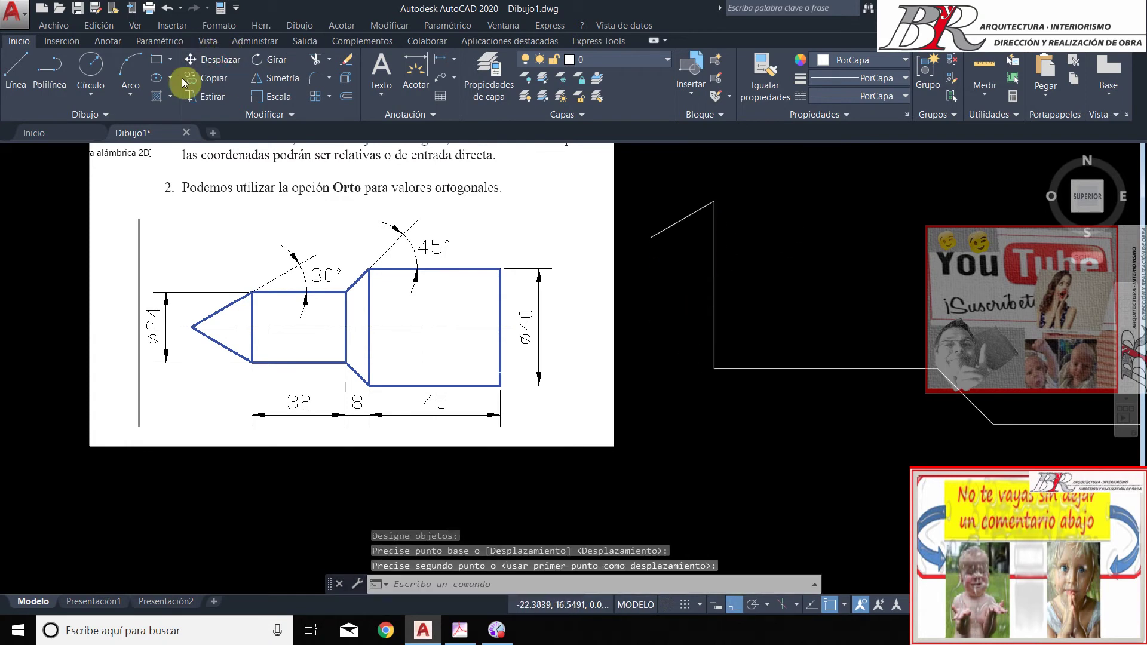
Mirror the slanted line across a horizontal axis, keeping the original
{"action": "left_click", "coordinate": [275, 78]}
{"action": "left_click", "coordinate": [714, 275]}
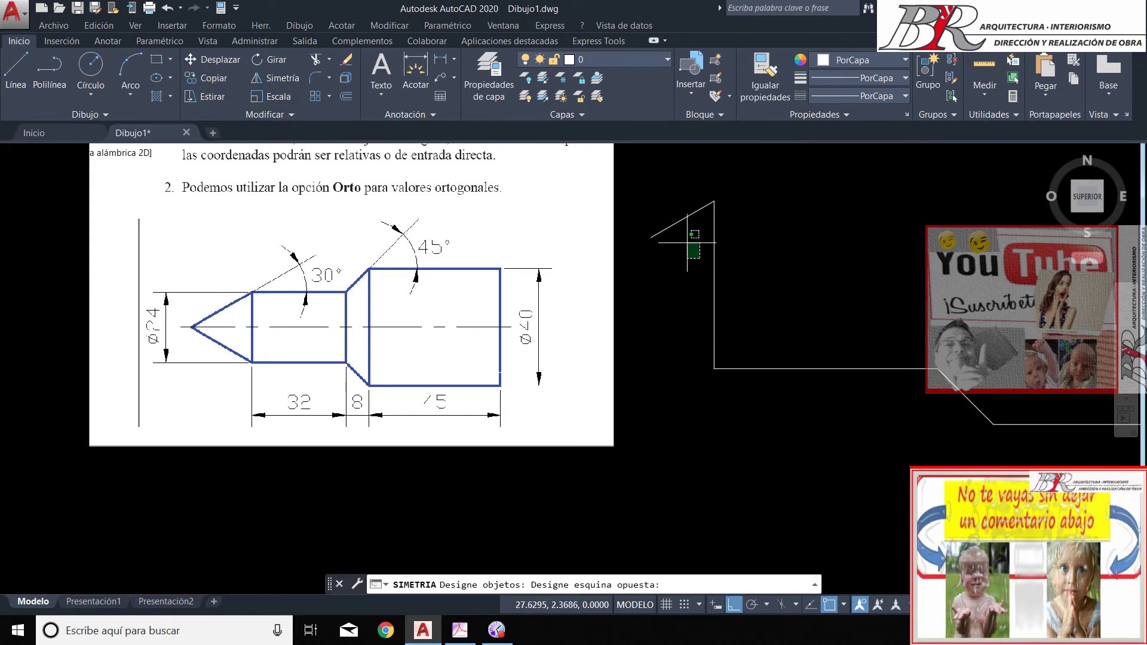
{"action": "left_click", "coordinate": [660, 215]}
{"action": "key", "text": "Return"}
{"action": "left_click", "coordinate": [714, 285]}
{"action": "left_click", "coordinate": [661, 285]}
{"action": "key", "text": "Return"}
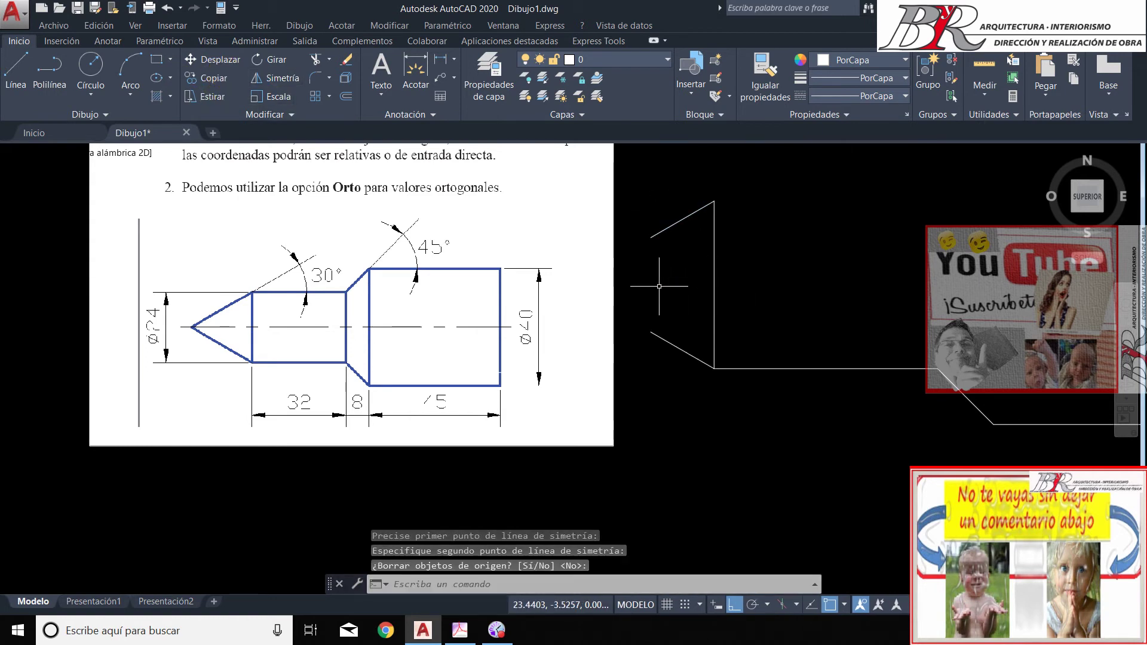
Fillet the two slanted lines together to close the cone tip
{"action": "left_click", "coordinate": [316, 78]}
{"action": "left_click", "coordinate": [681, 350]}
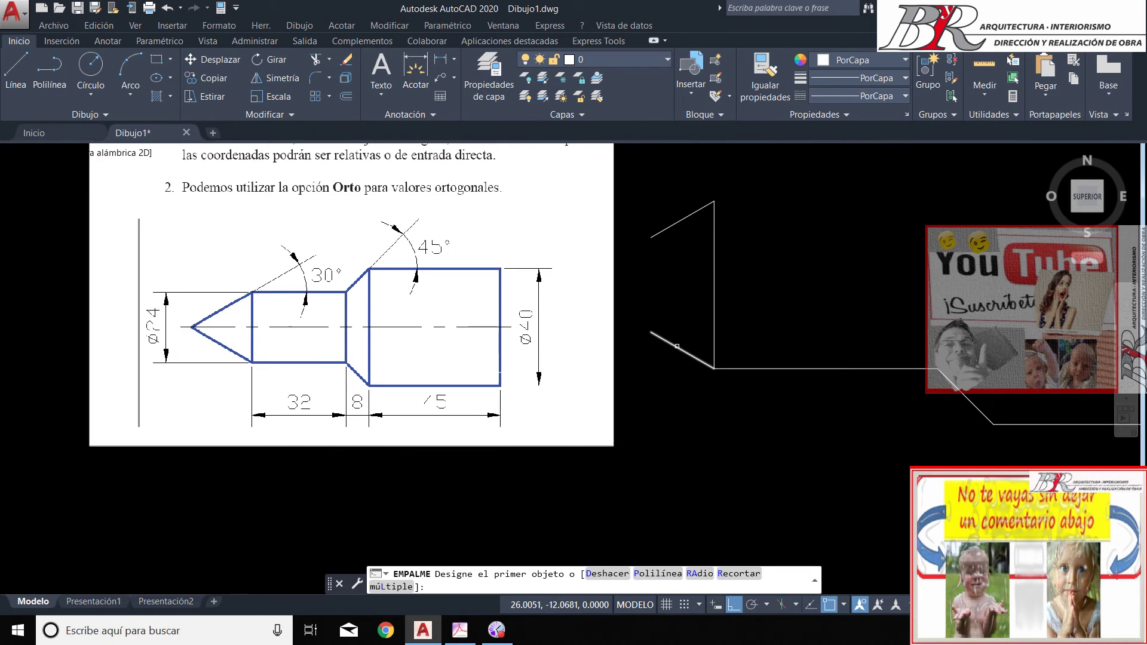
{"action": "left_click", "coordinate": [658, 233]}
{"action": "scroll", "coordinate": [581, 363], "scroll_direction": "down", "scroll_amount": 6}
{"action": "scroll", "coordinate": [680, 333], "scroll_direction": "up", "scroll_amount": 2}
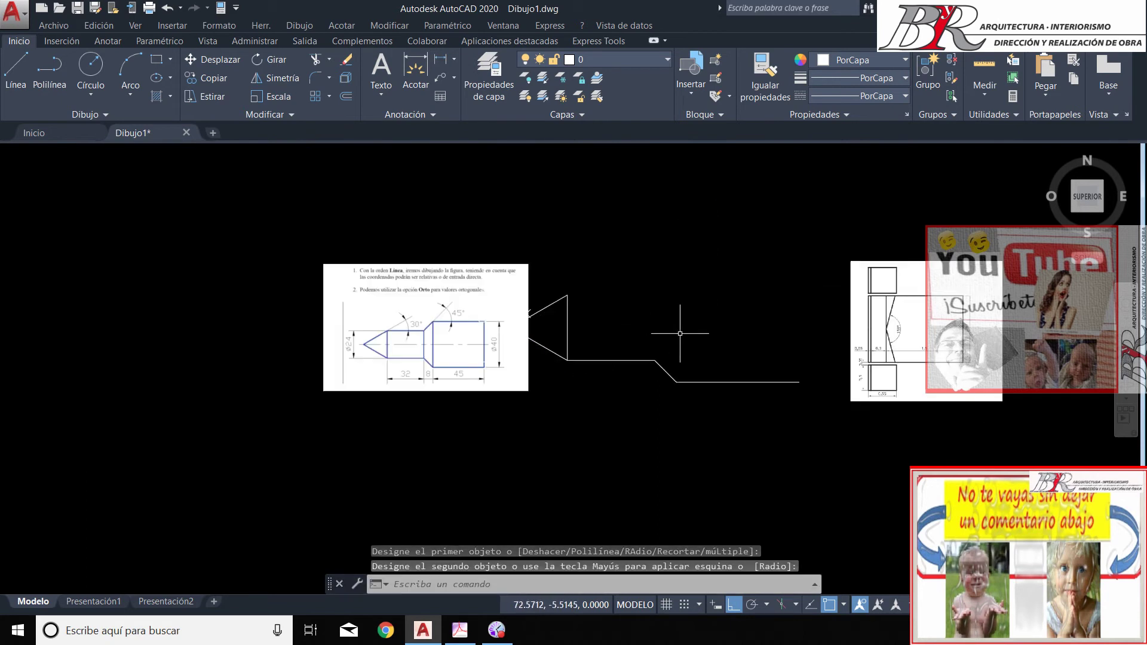
Move the seven-object profile slightly to the right
{"action": "type", "text": "d"}
{"action": "key", "text": "Return"}
{"action": "left_click", "coordinate": [906, 447]}
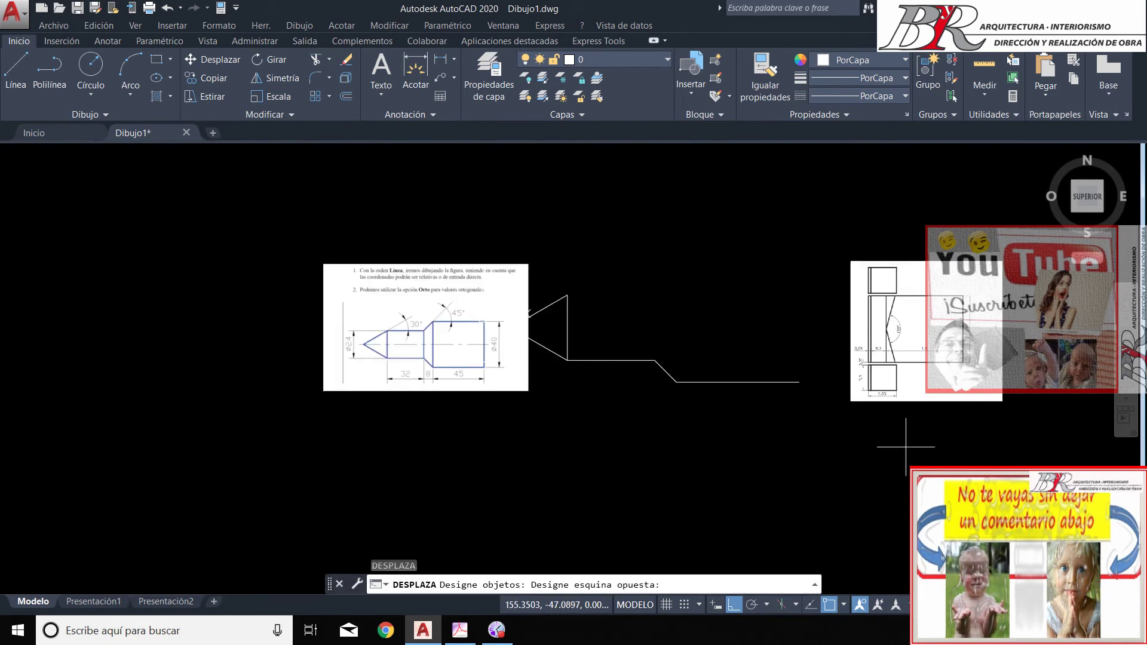
{"action": "key", "text": "Return"}
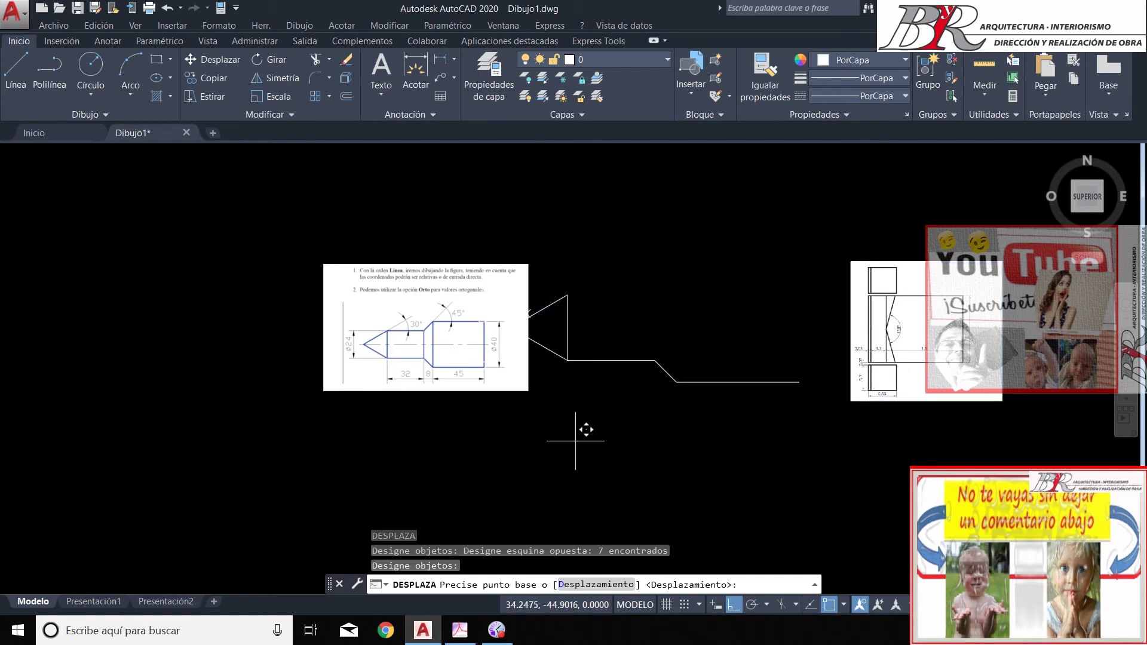
{"action": "left_click", "coordinate": [584, 430]}
{"action": "left_click", "coordinate": [620, 459]}
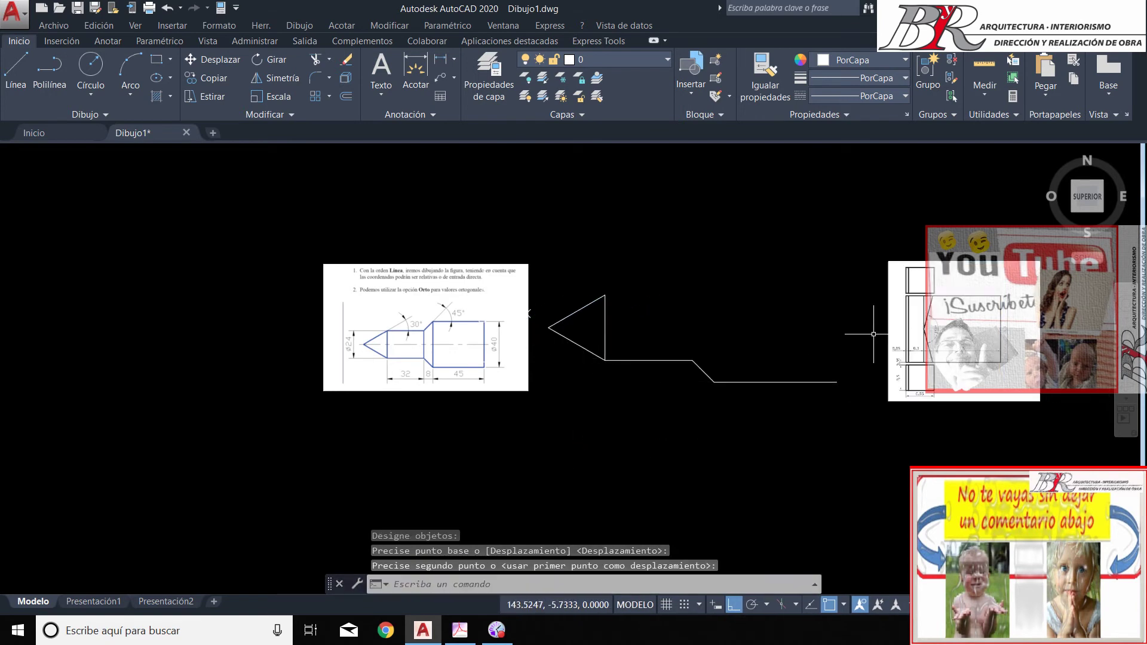
{"action": "scroll", "coordinate": [821, 340], "scroll_direction": "up", "scroll_amount": 2}
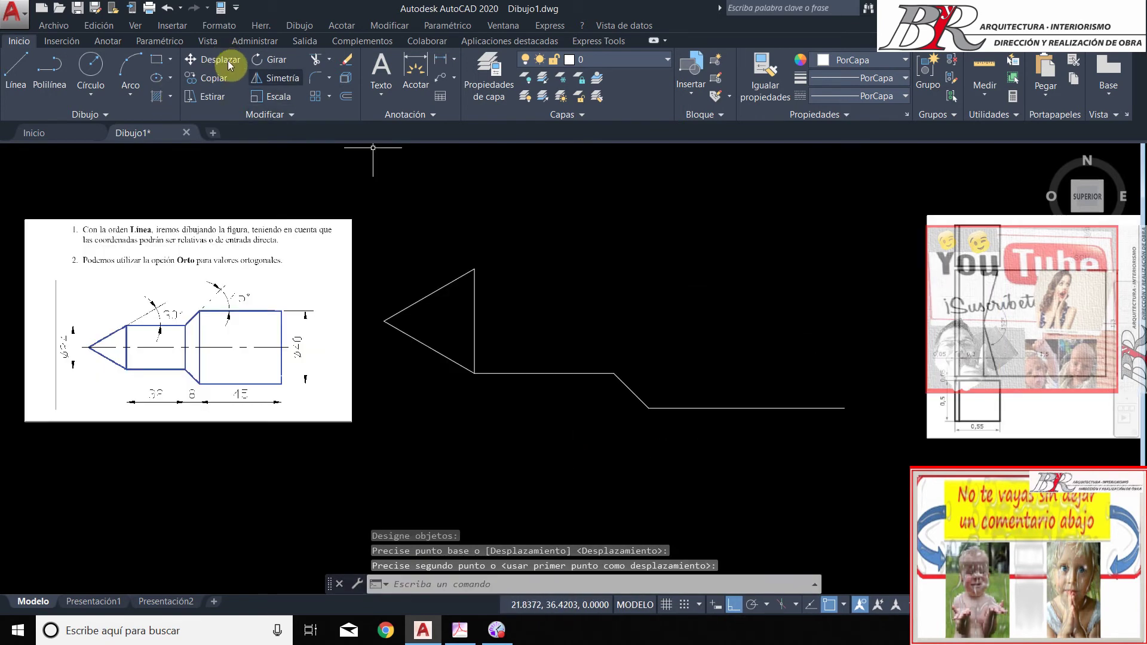
Mirror the half profile about its horizontal axis, keeping the original lines
{"action": "left_click", "coordinate": [274, 78]}
{"action": "left_click", "coordinate": [805, 434]}
{"action": "key", "text": "Return"}
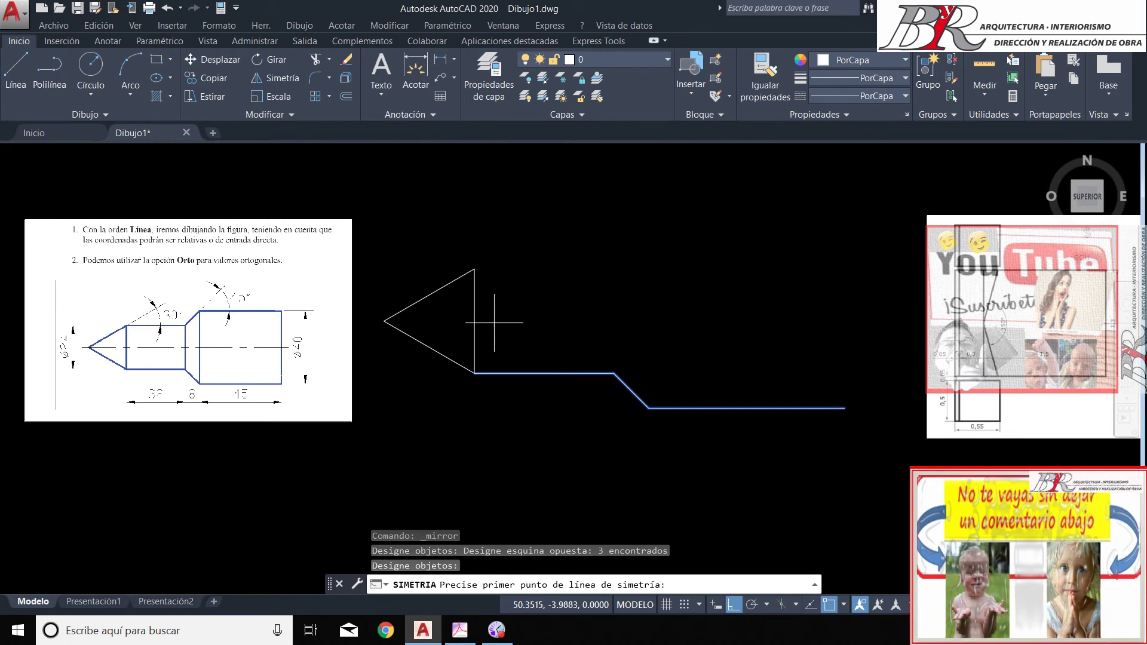
{"action": "left_click", "coordinate": [474, 320]}
{"action": "left_click", "coordinate": [719, 313]}
{"action": "key", "text": "Return"}
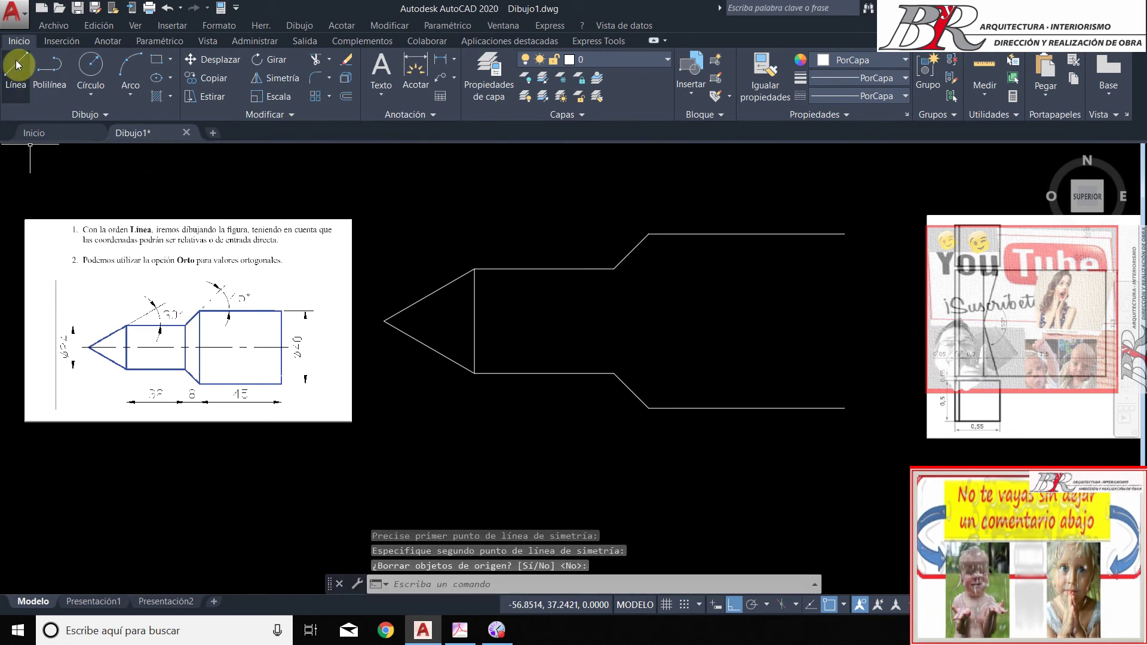
Draw a vertical line closing the profile's right end
{"action": "left_click", "coordinate": [15, 65]}
{"action": "left_click", "coordinate": [846, 236]}
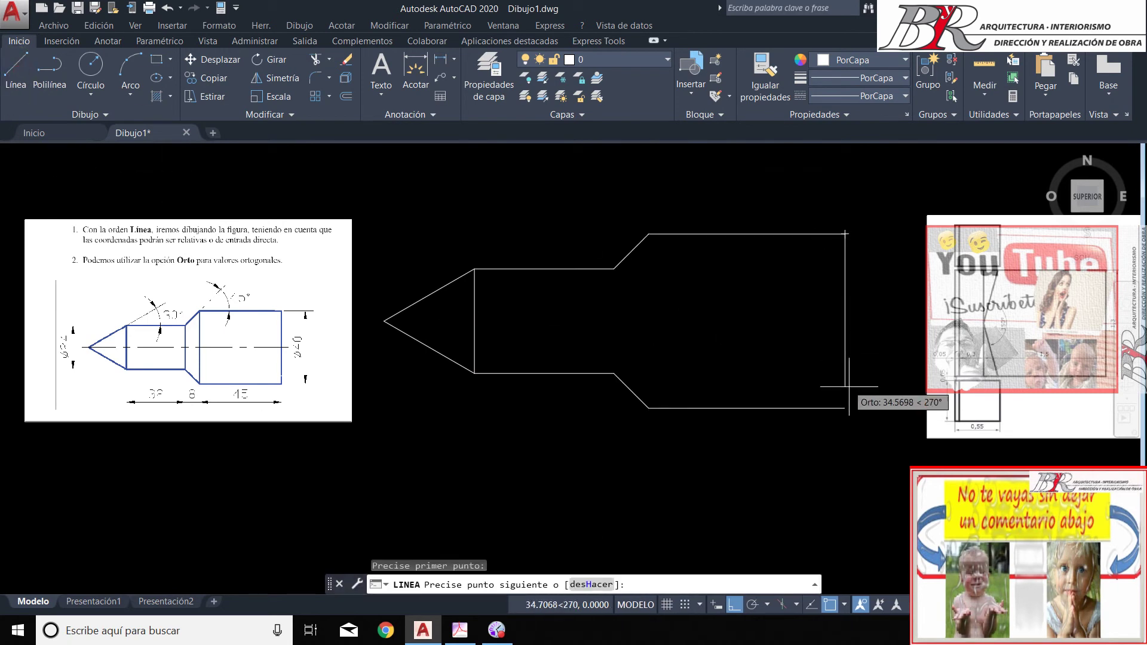
{"action": "left_click", "coordinate": [839, 406]}
{"action": "key", "text": "Return"}
Draw vertical dividing lines across the outline at the step and the shoulder
{"action": "key", "text": "Return"}
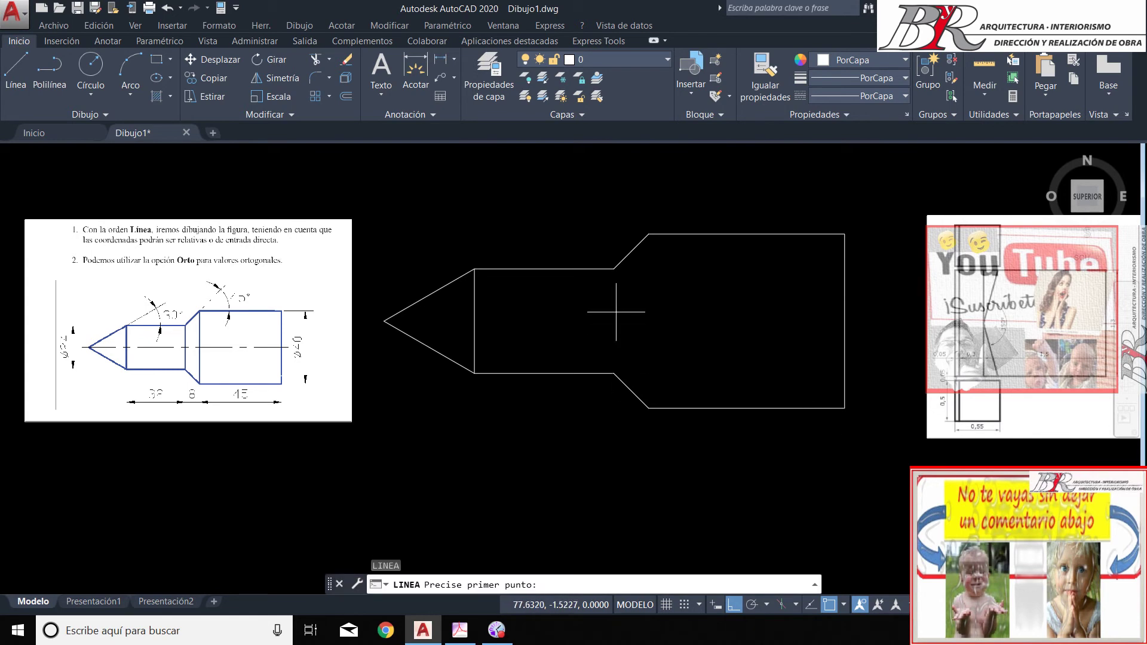
{"action": "left_click", "coordinate": [616, 311]}
{"action": "key", "text": "Escape"}
{"action": "key", "text": "Return"}
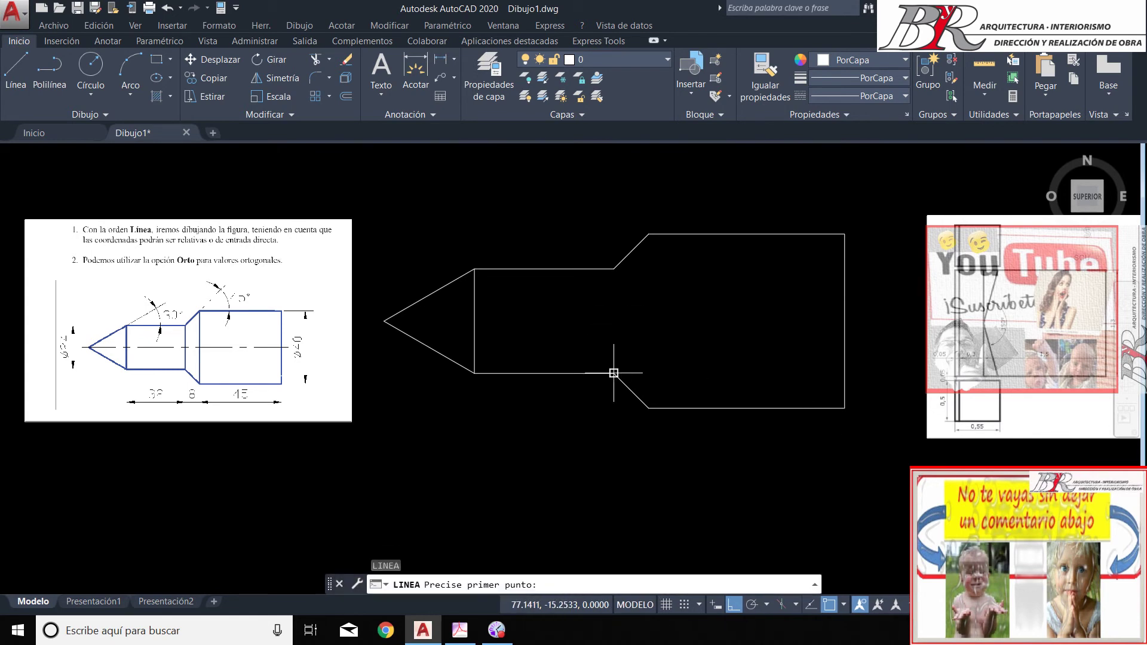
{"action": "left_click", "coordinate": [613, 373]}
{"action": "left_click", "coordinate": [614, 269]}
{"action": "key", "text": "Return"}
{"action": "key", "text": "Return"}
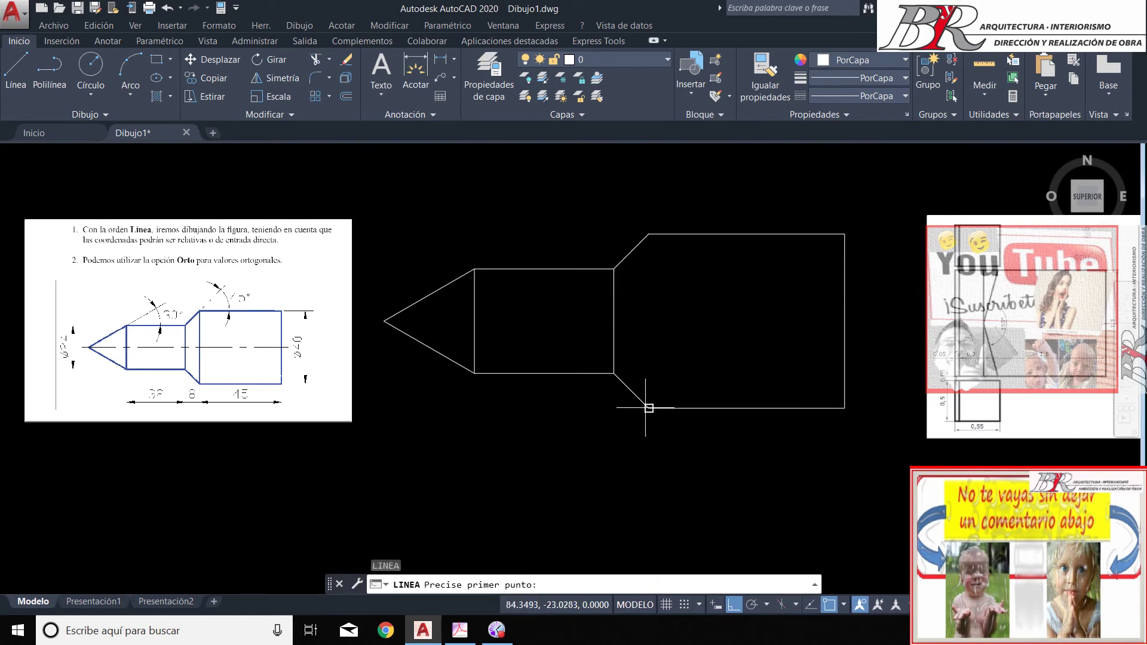
{"action": "left_click", "coordinate": [649, 408]}
{"action": "left_click", "coordinate": [649, 234]}
{"action": "key", "text": "Return"}
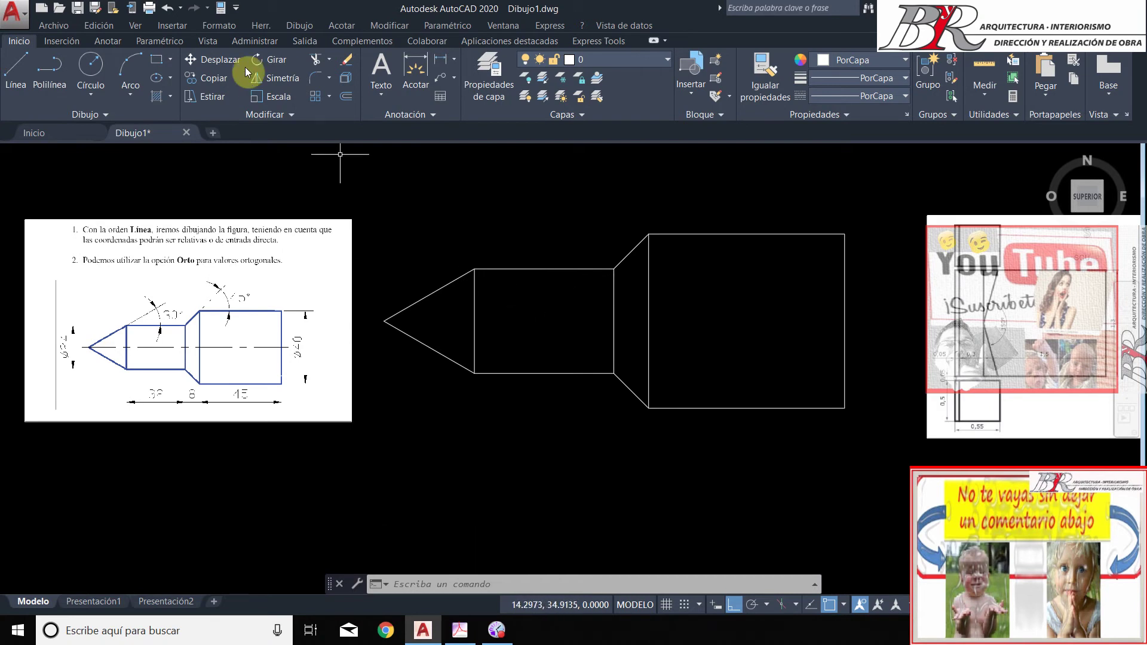
Rotate the figure upward, then undo and restore the missing vertical line
{"action": "left_click", "coordinate": [276, 59]}
{"action": "left_click", "coordinate": [864, 422]}
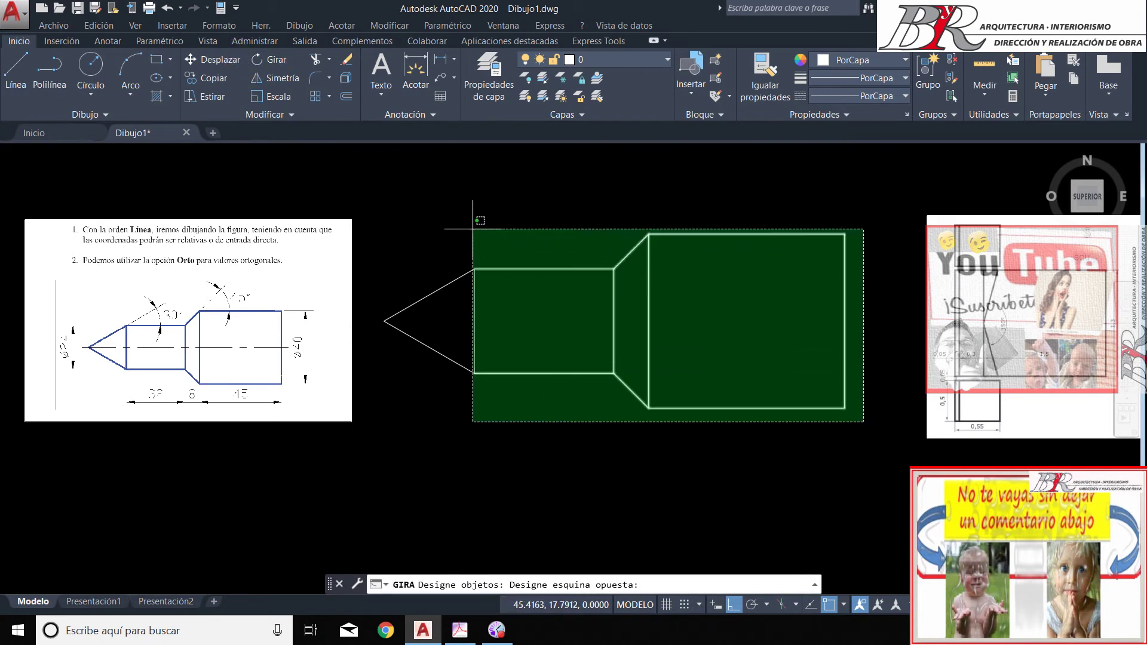
{"action": "left_click", "coordinate": [383, 183]}
{"action": "key", "text": "Return"}
{"action": "left_click", "coordinate": [542, 320]}
{"action": "left_click", "coordinate": [558, 367]}
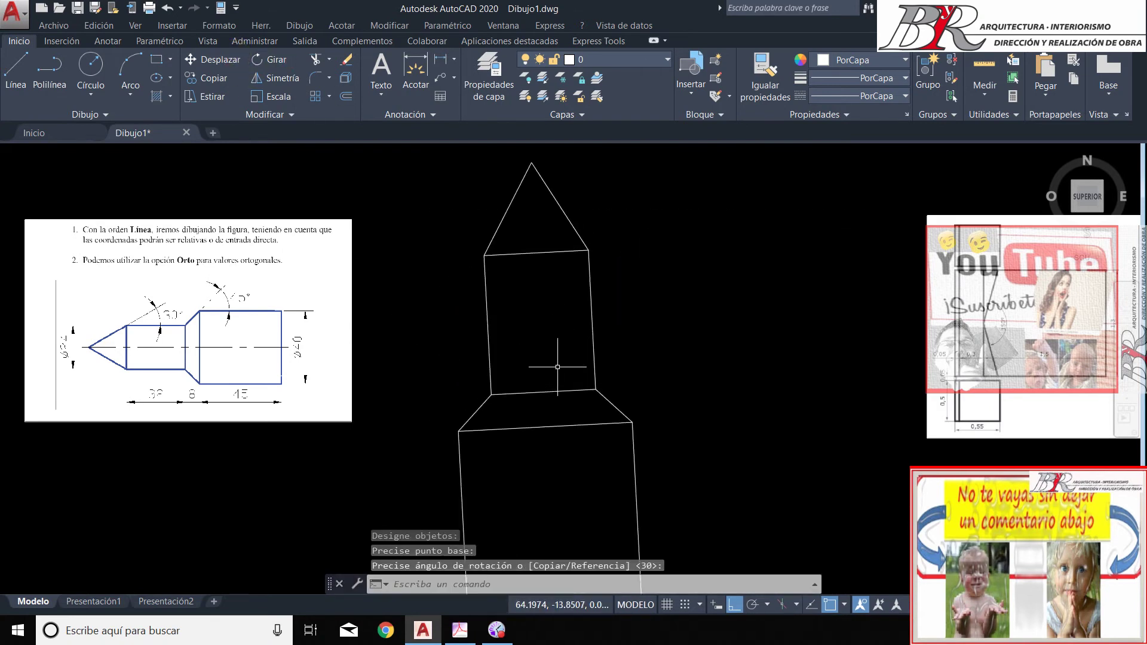
{"action": "type", "text": "h"}
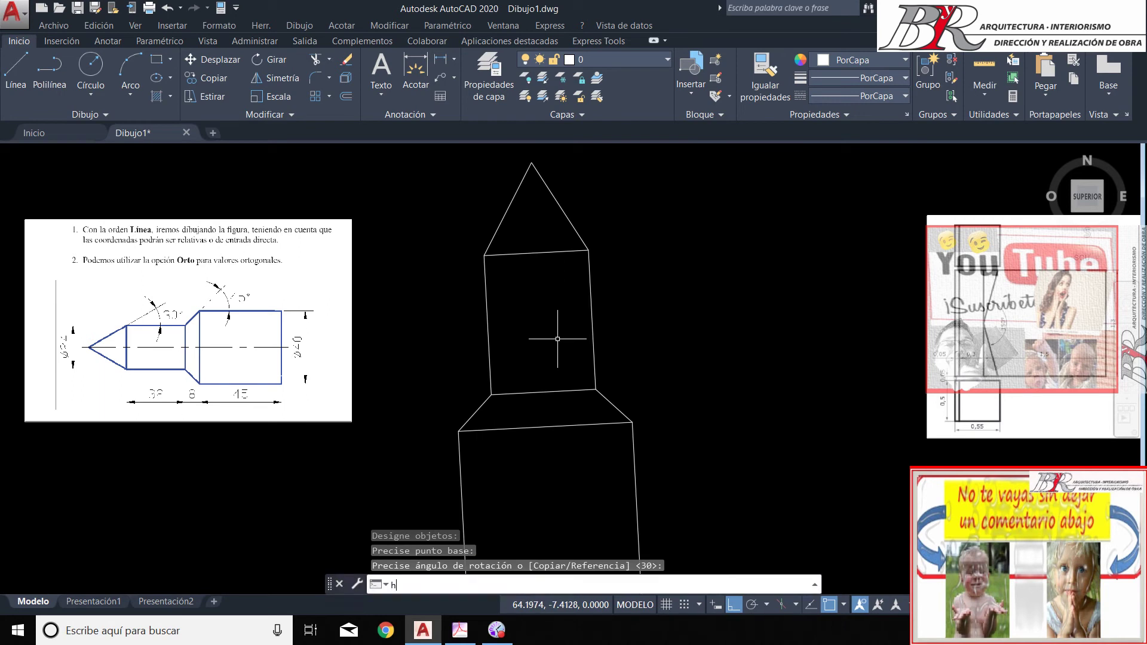
{"action": "key", "text": "Return"}
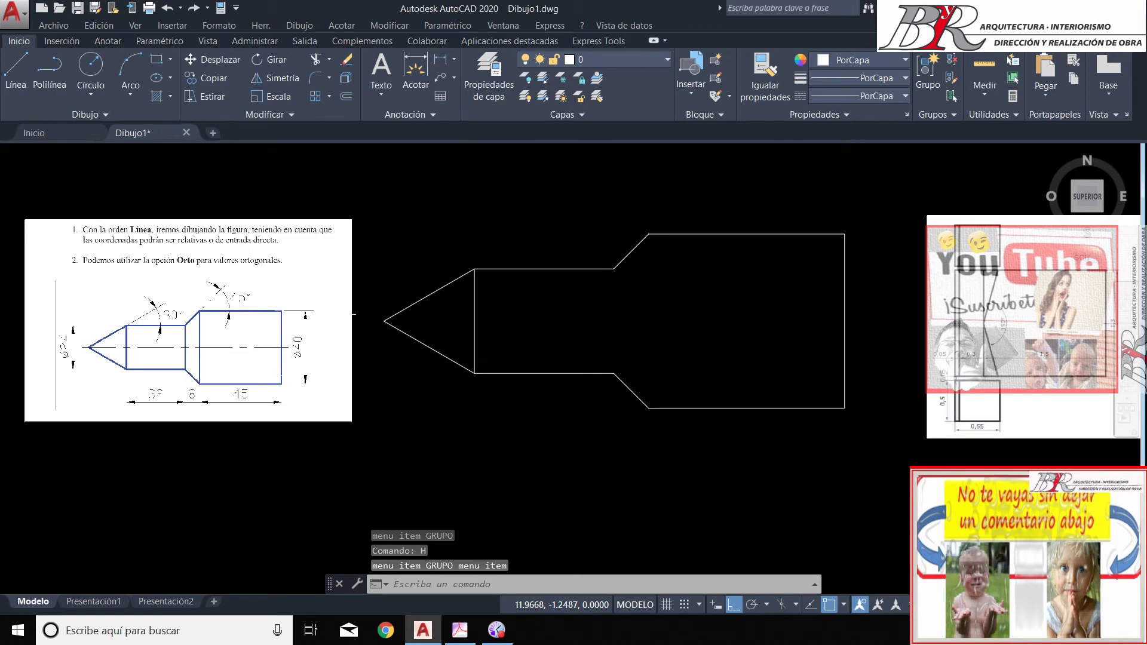
{"action": "left_click", "coordinate": [193, 8]}
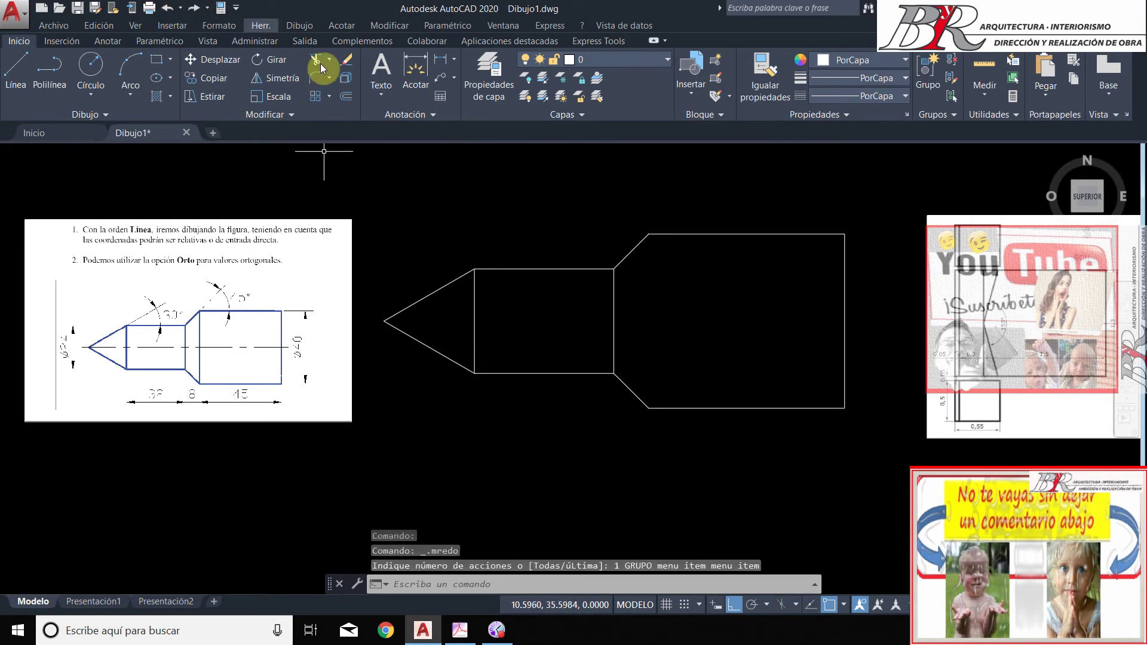
Rotate the whole figure 90° so it stands upright as a tower
{"action": "left_click", "coordinate": [271, 59]}
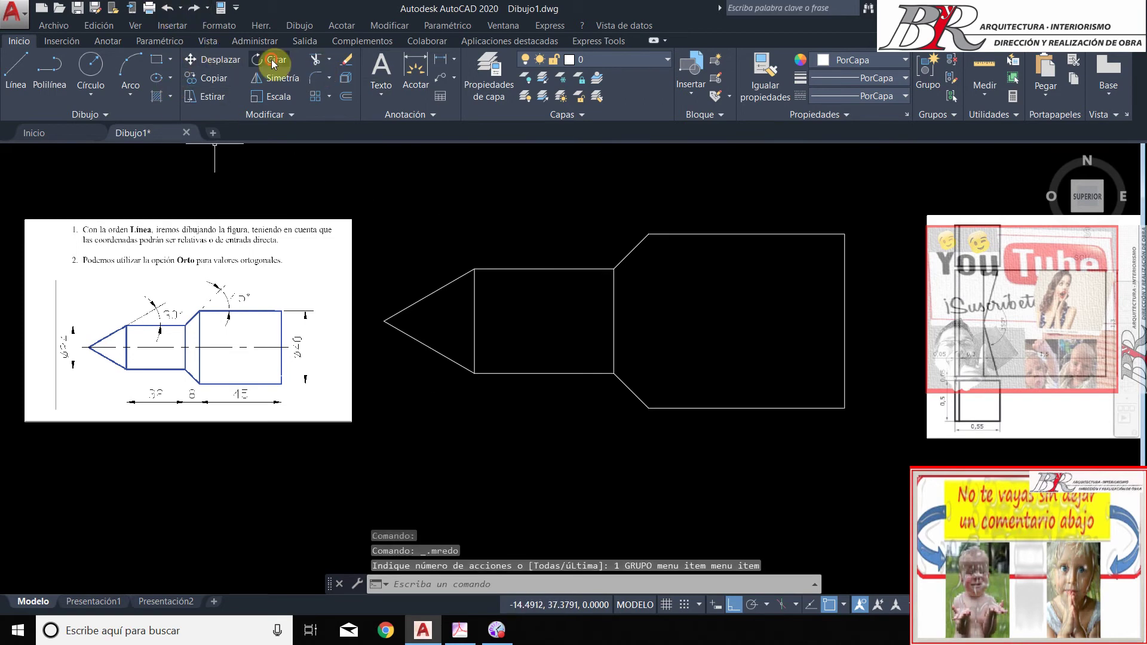
{"action": "left_click", "coordinate": [856, 454]}
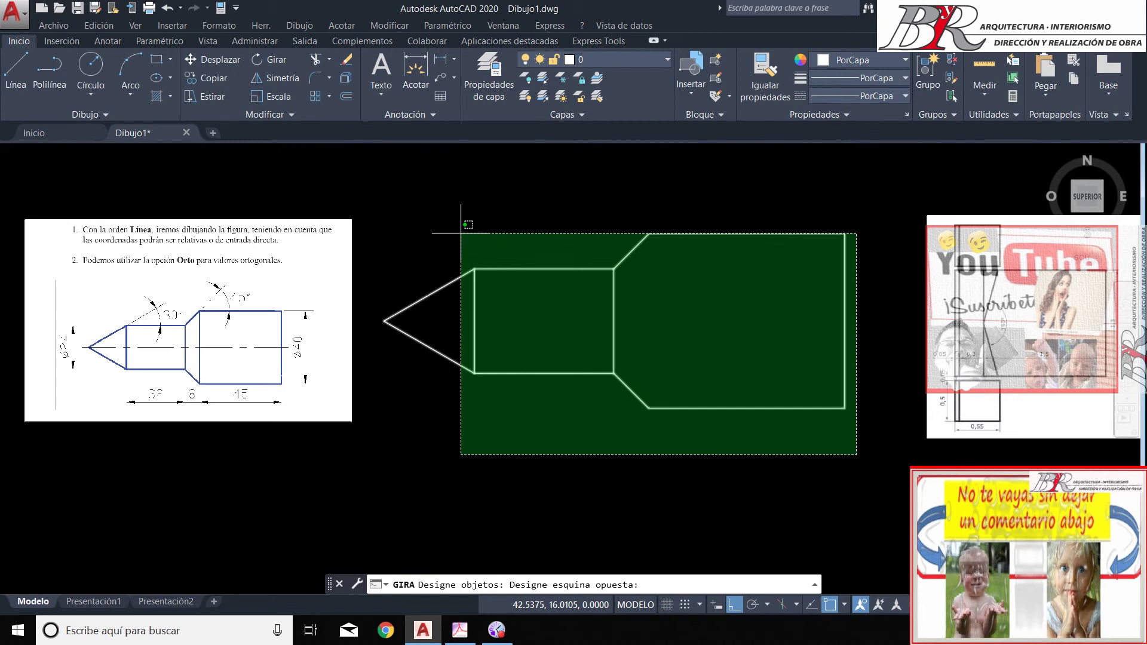
{"action": "left_click", "coordinate": [442, 206]}
{"action": "key", "text": "Return"}
{"action": "left_click", "coordinate": [578, 323]}
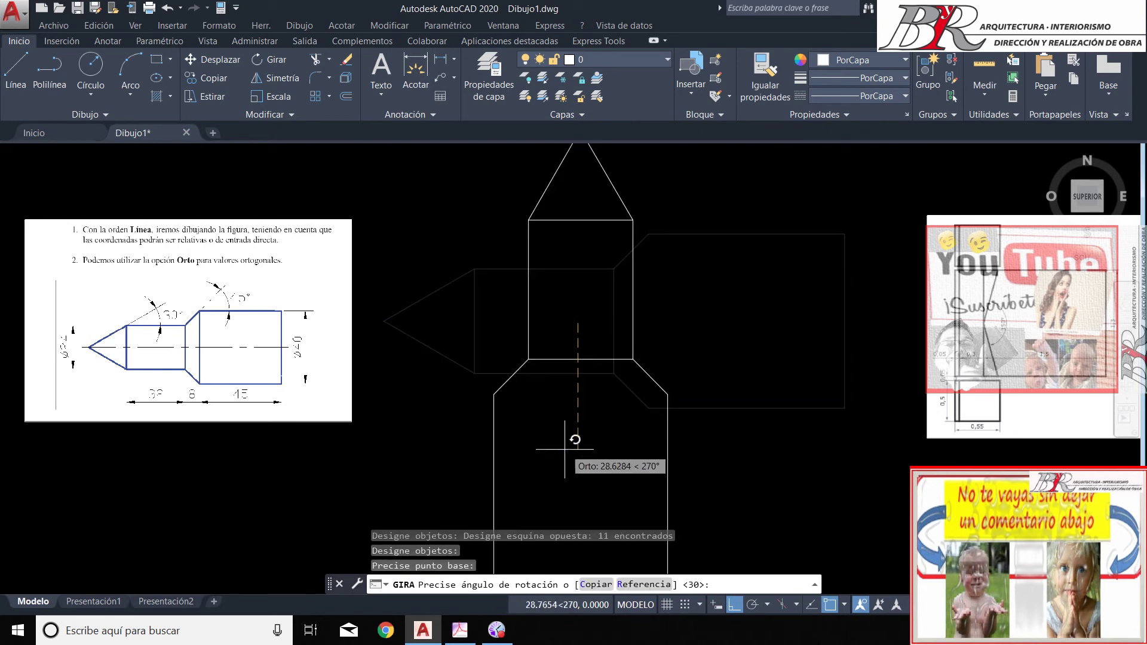
{"action": "left_click", "coordinate": [561, 457]}
{"action": "scroll", "coordinate": [496, 332], "scroll_direction": "down", "scroll_amount": 6}
{"action": "scroll", "coordinate": [539, 345], "scroll_direction": "up", "scroll_amount": 6}
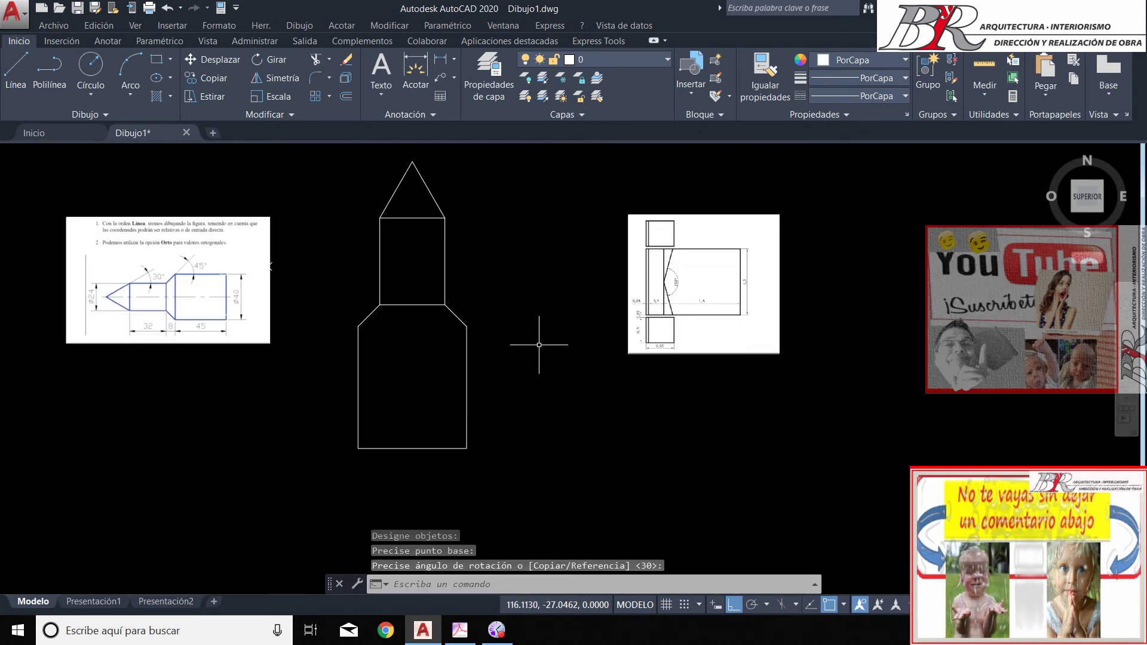
Move the tower higher up with Desplazar
{"action": "type", "text": "d"}
{"action": "key", "text": "Return"}
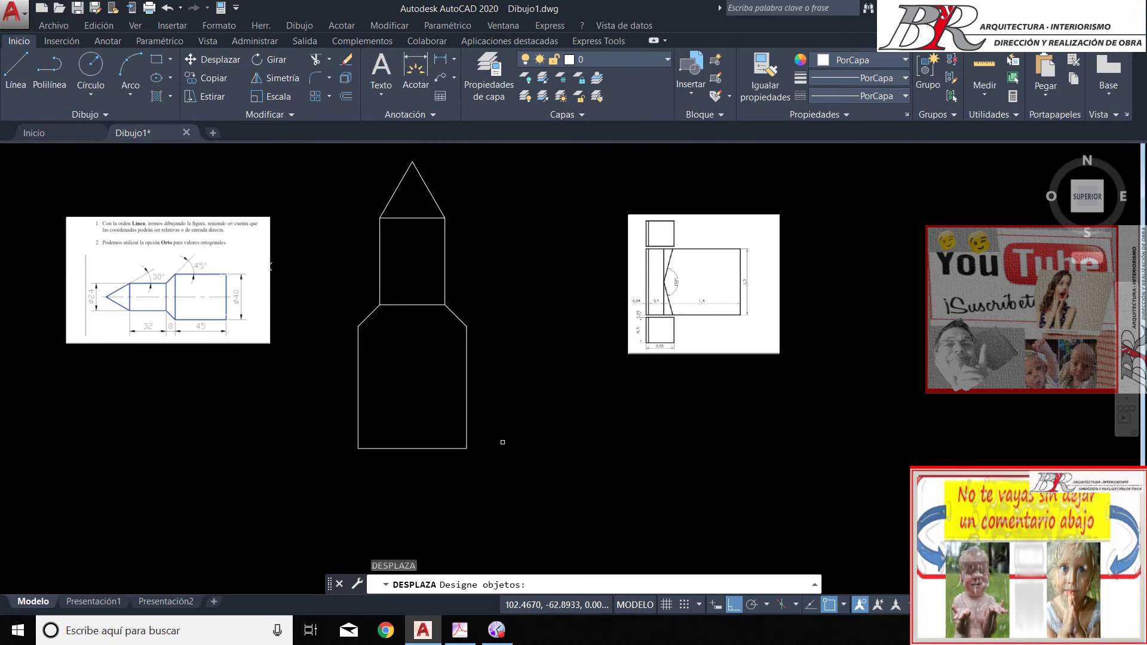
{"action": "left_click", "coordinate": [502, 442]}
{"action": "left_click", "coordinate": [308, 194]}
{"action": "key", "text": "Return"}
{"action": "left_click", "coordinate": [517, 419]}
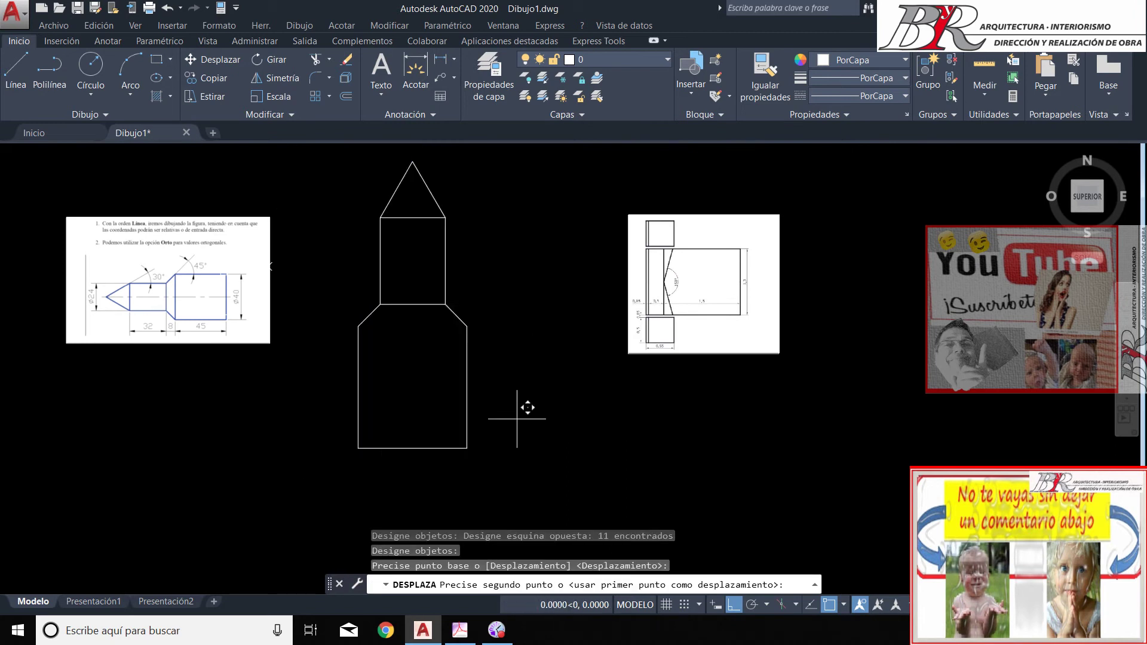
{"action": "left_click", "coordinate": [509, 309]}
Draw a small square window rectangle in the tower's wide lower section
{"action": "left_click", "coordinate": [119, 82]}
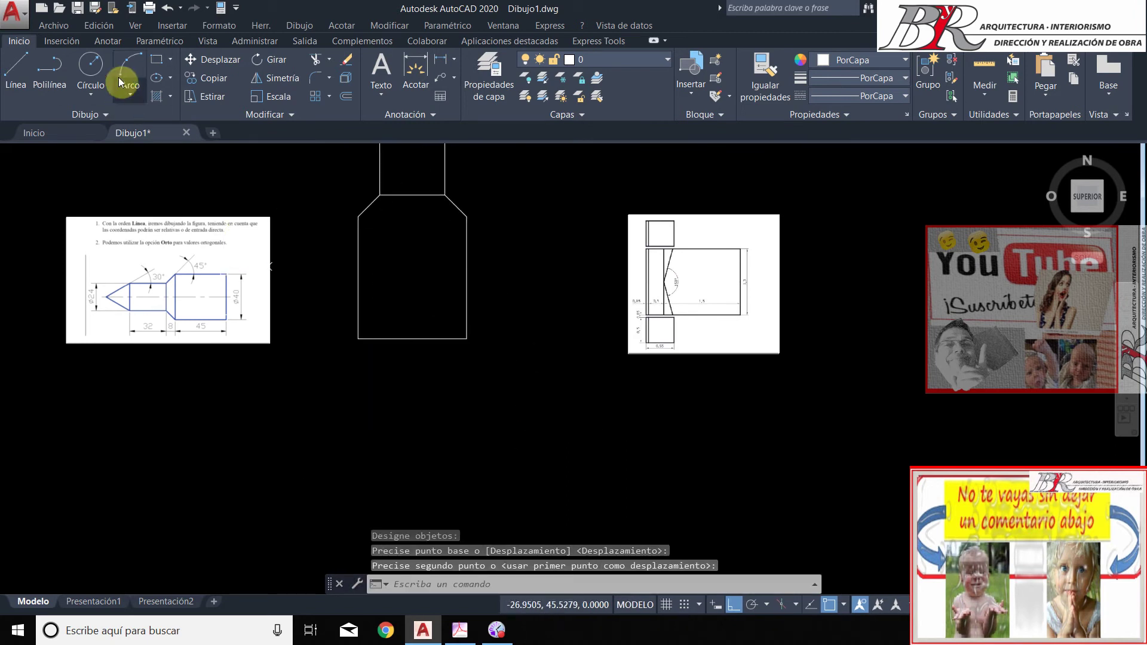
{"action": "left_click", "coordinate": [383, 231]}
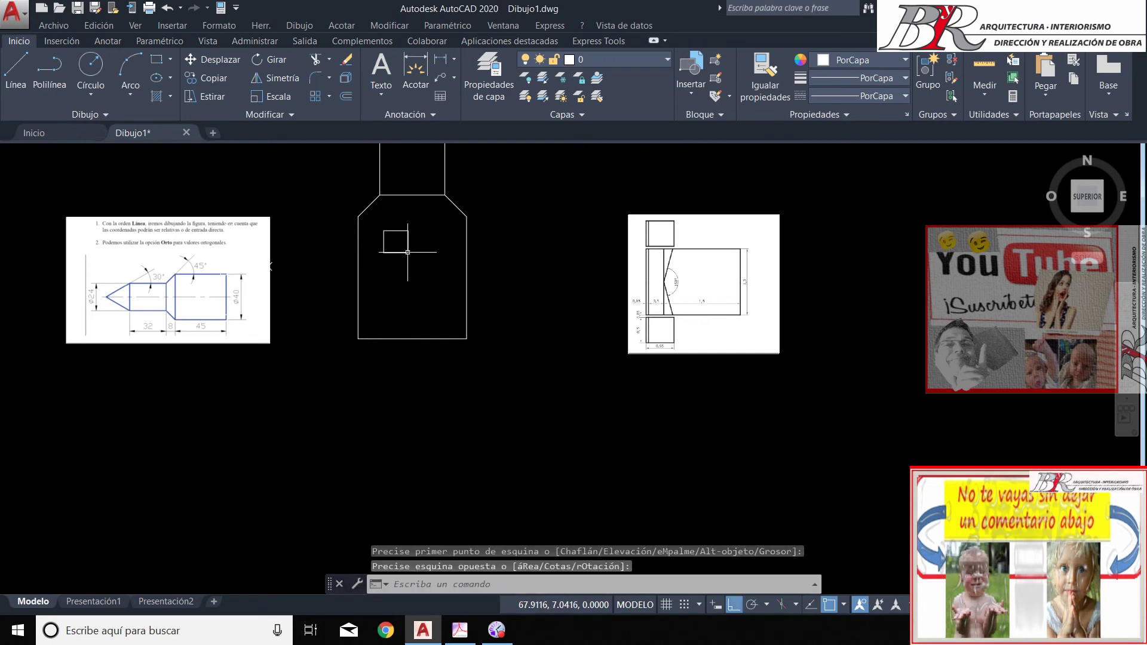
{"action": "left_click", "coordinate": [194, 82]}
Copy the small square window to its right
{"action": "left_click", "coordinate": [421, 263]}
{"action": "key", "text": "Return"}
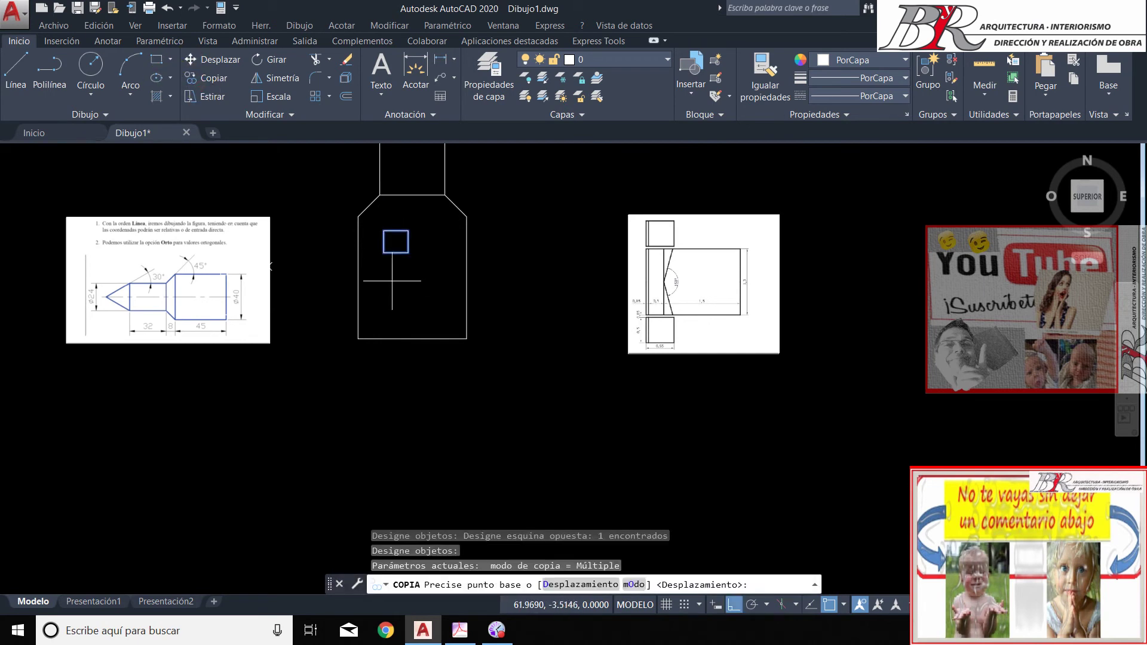
{"action": "left_click", "coordinate": [451, 253]}
{"action": "key", "text": "Return"}
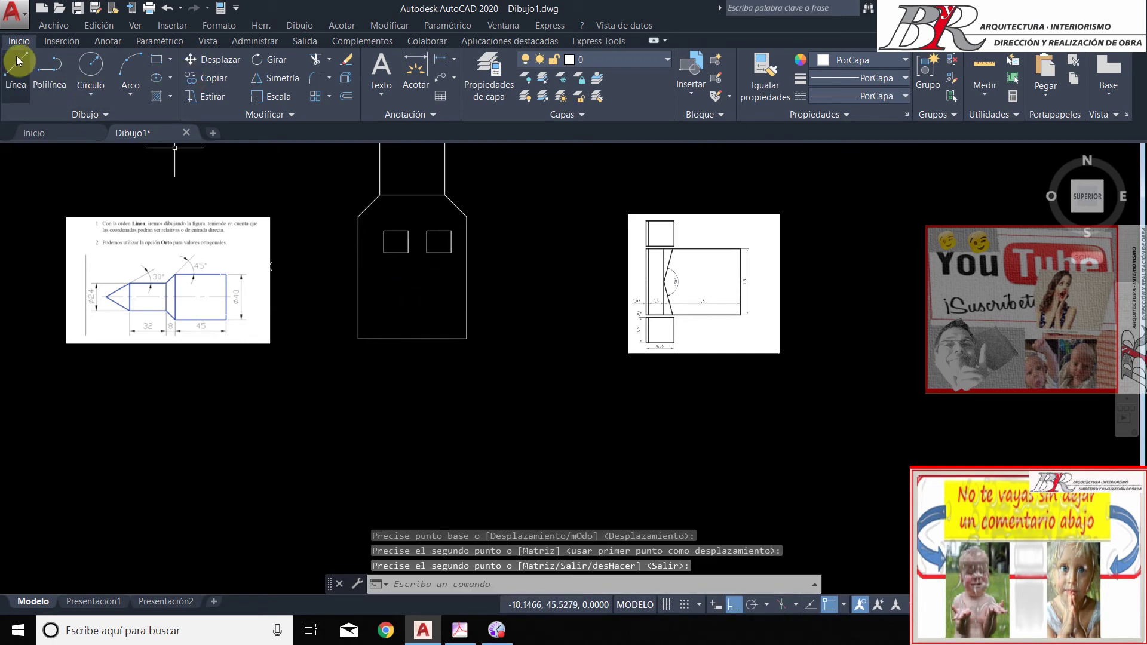
Draw a door rectangle and move it to the tower's base
{"action": "left_click", "coordinate": [157, 59]}
{"action": "left_click", "coordinate": [396, 364]}
{"action": "left_click", "coordinate": [371, 417]}
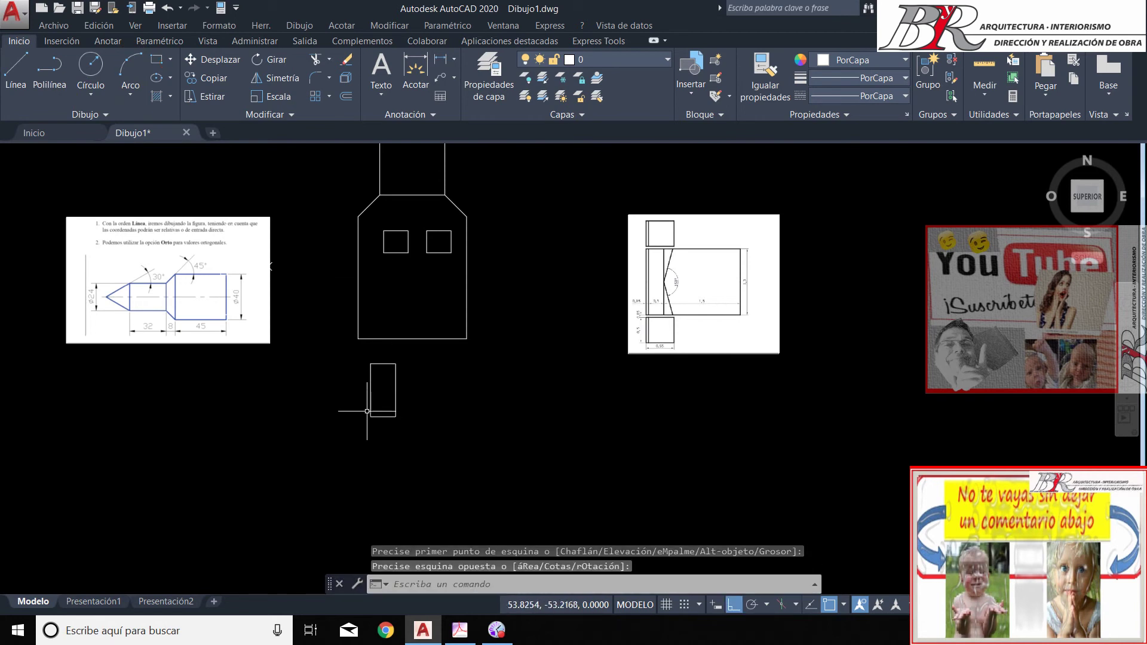
{"action": "left_click", "coordinate": [212, 59]}
{"action": "left_click", "coordinate": [423, 430]}
{"action": "key", "text": "Return"}
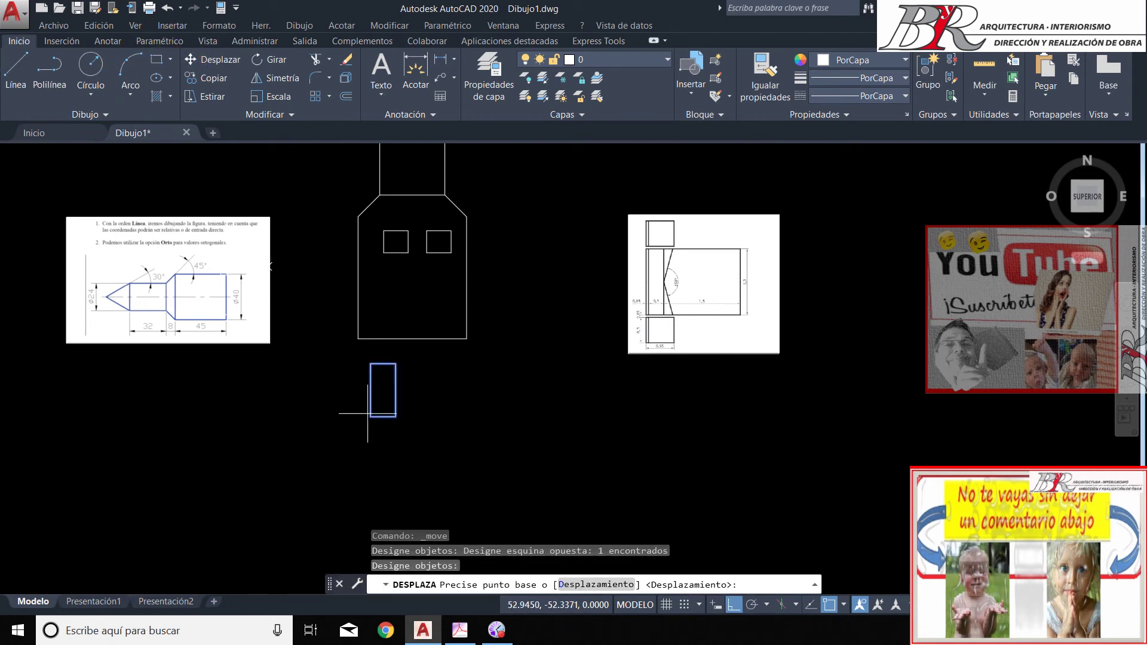
{"action": "left_click", "coordinate": [371, 416]}
{"action": "left_click", "coordinate": [415, 328]}
Shift the door to its final position
{"action": "key", "text": "Return"}
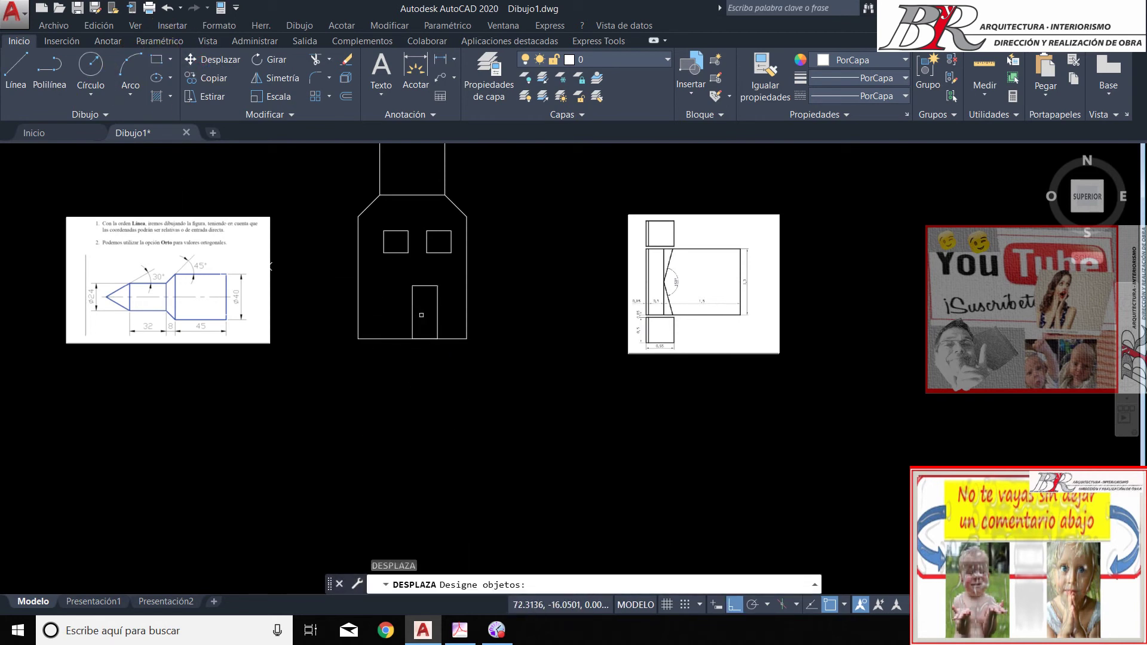
{"action": "left_click", "coordinate": [472, 293]}
{"action": "left_click", "coordinate": [421, 343]}
{"action": "key", "text": "Return"}
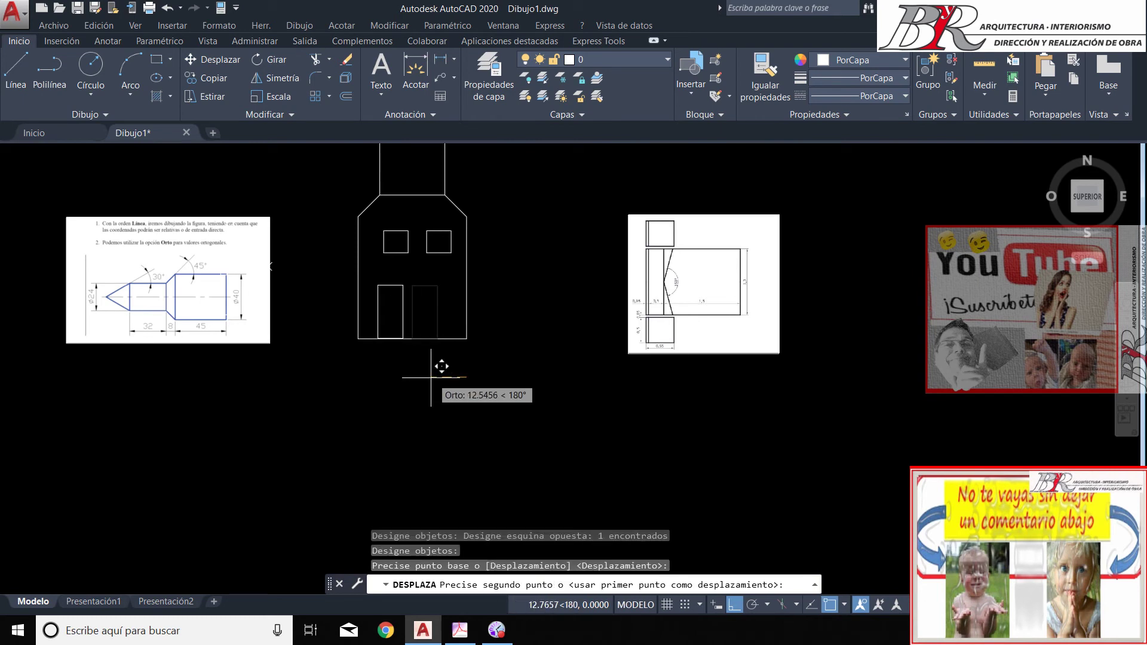
{"action": "left_click", "coordinate": [440, 295]}
Draw a vertical helper line through the house's centre
{"action": "left_click", "coordinate": [8, 64]}
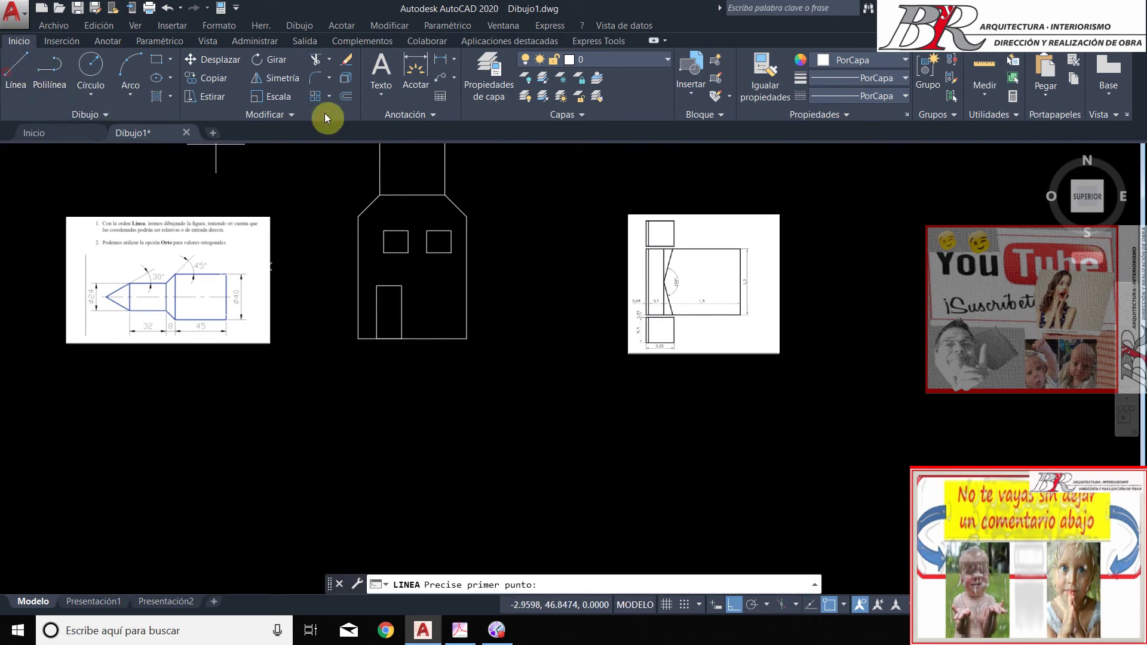
{"action": "left_click", "coordinate": [412, 195]}
{"action": "left_click", "coordinate": [412, 395]}
{"action": "key", "text": "Return"}
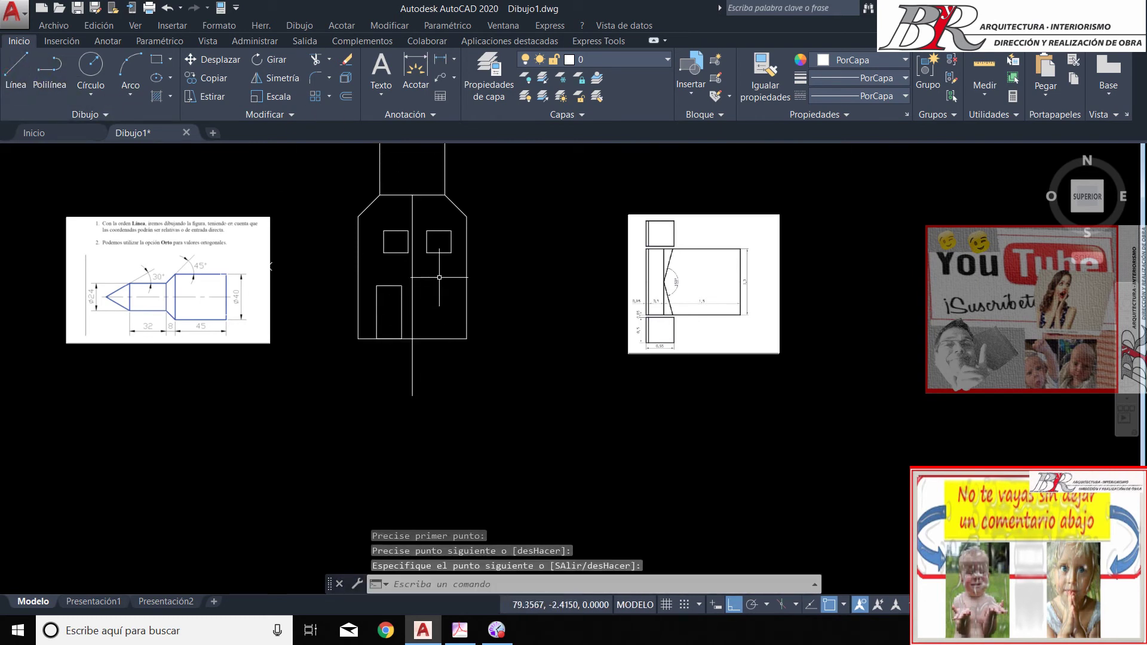
{"action": "scroll", "coordinate": [402, 241], "scroll_direction": "up", "scroll_amount": 2}
Move the left window further left and delete the right window
{"action": "left_click", "coordinate": [404, 250]}
{"action": "left_click", "coordinate": [365, 220]}
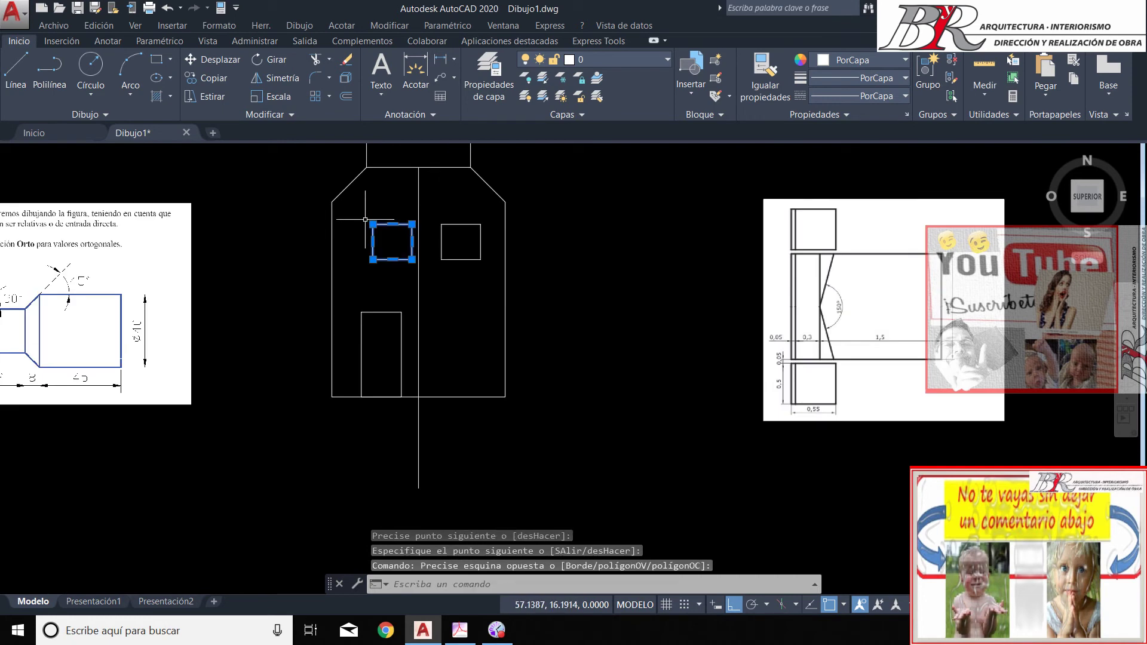
{"action": "left_click", "coordinate": [212, 59]}
{"action": "left_click", "coordinate": [284, 197]}
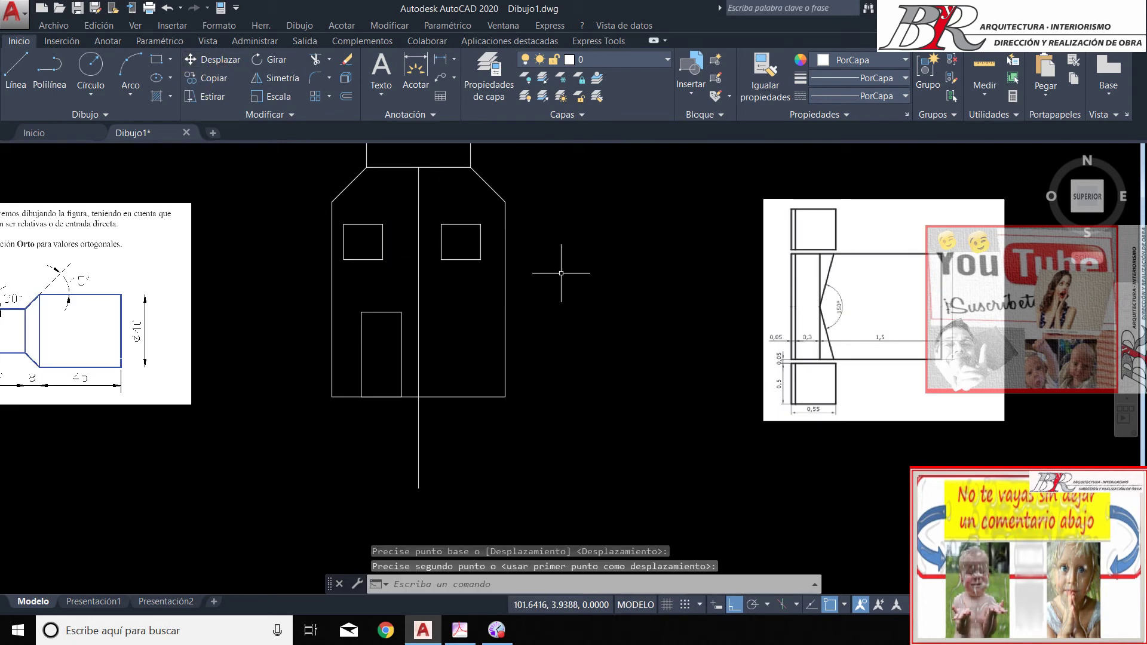
{"action": "left_click", "coordinate": [525, 312]}
{"action": "left_click", "coordinate": [459, 244]}
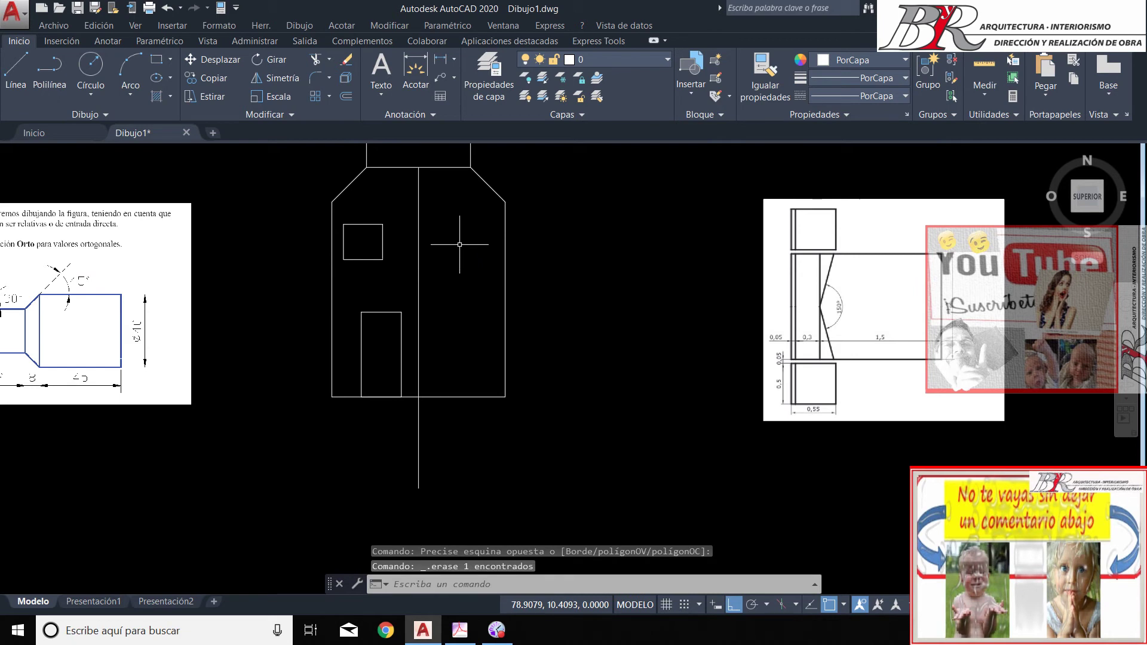
{"action": "key", "text": "Delete"}
Mirror the left window across the centre line, keeping the original
{"action": "left_click", "coordinate": [281, 77]}
{"action": "left_click", "coordinate": [400, 282]}
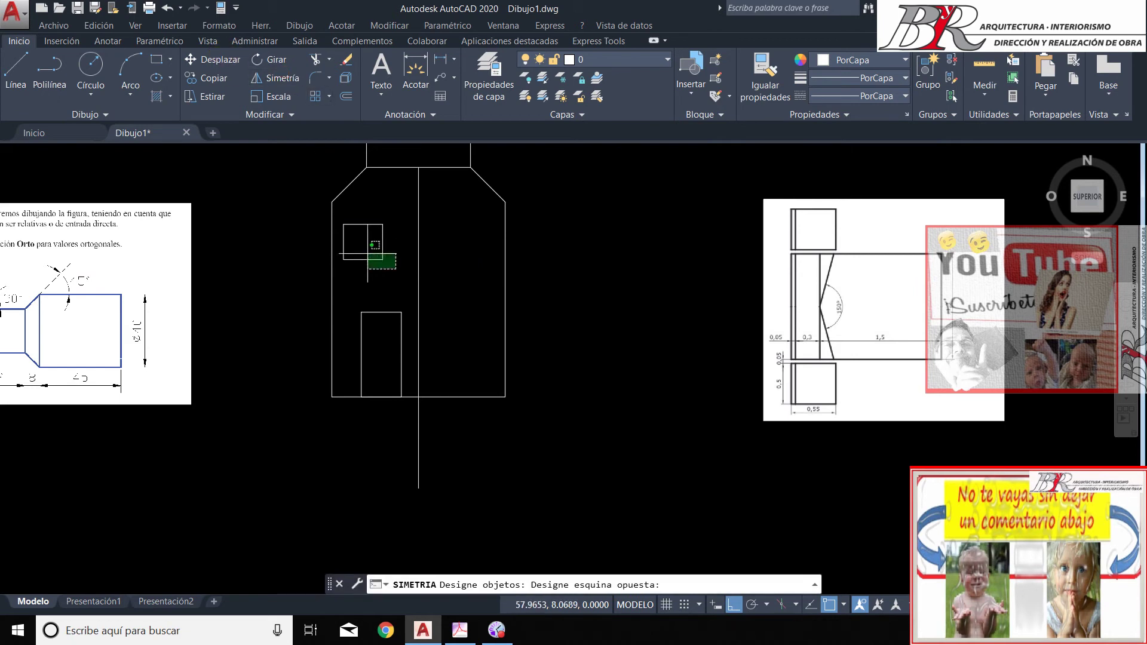
{"action": "left_click", "coordinate": [340, 224]}
{"action": "key", "text": "Return"}
{"action": "left_click", "coordinate": [418, 167]}
{"action": "left_click", "coordinate": [394, 431]}
{"action": "key", "text": "Return"}
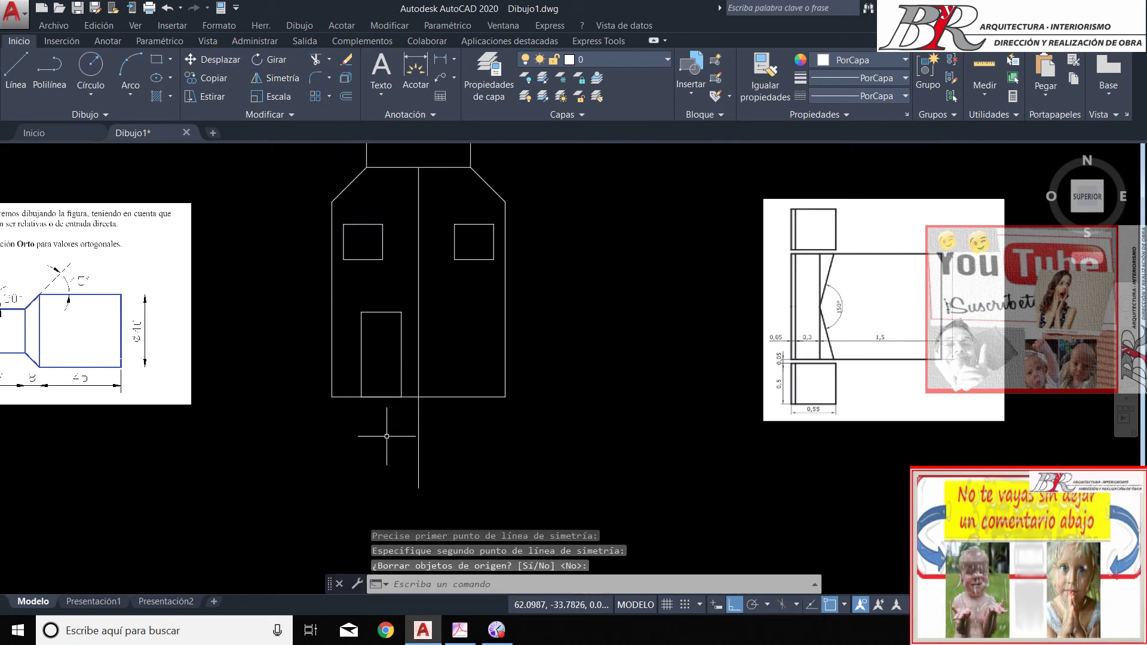
Delete the helper centre line
{"action": "left_click", "coordinate": [420, 279]}
{"action": "key", "text": "Delete"}
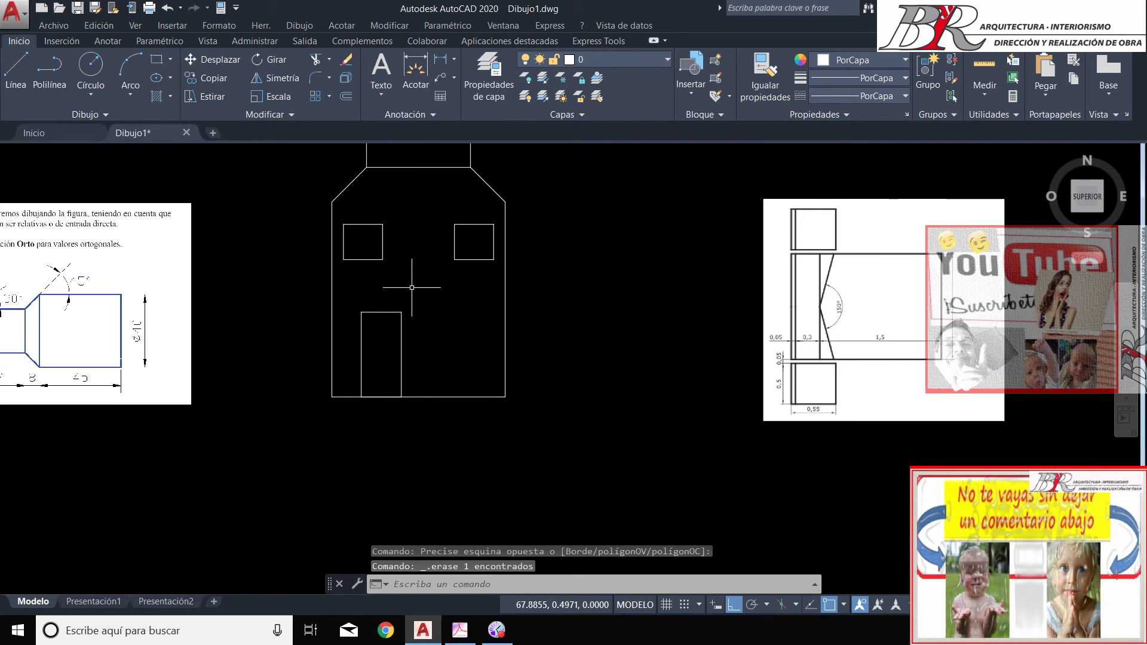
{"action": "scroll", "coordinate": [533, 197], "scroll_direction": "down", "scroll_amount": 3}
{"action": "scroll", "coordinate": [564, 257], "scroll_direction": "down", "scroll_amount": 2}
Copy the house's left window into the tower
{"action": "scroll", "coordinate": [522, 257], "scroll_direction": "up", "scroll_amount": 2}
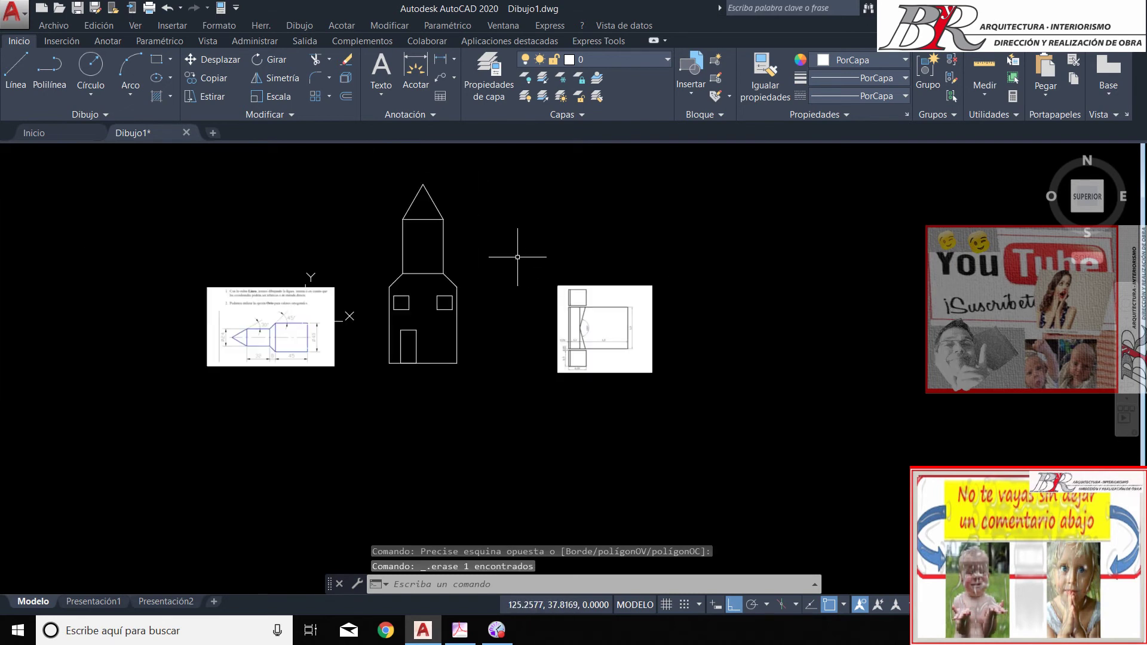
{"action": "scroll", "coordinate": [459, 218], "scroll_direction": "up", "scroll_amount": 3}
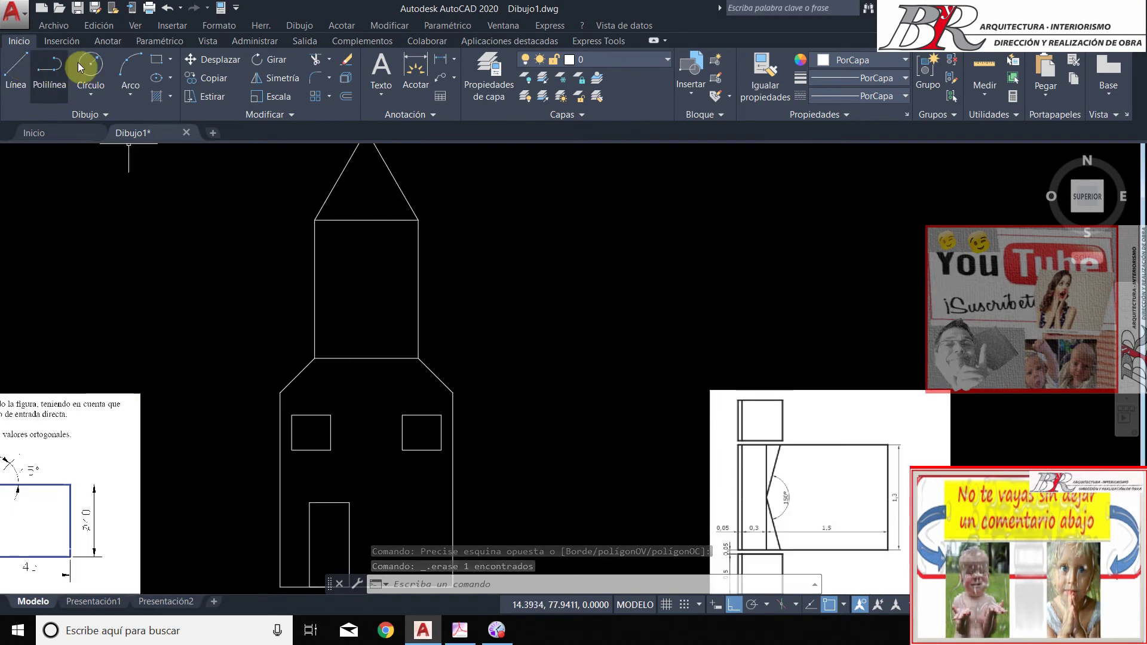
{"action": "left_click", "coordinate": [206, 77]}
{"action": "left_click", "coordinate": [375, 467]}
{"action": "left_click", "coordinate": [289, 384]}
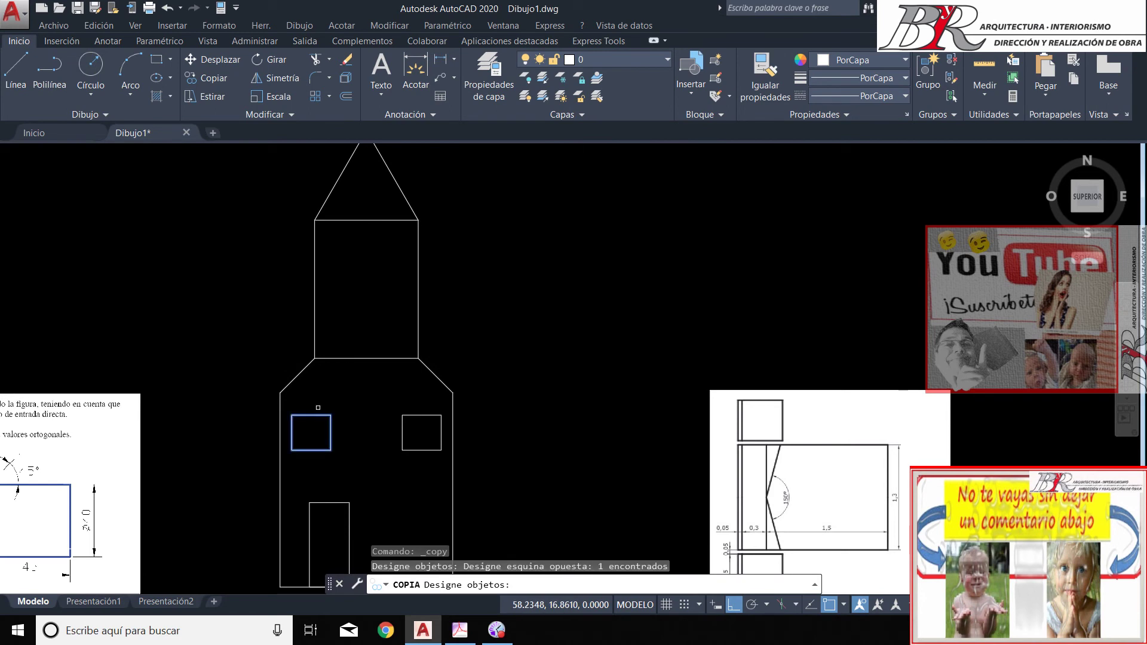
{"action": "key", "text": "Return"}
{"action": "left_click", "coordinate": [311, 414]}
{"action": "left_click", "coordinate": [366, 221]}
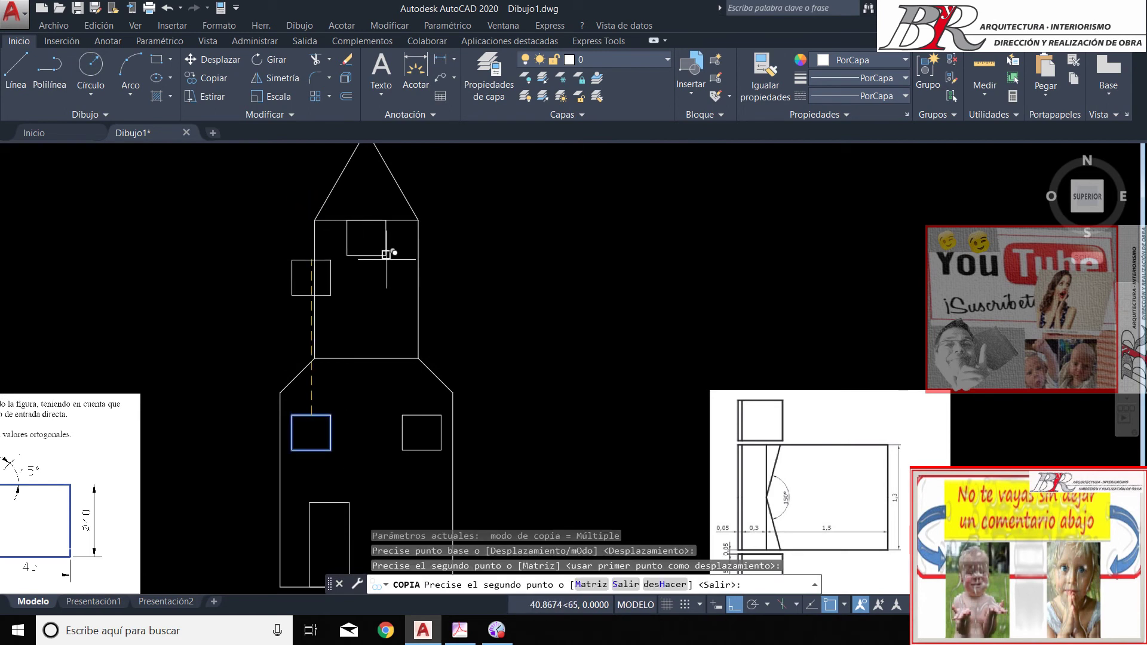
{"action": "key", "text": "Return"}
{"action": "left_click", "coordinate": [389, 259]}
Move the copied window lower within the tower
{"action": "left_click", "coordinate": [353, 227]}
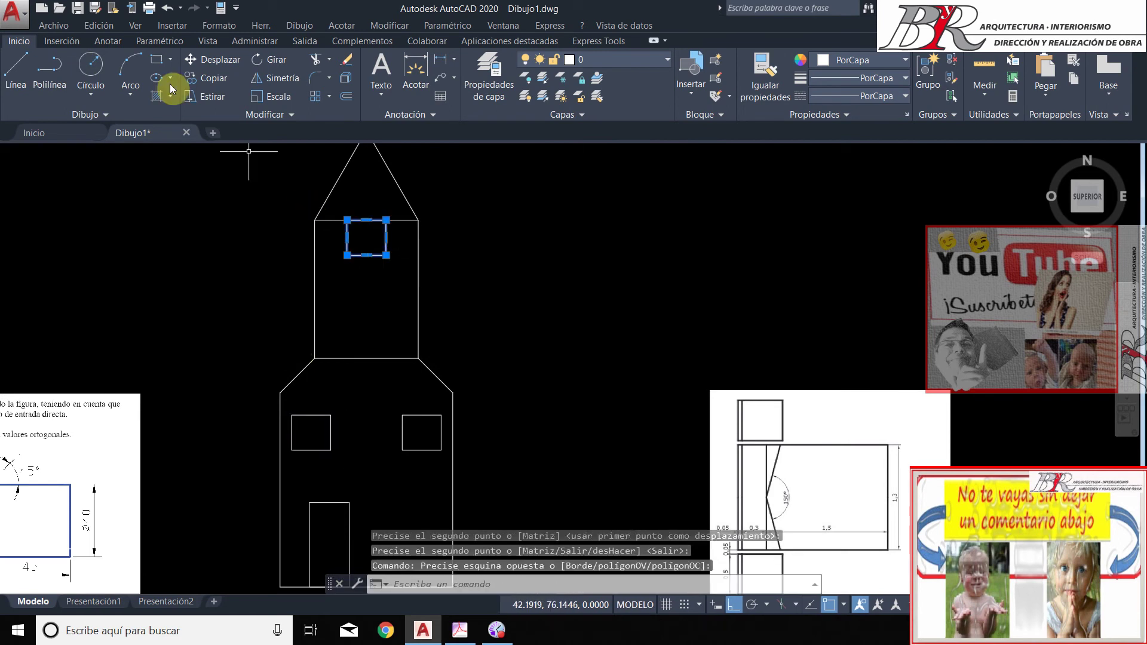
{"action": "left_click", "coordinate": [212, 59]}
{"action": "left_click", "coordinate": [231, 270]}
{"action": "left_click", "coordinate": [231, 300]}
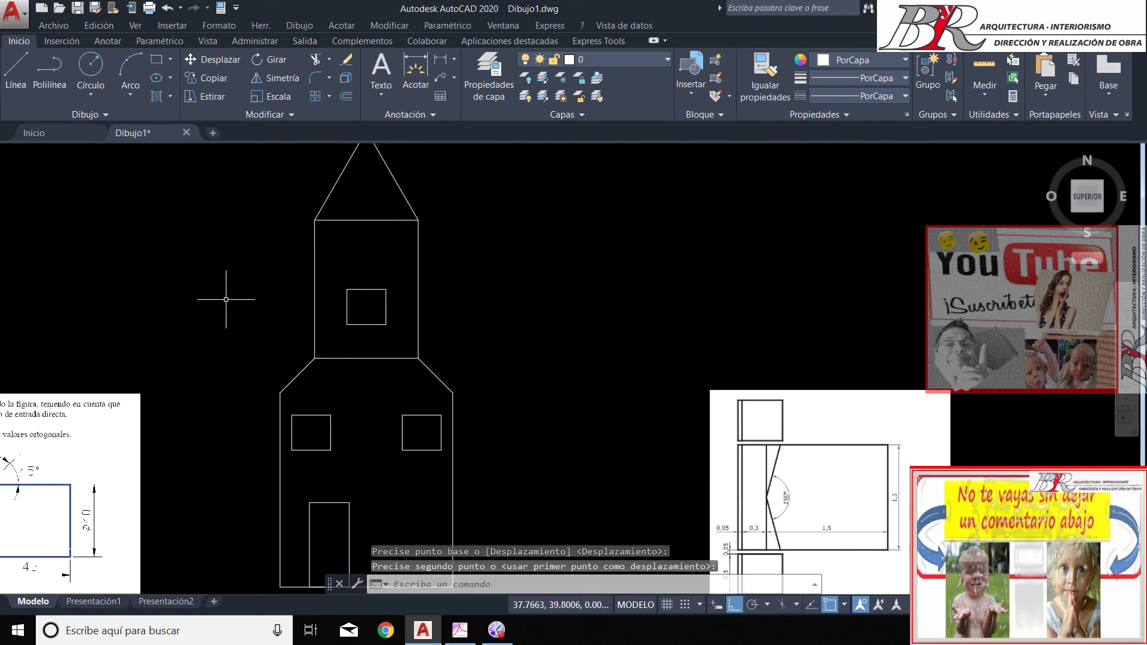
{"action": "left_click", "coordinate": [16, 72]}
Mirror the tower window across a horizontal line, keeping the original
{"action": "left_click", "coordinate": [275, 78]}
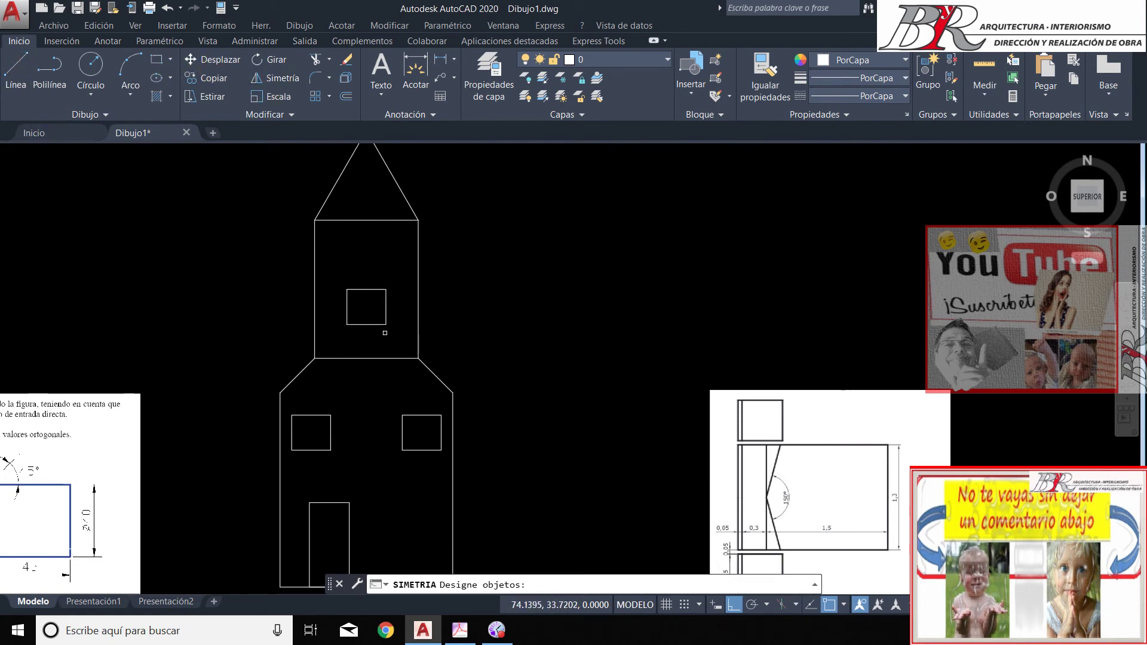
{"action": "left_click", "coordinate": [392, 334]}
{"action": "left_click", "coordinate": [375, 309]}
{"action": "key", "text": "Return"}
{"action": "left_click", "coordinate": [314, 289]}
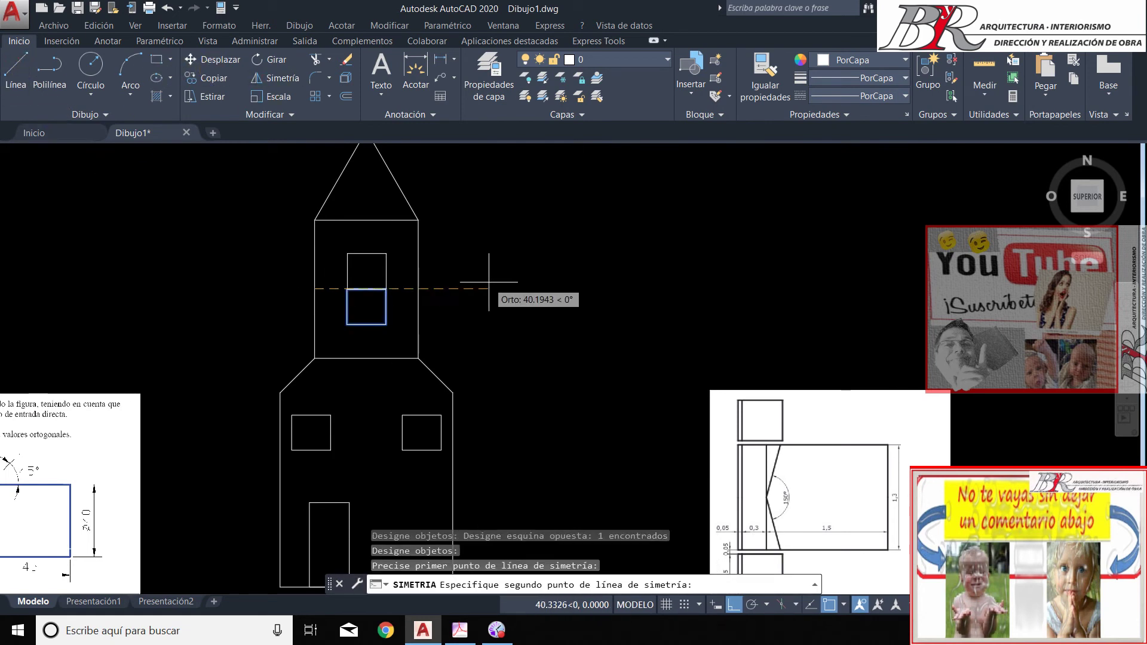
{"action": "left_click", "coordinate": [488, 291]}
{"action": "key", "text": "Return"}
Raise the upper tower window slightly and delete the lower one
{"action": "left_click", "coordinate": [213, 59]}
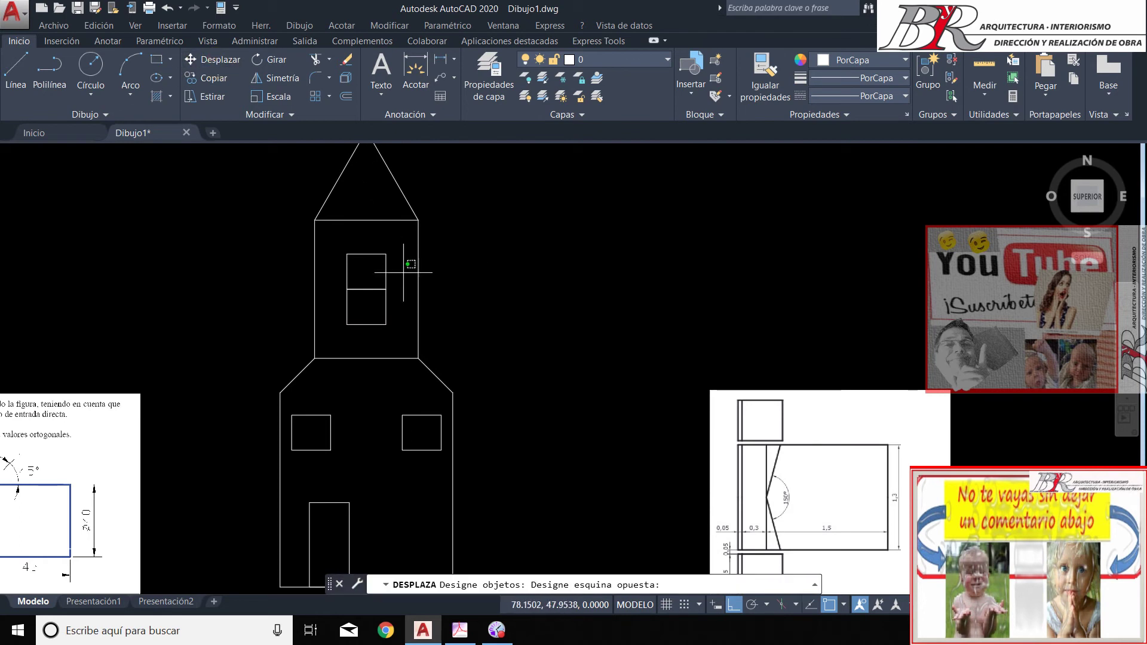
{"action": "left_click", "coordinate": [411, 263]}
{"action": "key", "text": "Return"}
{"action": "left_click", "coordinate": [461, 264]}
{"action": "left_click", "coordinate": [500, 283]}
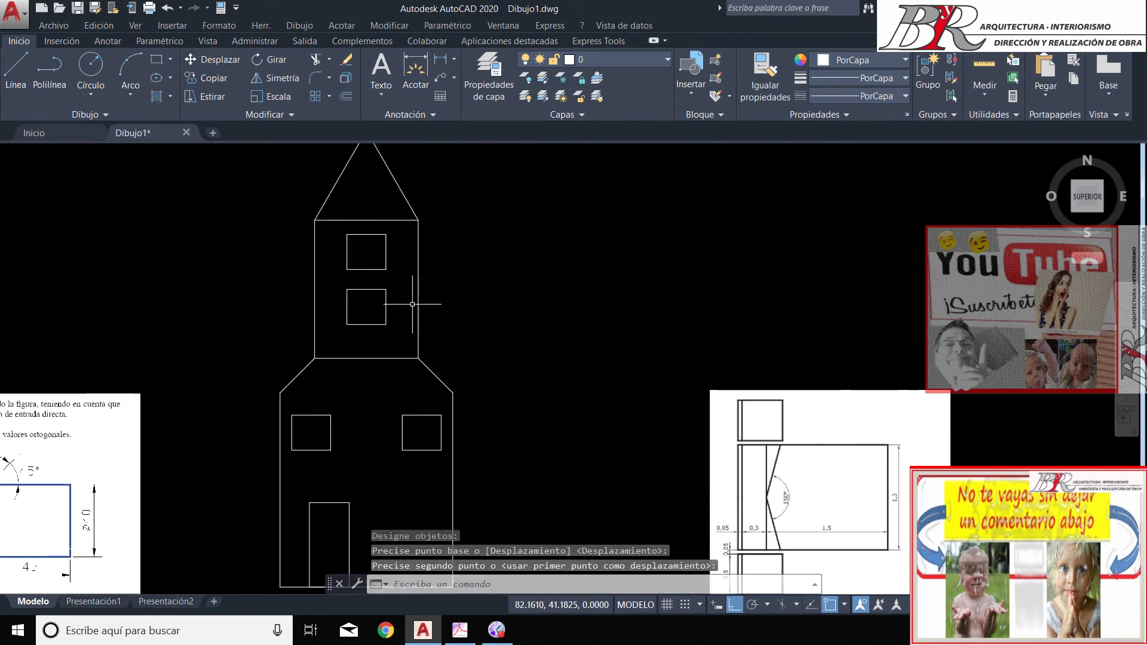
{"action": "left_click", "coordinate": [426, 278]}
{"action": "left_click", "coordinate": [338, 336]}
{"action": "key", "text": "Delete"}
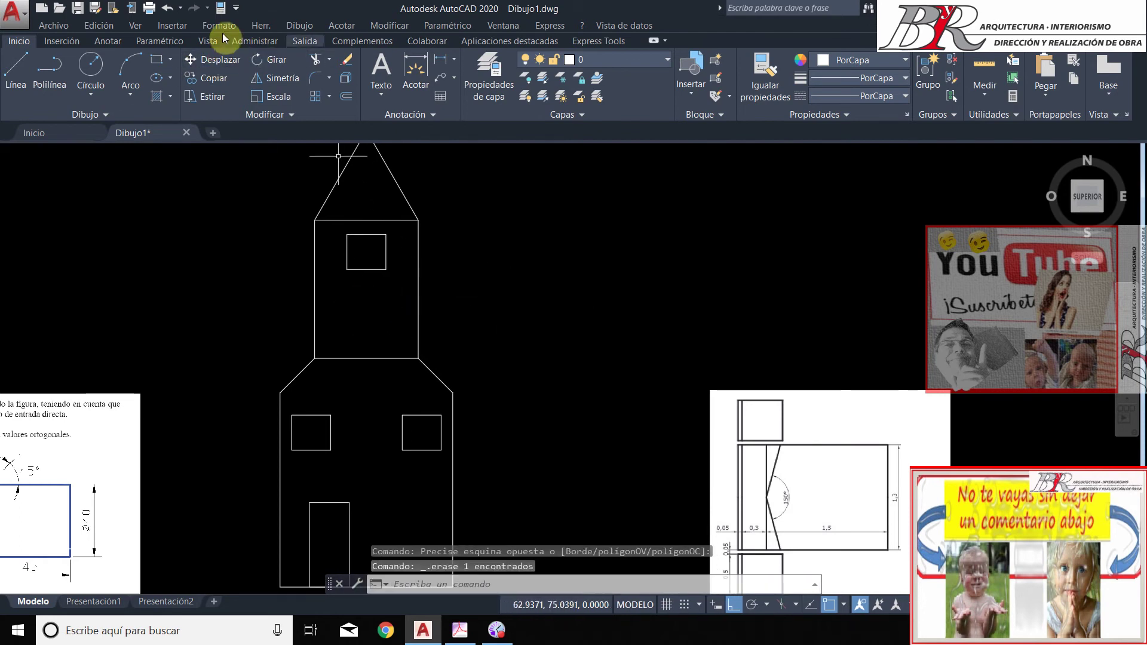
Attempt mirroring the upper tower window, then cancel the failed attempt
{"action": "left_click", "coordinate": [270, 77]}
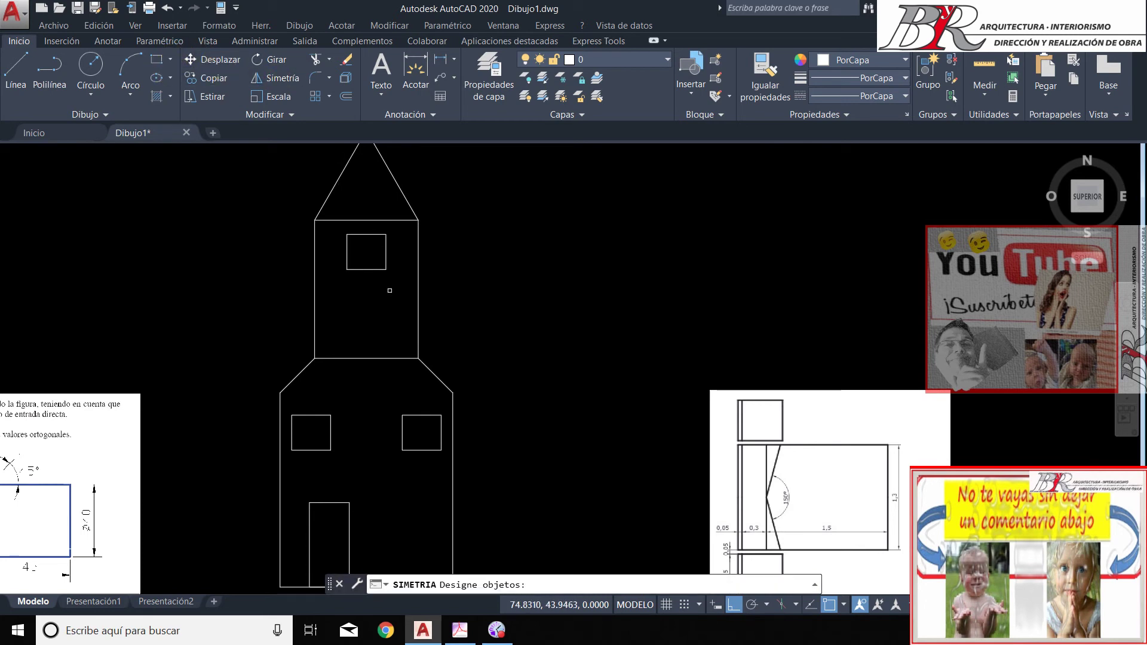
{"action": "left_click", "coordinate": [390, 290]}
{"action": "left_click", "coordinate": [341, 228]}
{"action": "key", "text": "Return"}
{"action": "left_click", "coordinate": [314, 291]}
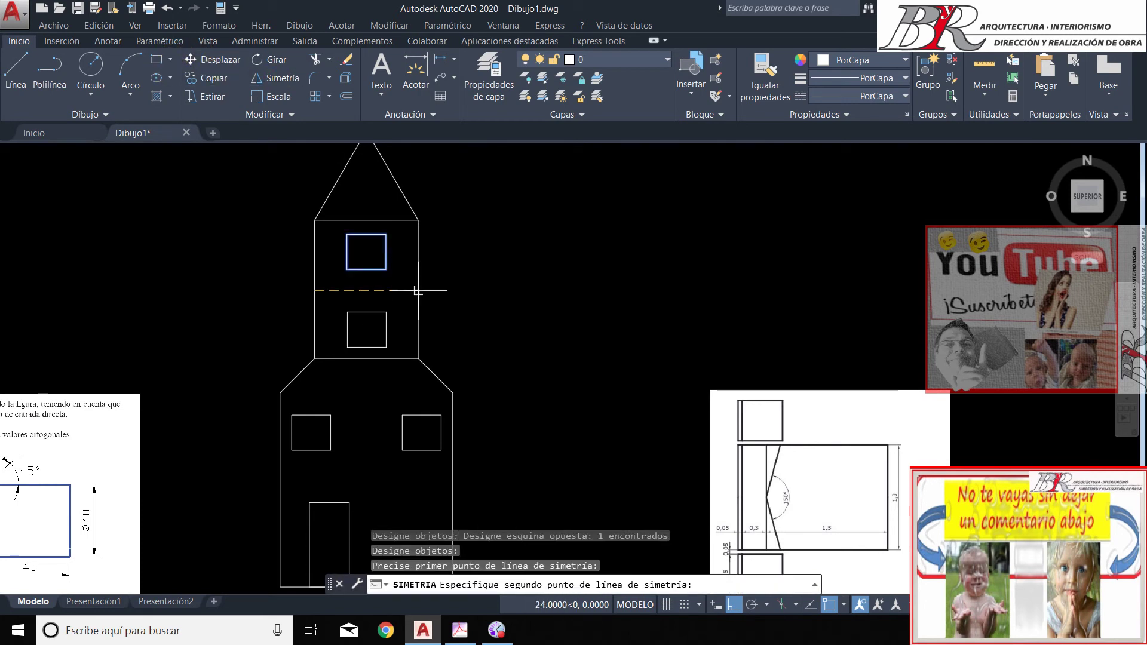
{"action": "key", "text": "Return"}
{"action": "key", "text": "Return"}
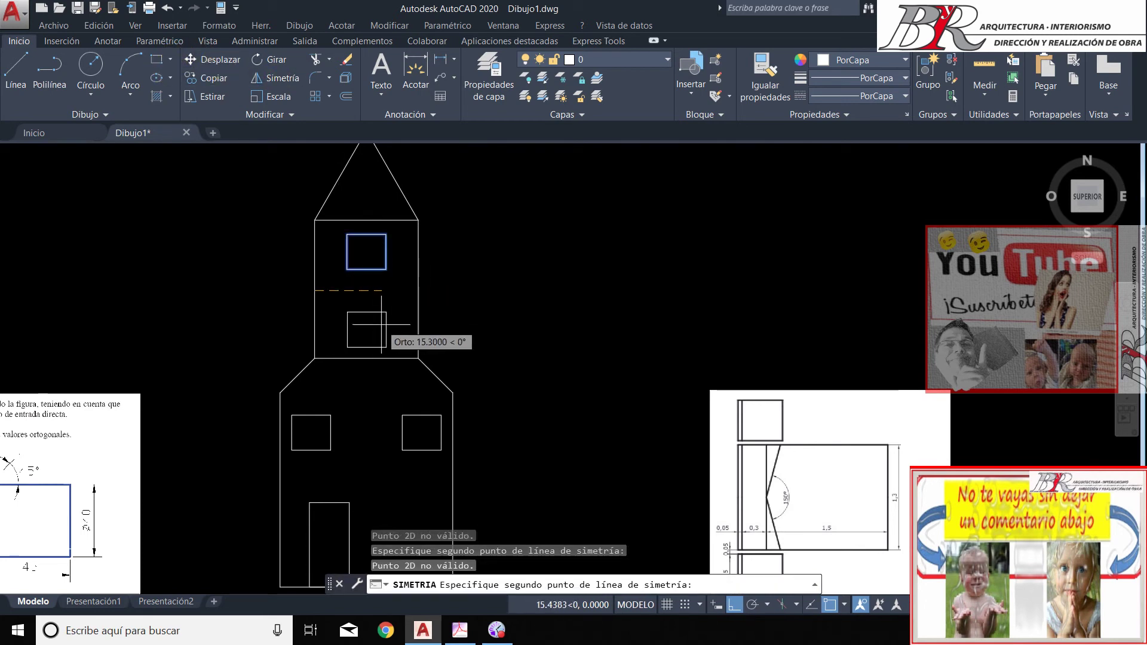
{"action": "key", "text": "Escape"}
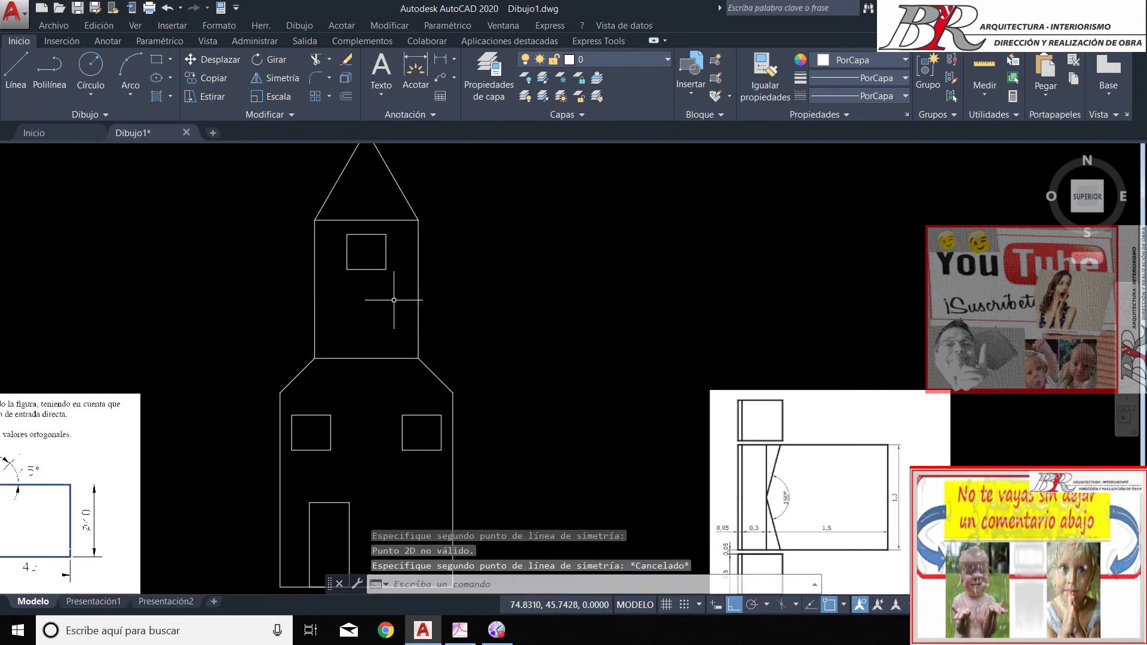
Mirror the upper window across a horizontal line to recreate the lower window
{"action": "key", "text": "Return"}
{"action": "left_click", "coordinate": [394, 300]}
{"action": "left_click", "coordinate": [370, 256]}
{"action": "key", "text": "Return"}
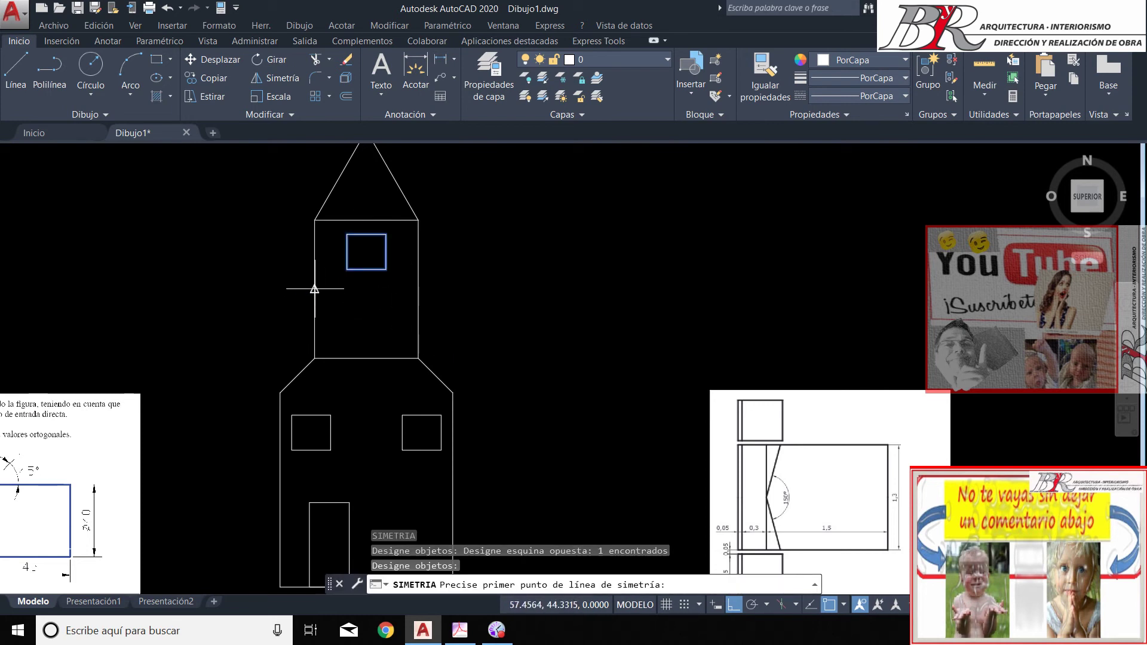
{"action": "left_click", "coordinate": [315, 289]}
{"action": "left_click", "coordinate": [481, 290]}
{"action": "key", "text": "Return"}
Draw the new figure's 1.3 vertical side followed by its 1.5 side
{"action": "scroll", "coordinate": [626, 303], "scroll_direction": "down", "scroll_amount": 4}
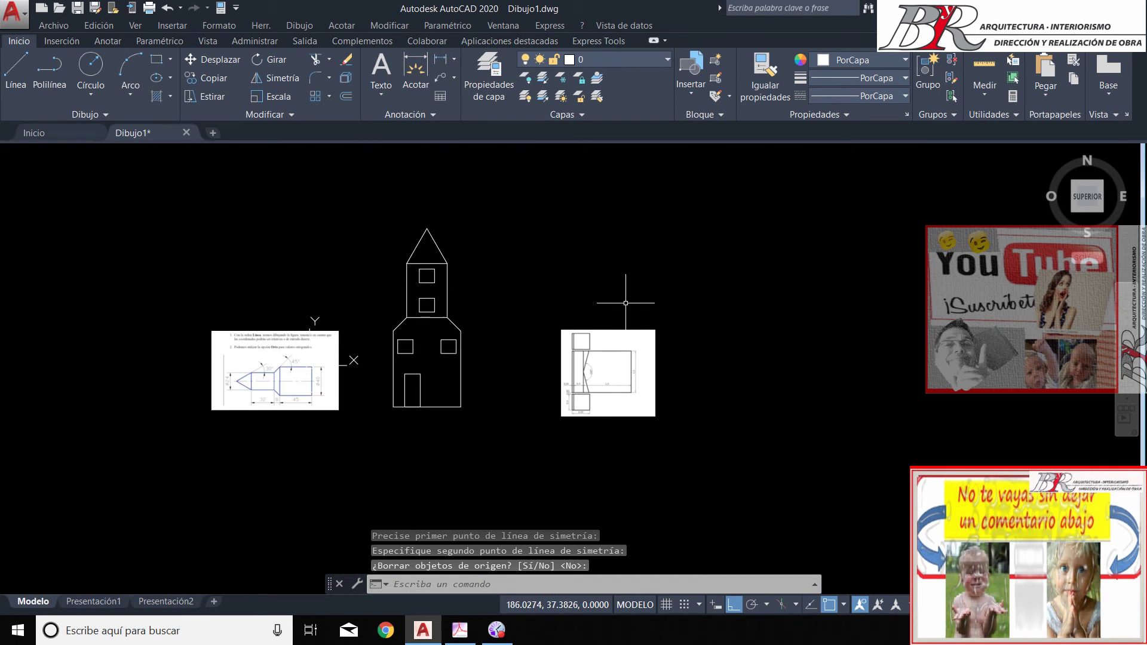
{"action": "scroll", "coordinate": [647, 296], "scroll_direction": "up", "scroll_amount": 2}
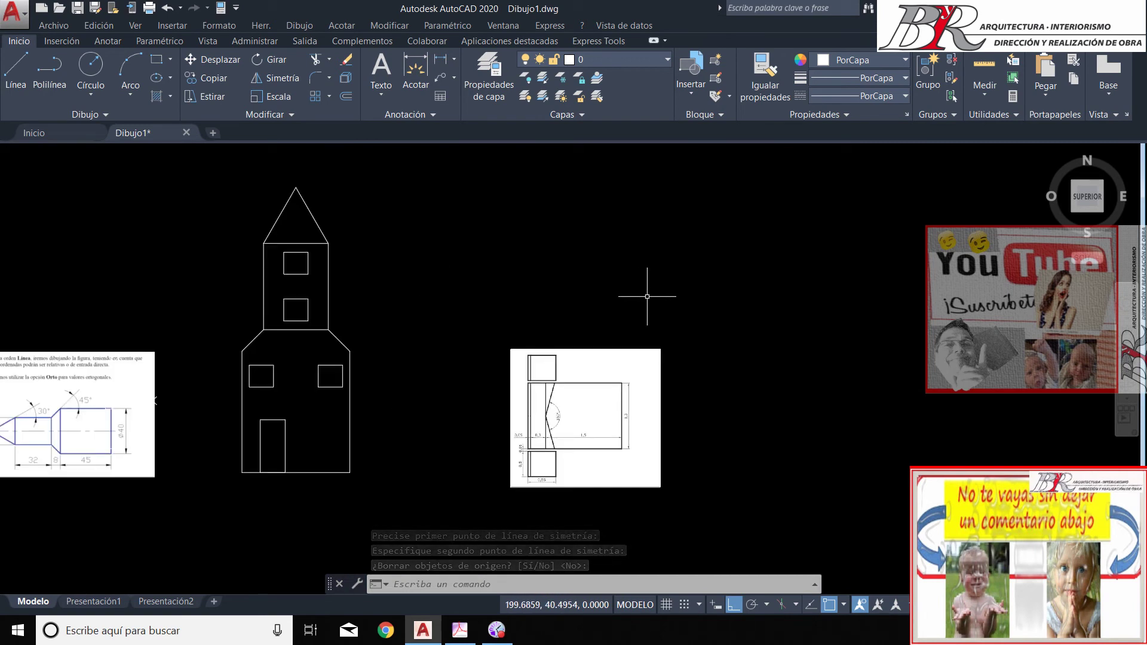
{"action": "scroll", "coordinate": [717, 404], "scroll_direction": "up", "scroll_amount": 2}
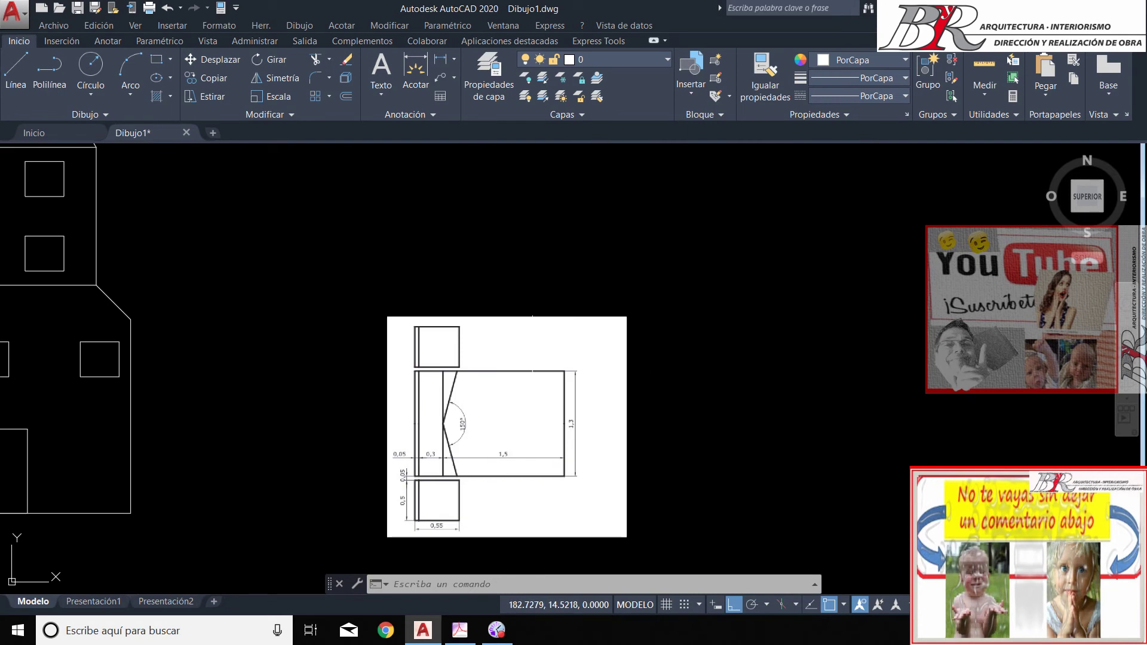
{"action": "scroll", "coordinate": [615, 424], "scroll_direction": "down", "scroll_amount": 2}
{"action": "scroll", "coordinate": [660, 427], "scroll_direction": "up", "scroll_amount": 4}
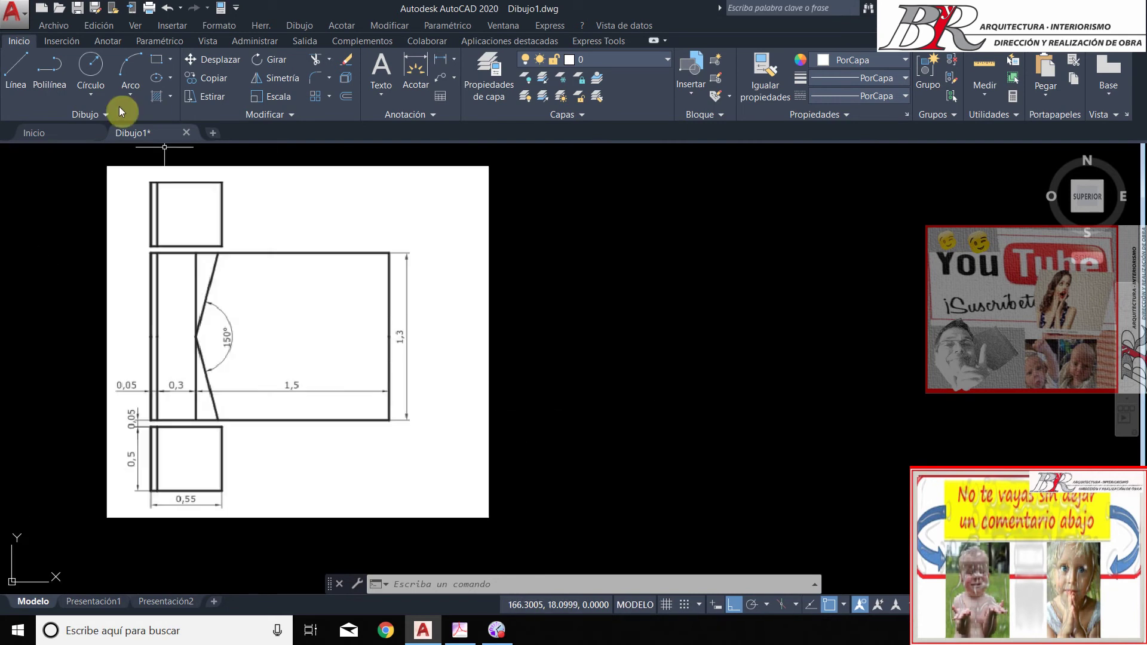
{"action": "left_click", "coordinate": [14, 62]}
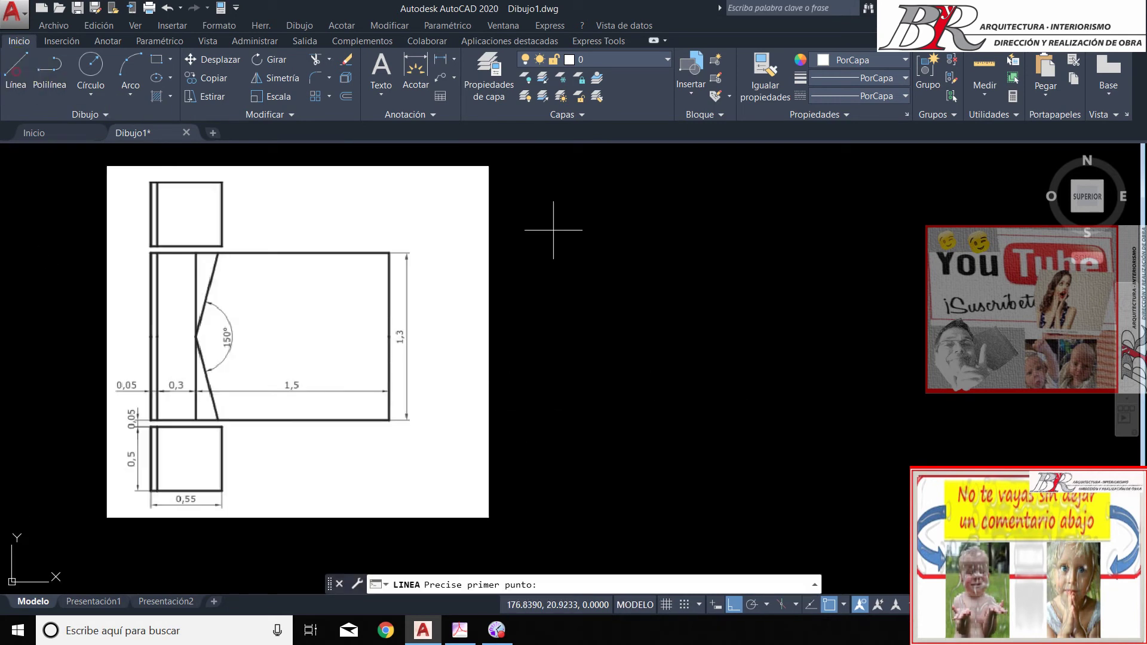
{"action": "left_click", "coordinate": [901, 244]}
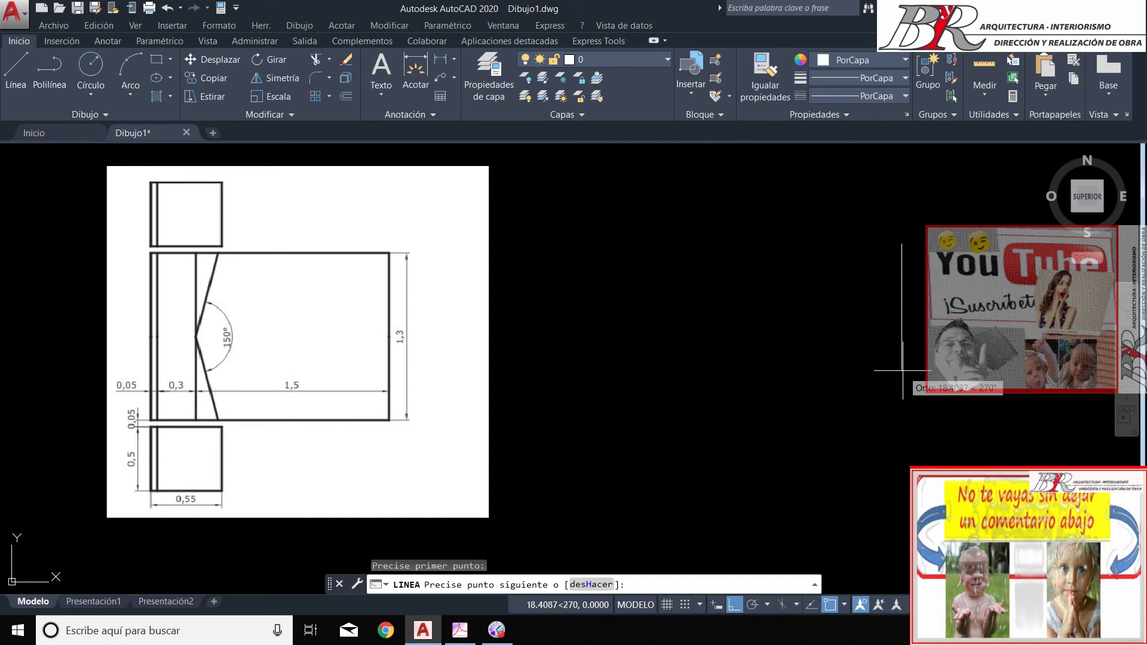
{"action": "type", "text": "1.3"}
{"action": "key", "text": "Return"}
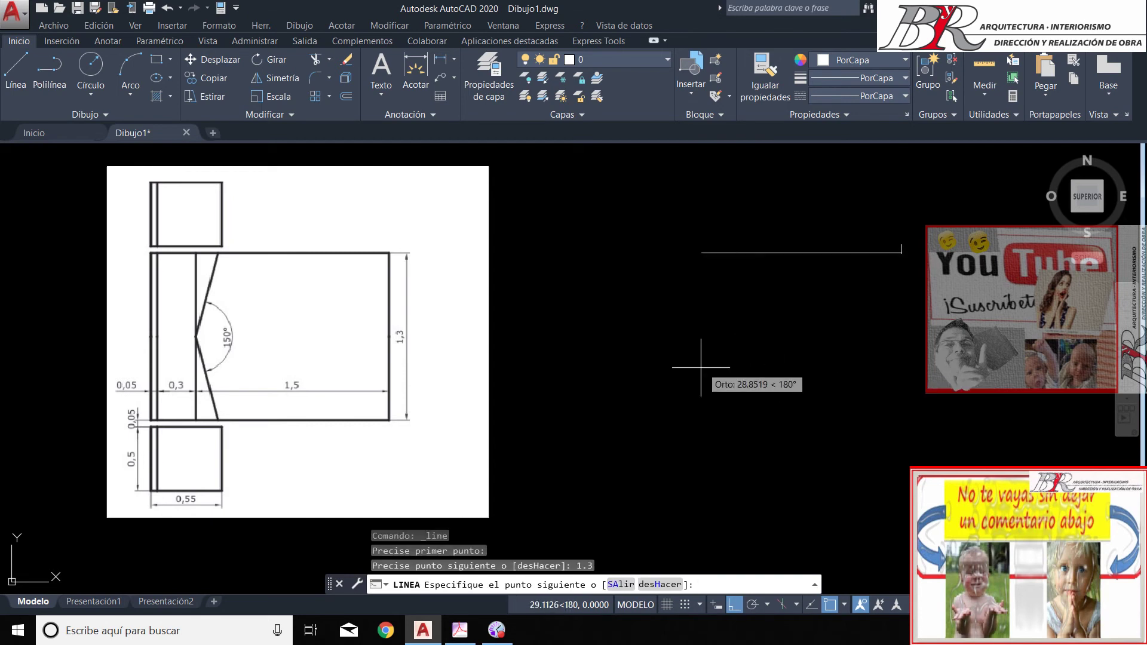
{"action": "type", "text": "1.5"}
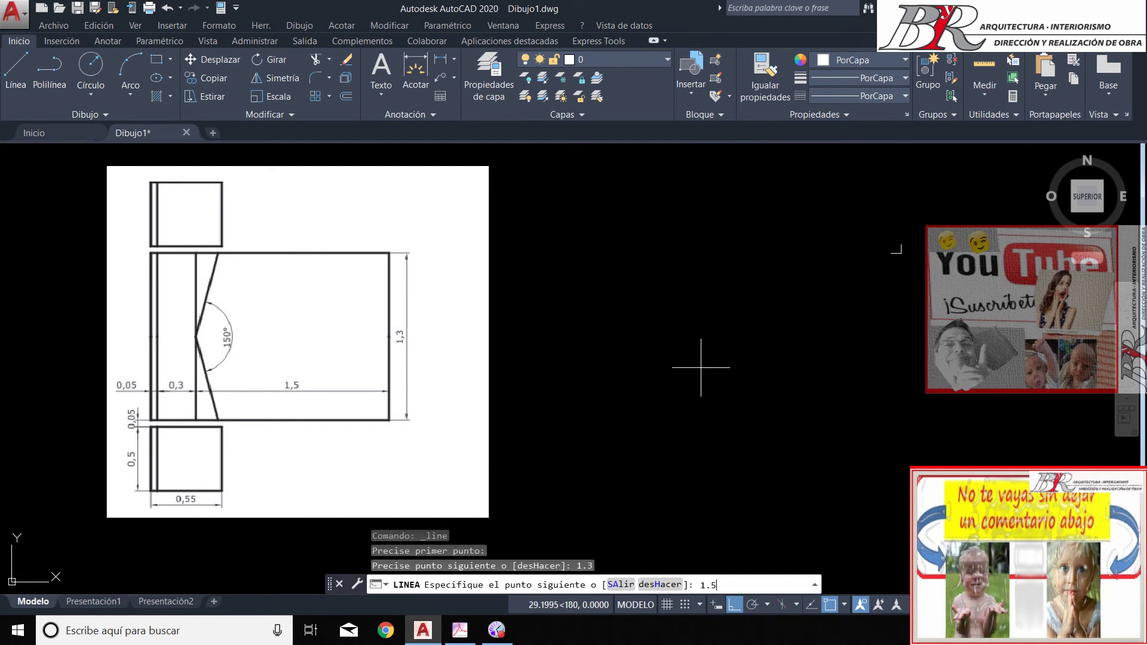
{"action": "key", "text": "Return"}
{"action": "key", "text": "Return"}
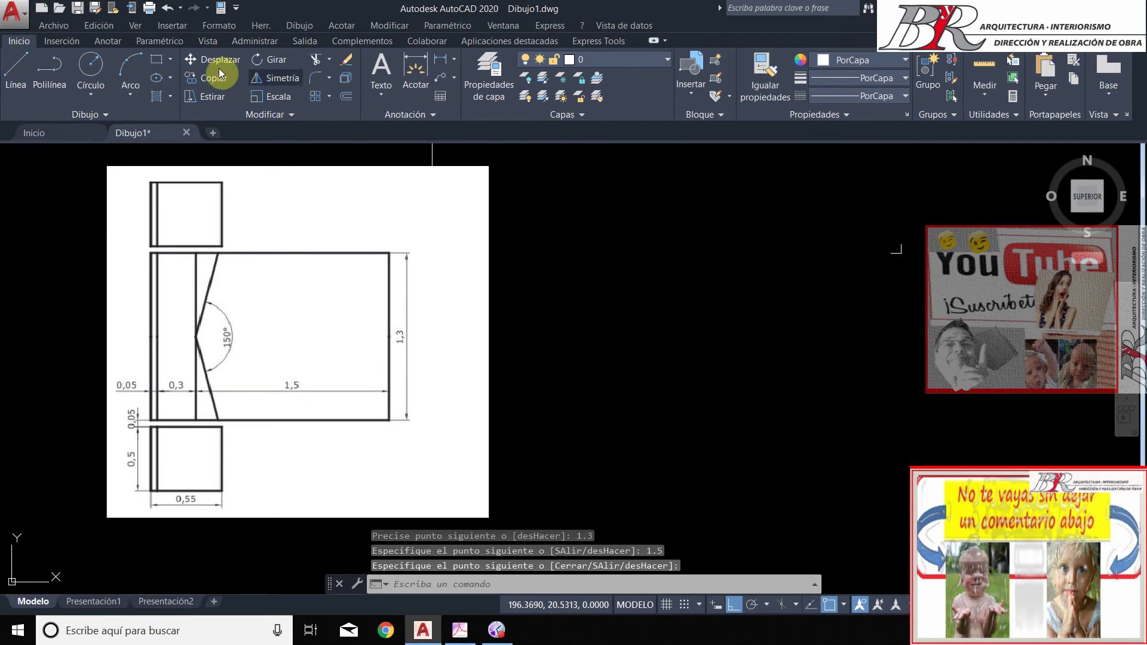
Scale the reference image by 0.1 about its lower-right corner
{"action": "left_click", "coordinate": [270, 96]}
{"action": "left_click", "coordinate": [558, 271]}
{"action": "left_click", "coordinate": [409, 244]}
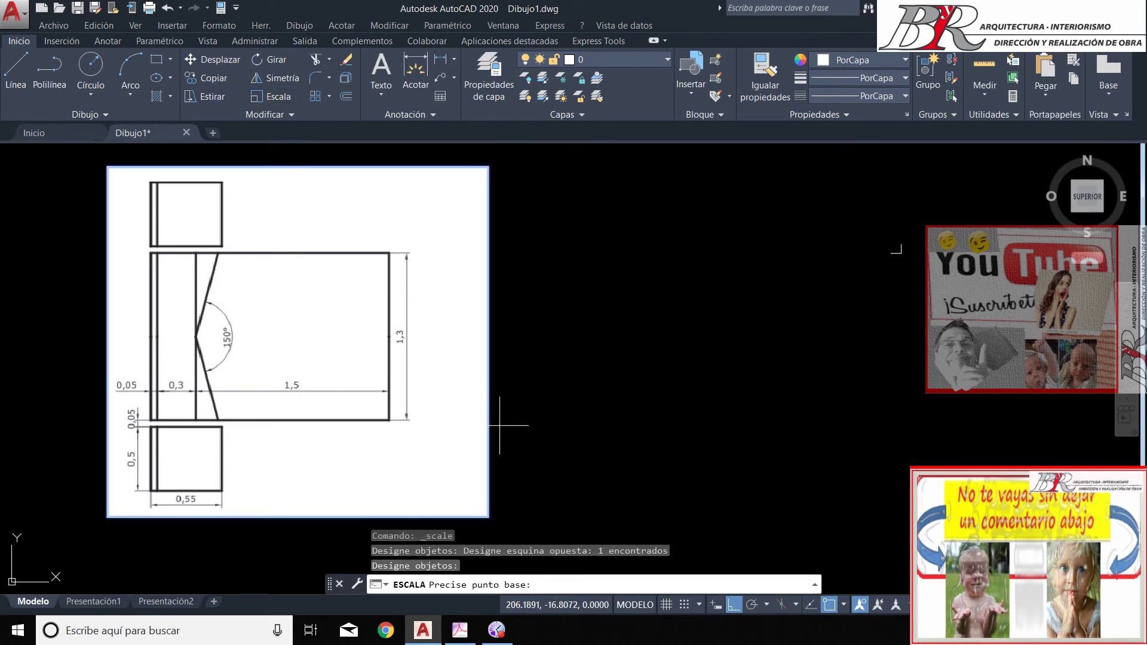
{"action": "left_click", "coordinate": [489, 517]}
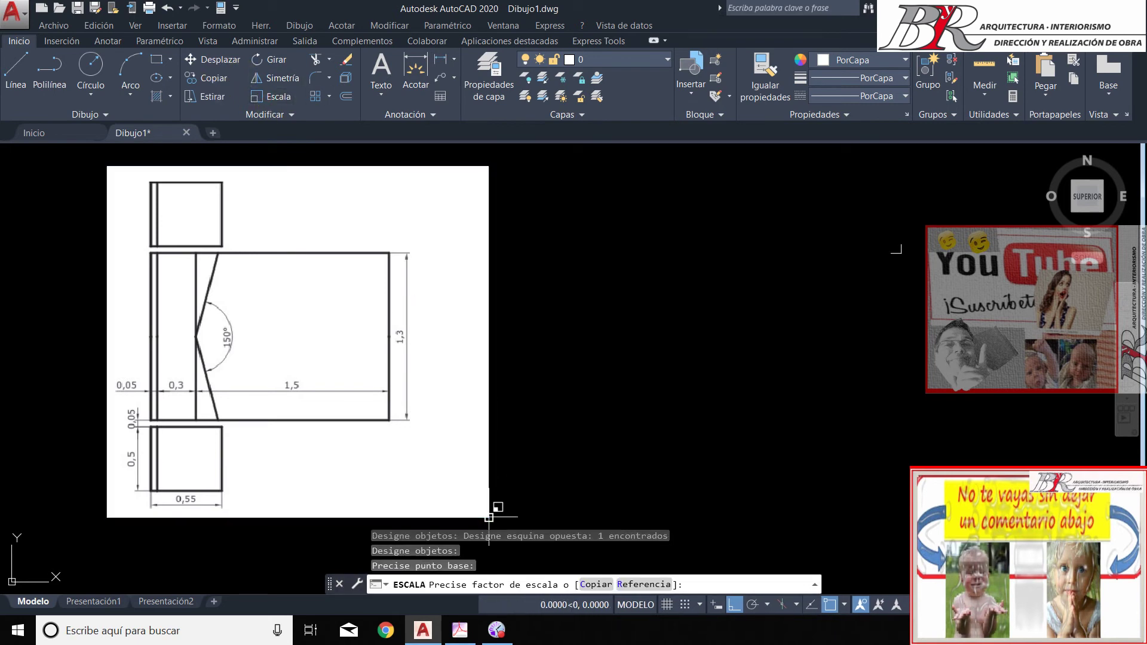
{"action": "type", "text": ".1"}
{"action": "key", "text": "Return"}
Move the shrunken image up and right of the new lines with Ortho off
{"action": "type", "text": "d"}
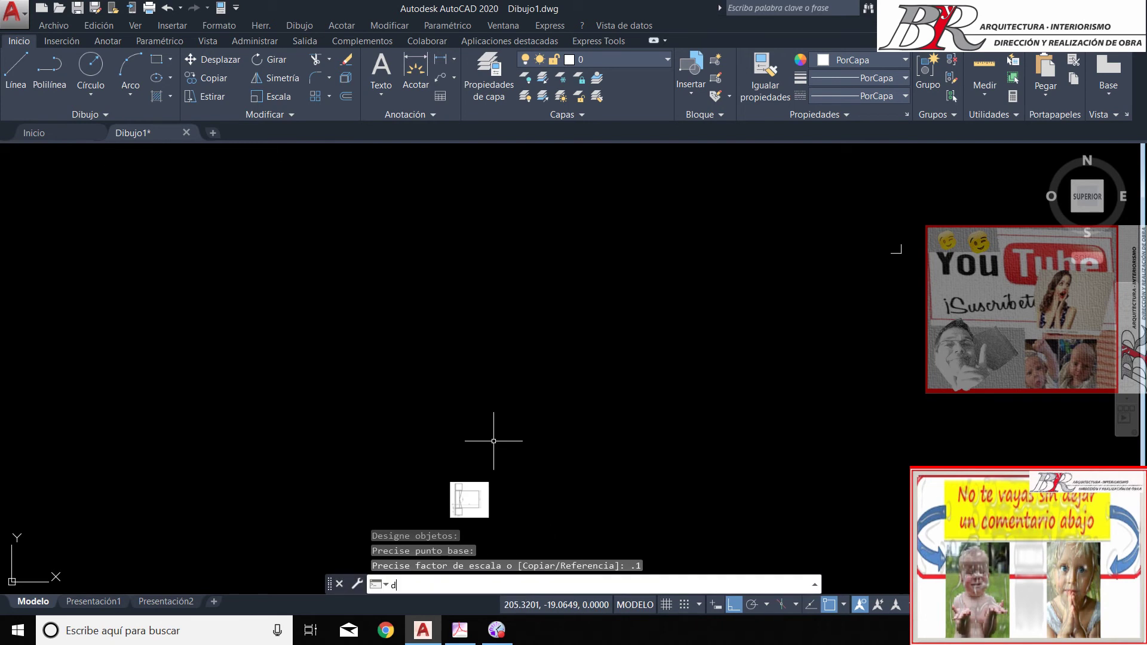
{"action": "key", "text": "Return"}
{"action": "left_click", "coordinate": [514, 491]}
{"action": "left_click", "coordinate": [454, 460]}
{"action": "key", "text": "Return"}
{"action": "left_click", "coordinate": [469, 500]}
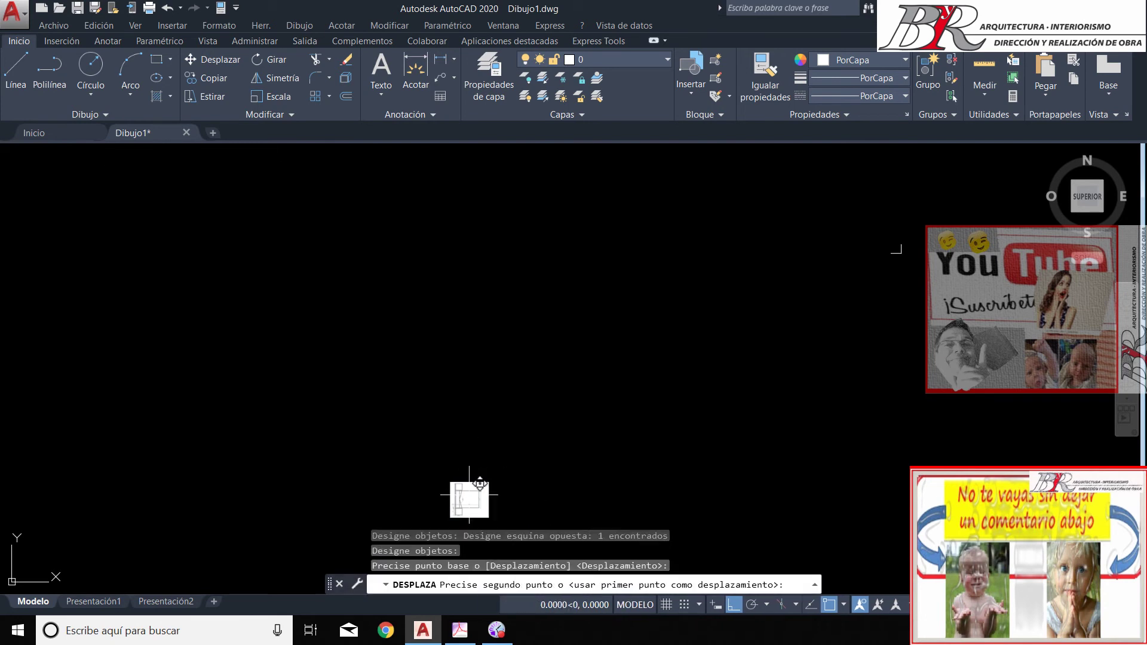
{"action": "key", "text": "F8"}
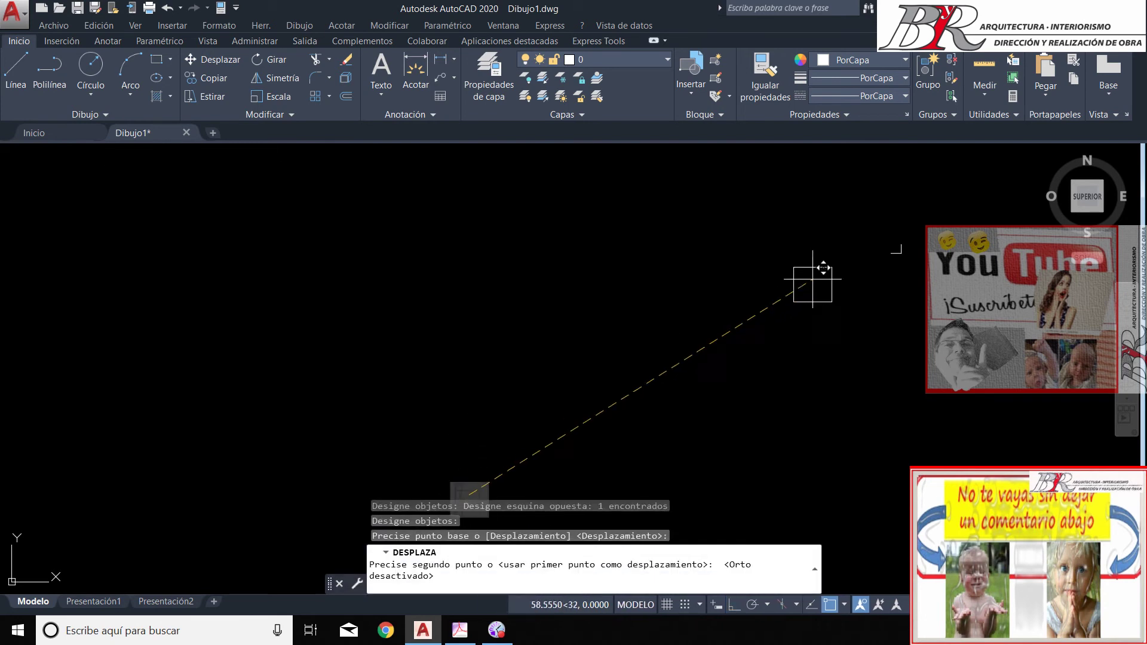
{"action": "left_click", "coordinate": [849, 246]}
{"action": "scroll", "coordinate": [928, 231], "scroll_direction": "up", "scroll_amount": 2}
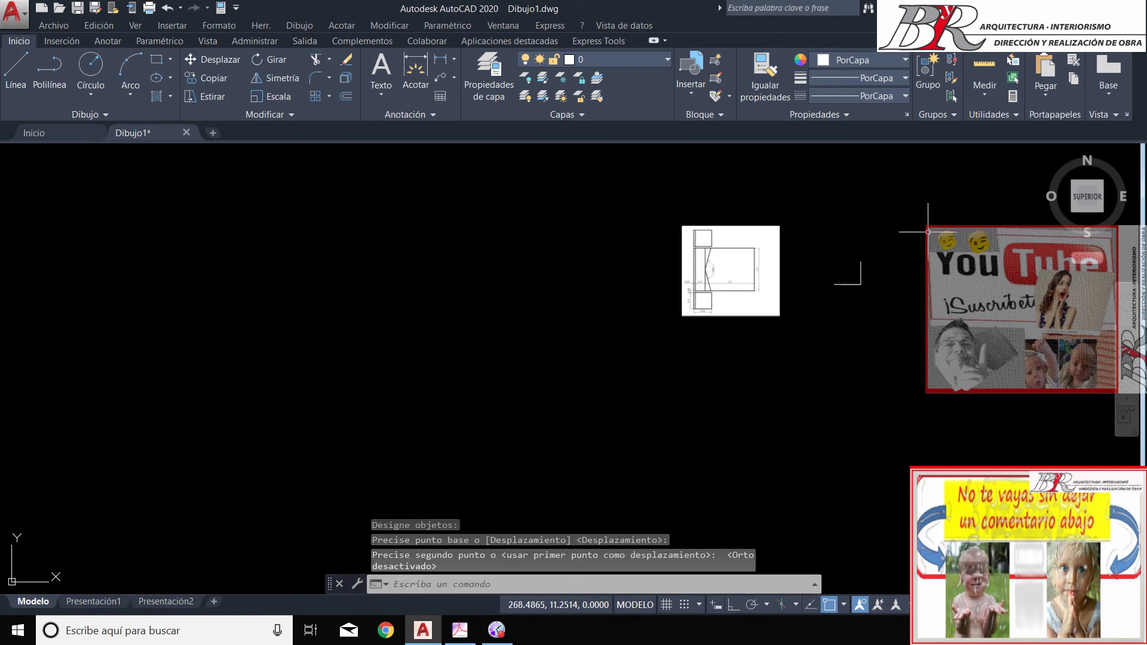
{"action": "scroll", "coordinate": [928, 231], "scroll_direction": "up", "scroll_amount": 3}
{"action": "scroll", "coordinate": [604, 292], "scroll_direction": "up", "scroll_amount": 2}
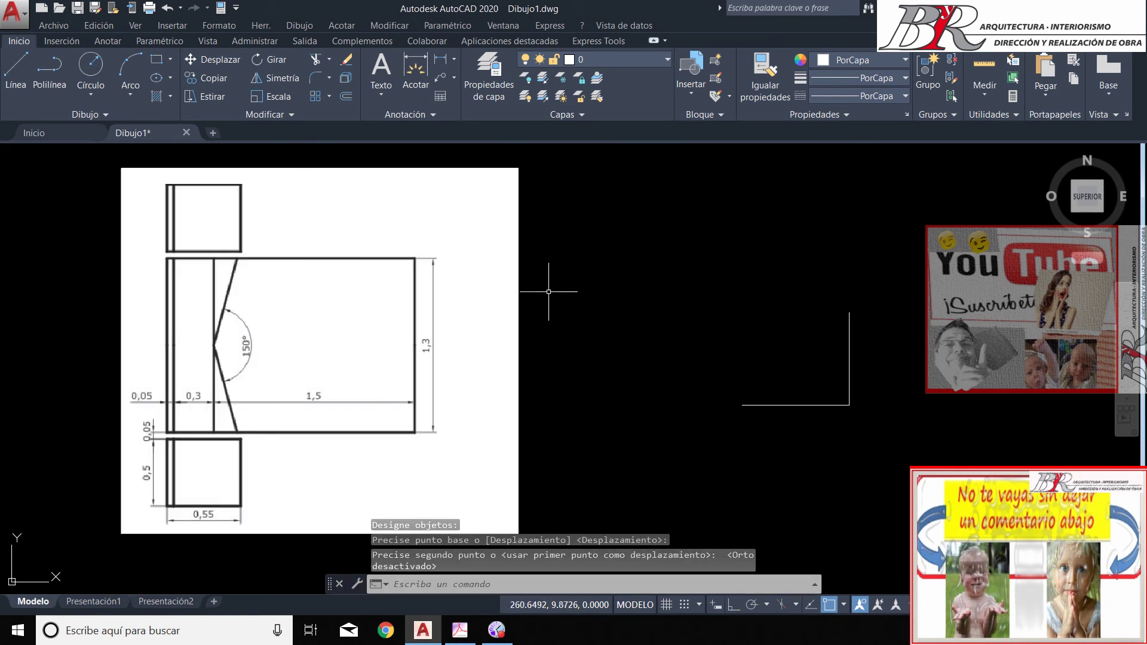
{"action": "scroll", "coordinate": [549, 292], "scroll_direction": "down", "scroll_amount": 2}
{"action": "scroll", "coordinate": [650, 287], "scroll_direction": "up", "scroll_amount": 2}
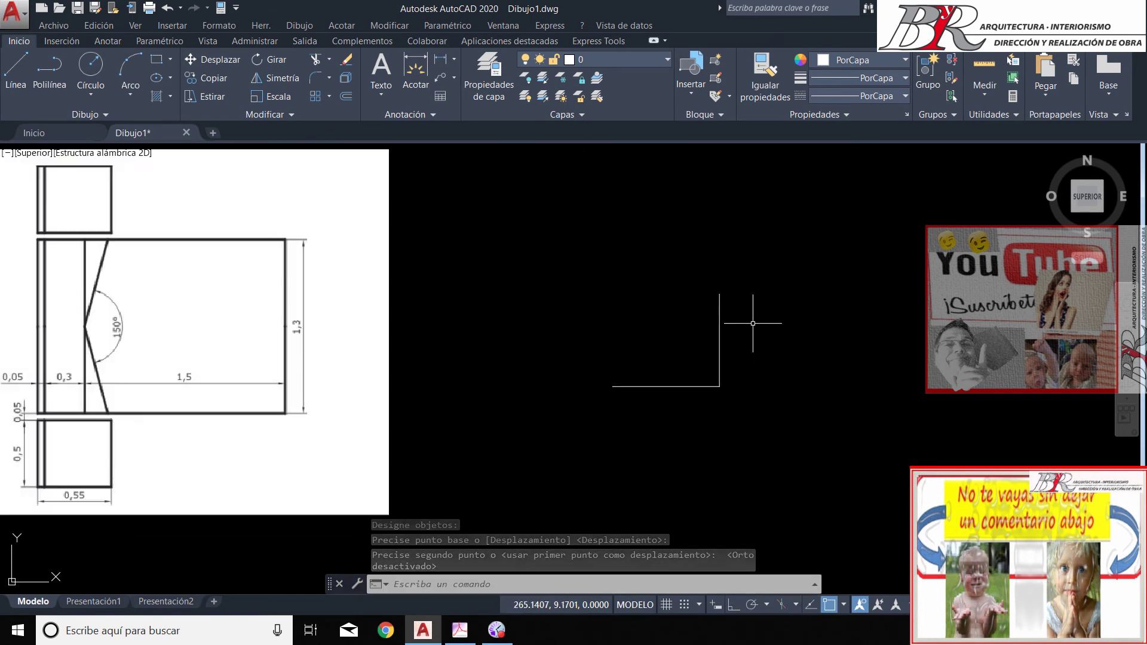
Add the 1.3 left side and the top side from the lower-left corner with Ortho on
{"action": "left_click", "coordinate": [23, 71]}
{"action": "left_click", "coordinate": [613, 386]}
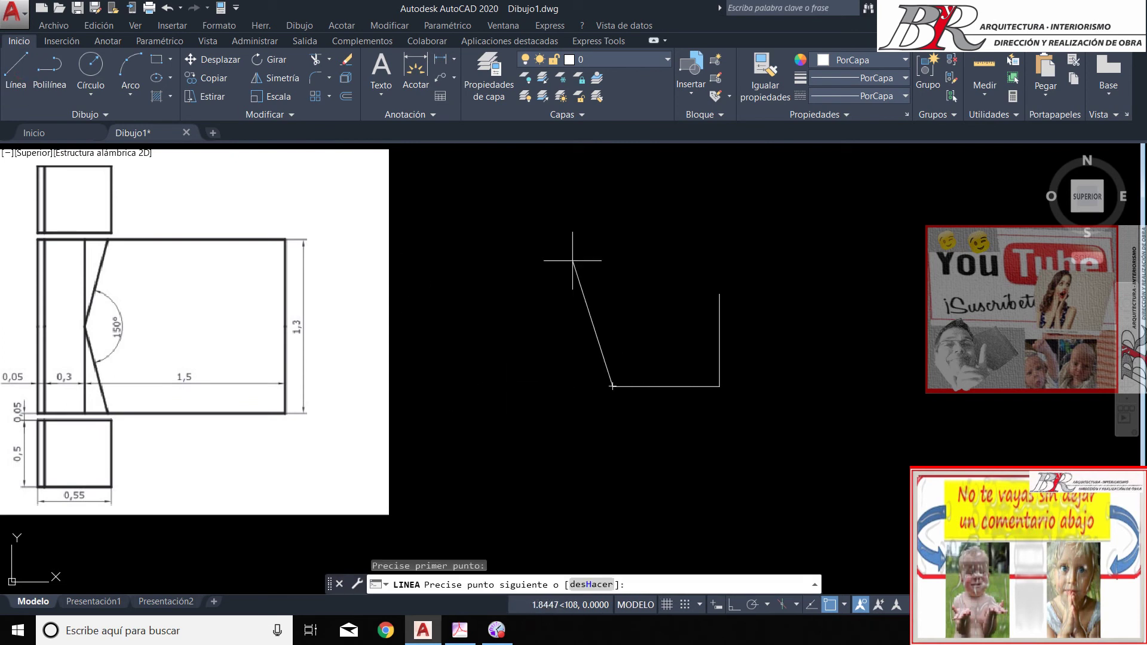
{"action": "key", "text": "F8"}
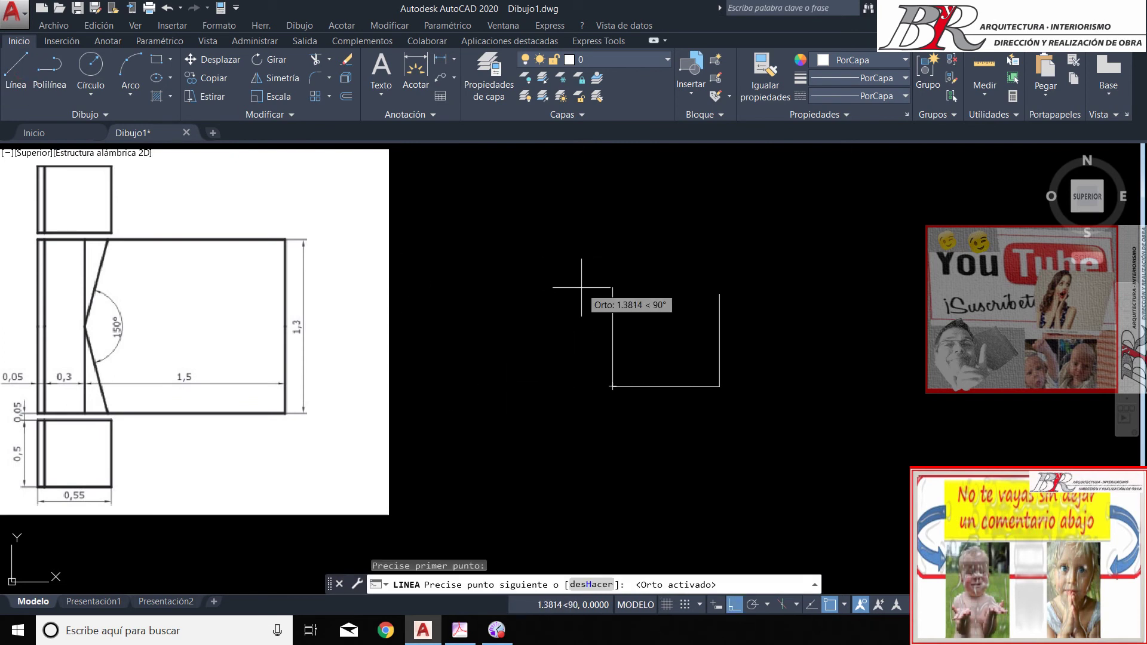
{"action": "type", "text": "1.3"}
{"action": "key", "text": "Return"}
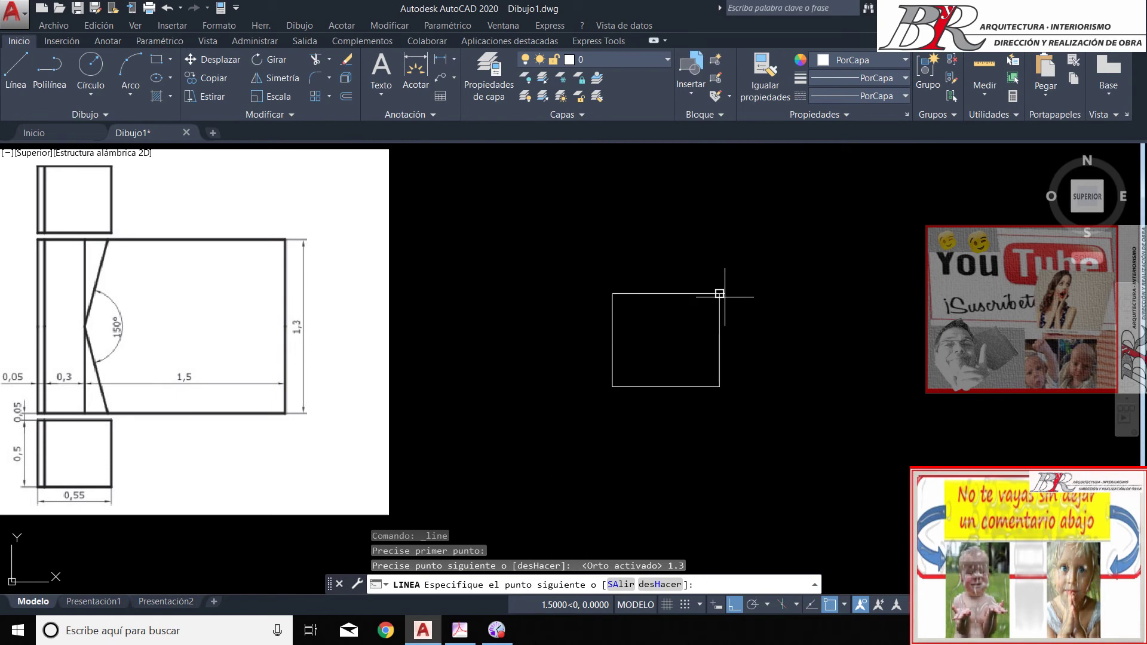
{"action": "left_click", "coordinate": [720, 292]}
{"action": "key", "text": "Return"}
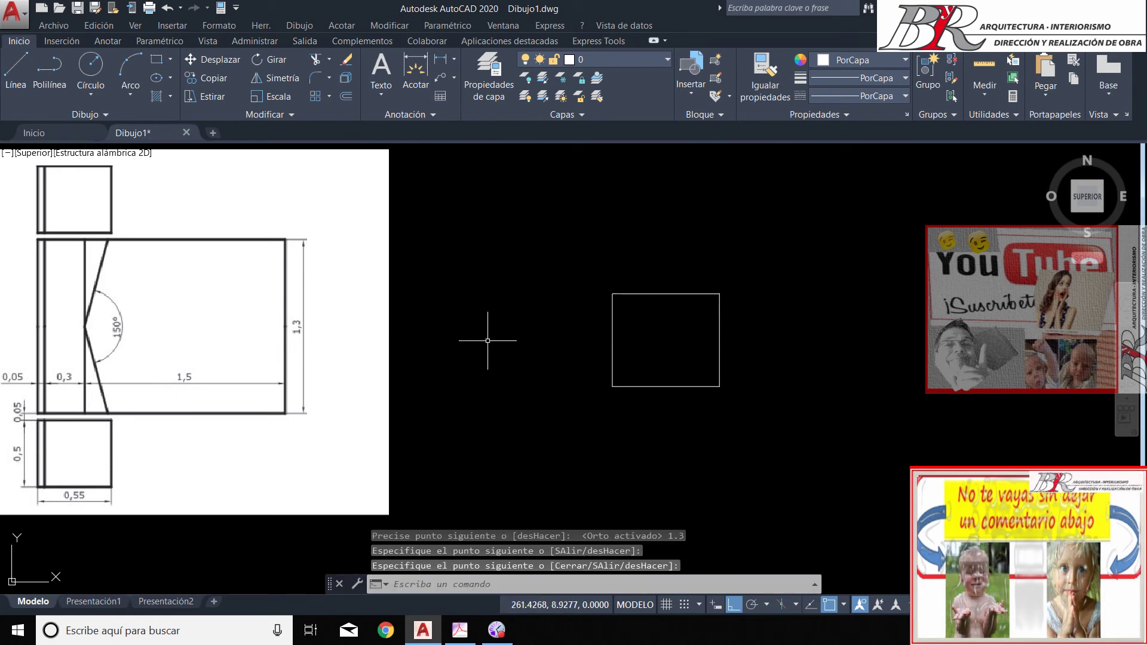
{"action": "key", "text": "Return"}
{"action": "left_click", "coordinate": [470, 368]}
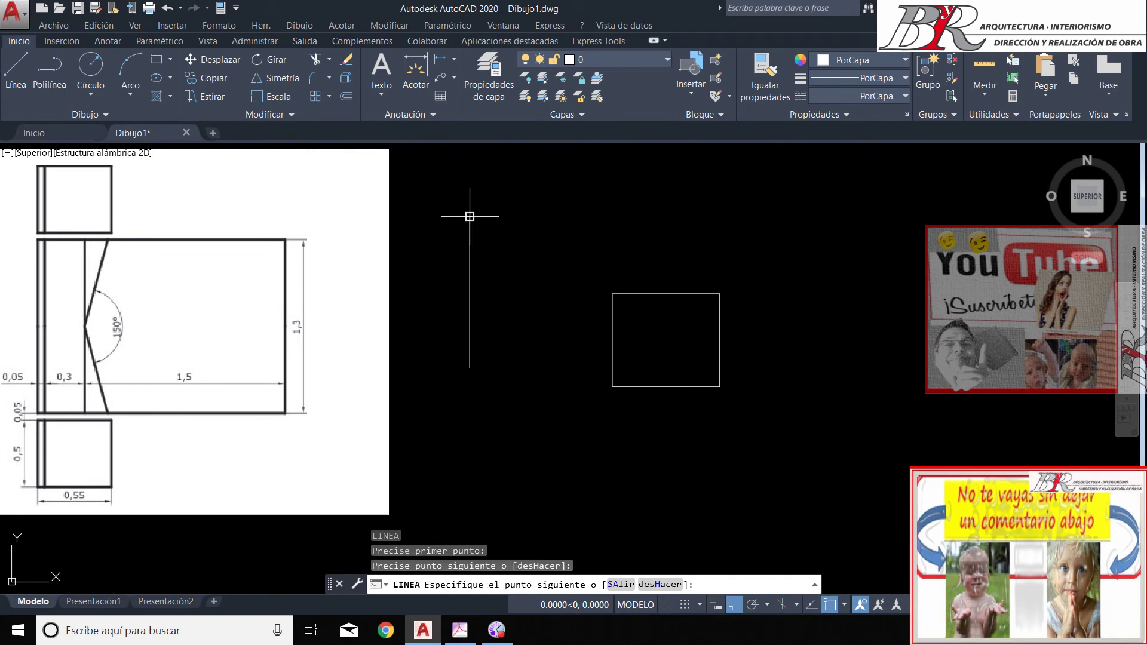
Draw a vertical line left of the rectangle and rotate it 75° about its foot
{"action": "left_click", "coordinate": [470, 216]}
{"action": "key", "text": "Return"}
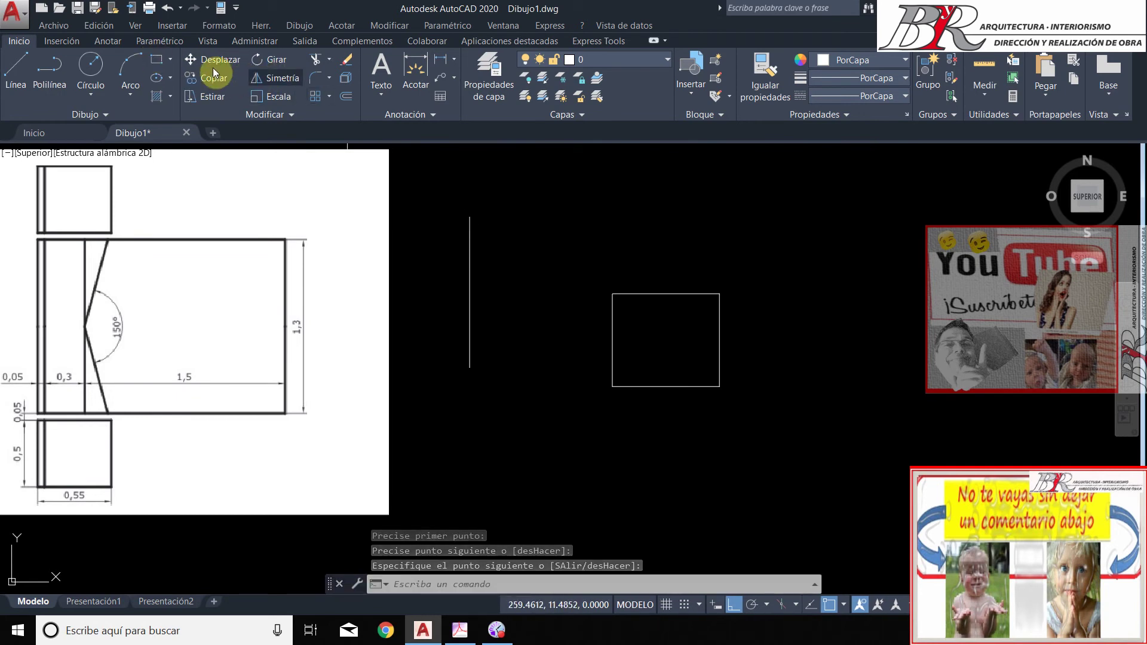
{"action": "left_click", "coordinate": [273, 60]}
{"action": "left_click", "coordinate": [507, 335]}
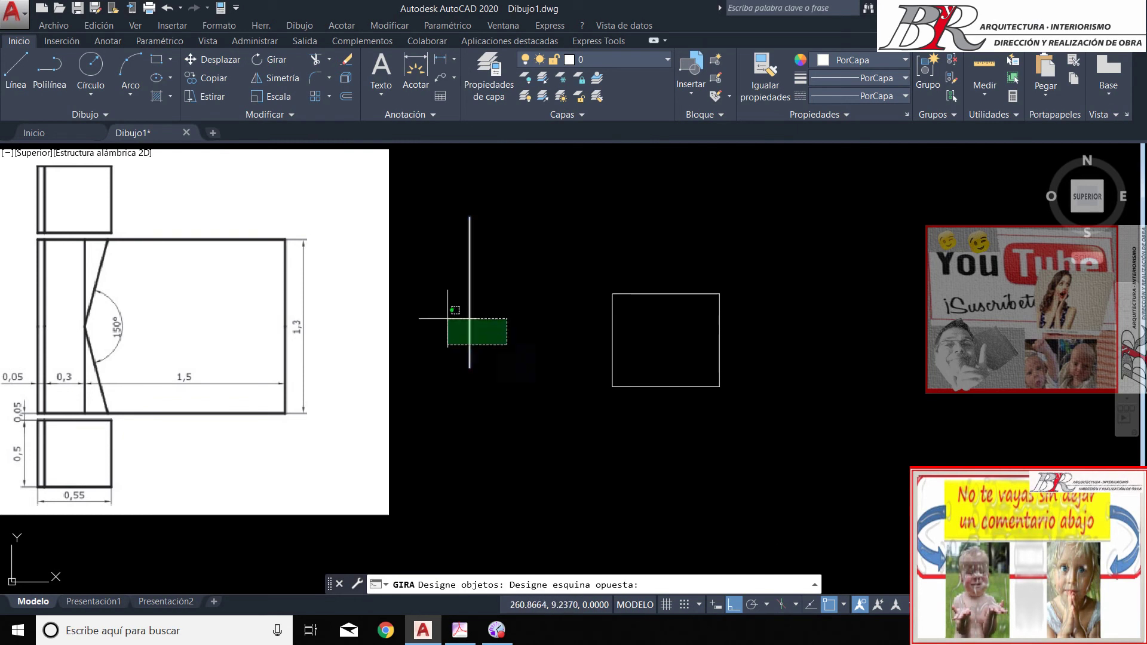
{"action": "left_click", "coordinate": [442, 302]}
{"action": "key", "text": "Return"}
{"action": "left_click", "coordinate": [470, 367]}
{"action": "type", "text": "7"}
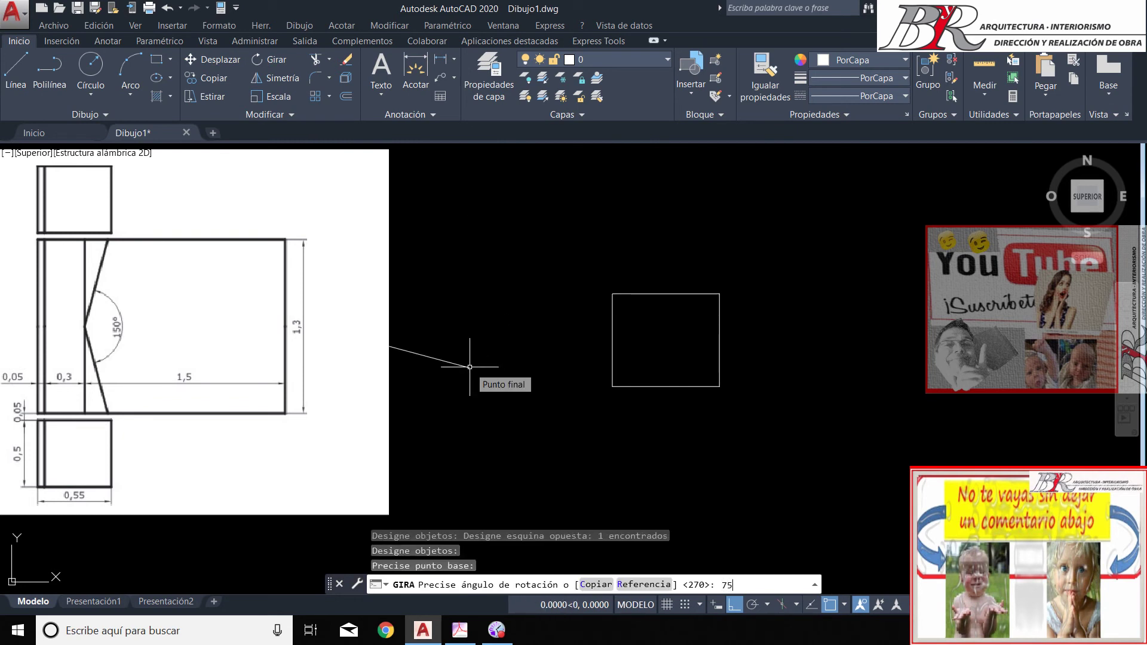
{"action": "key", "text": "Return"}
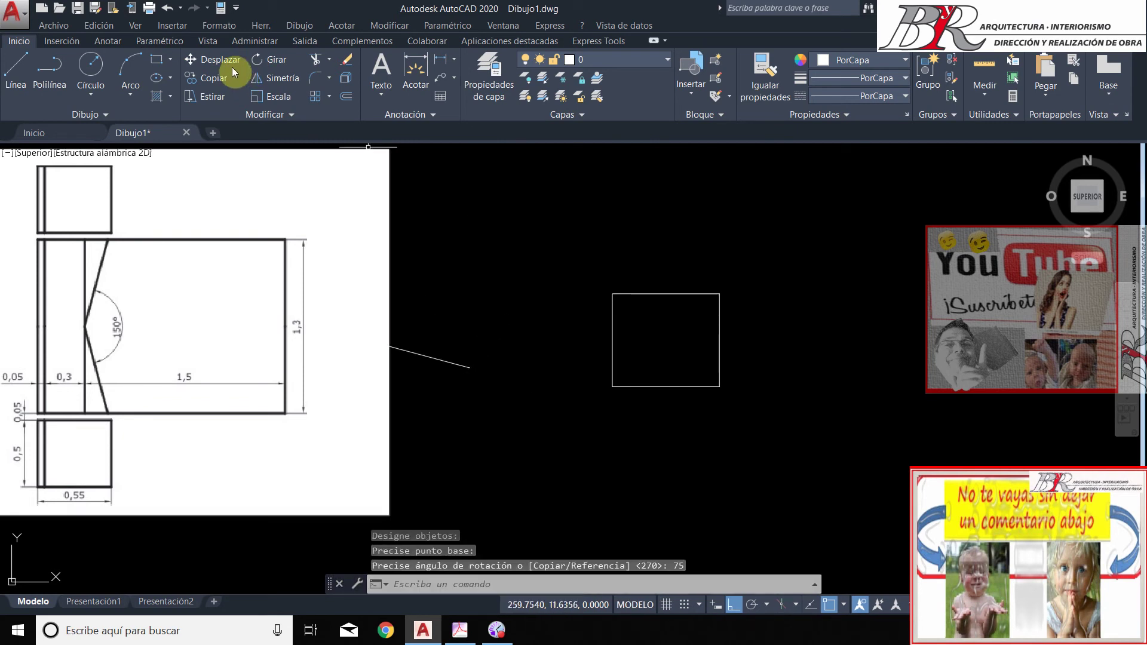
Mirror the rotated line into a V, then mirror the V into an X
{"action": "left_click", "coordinate": [274, 78]}
{"action": "left_click", "coordinate": [504, 320]}
{"action": "left_click", "coordinate": [454, 383]}
{"action": "key", "text": "Return"}
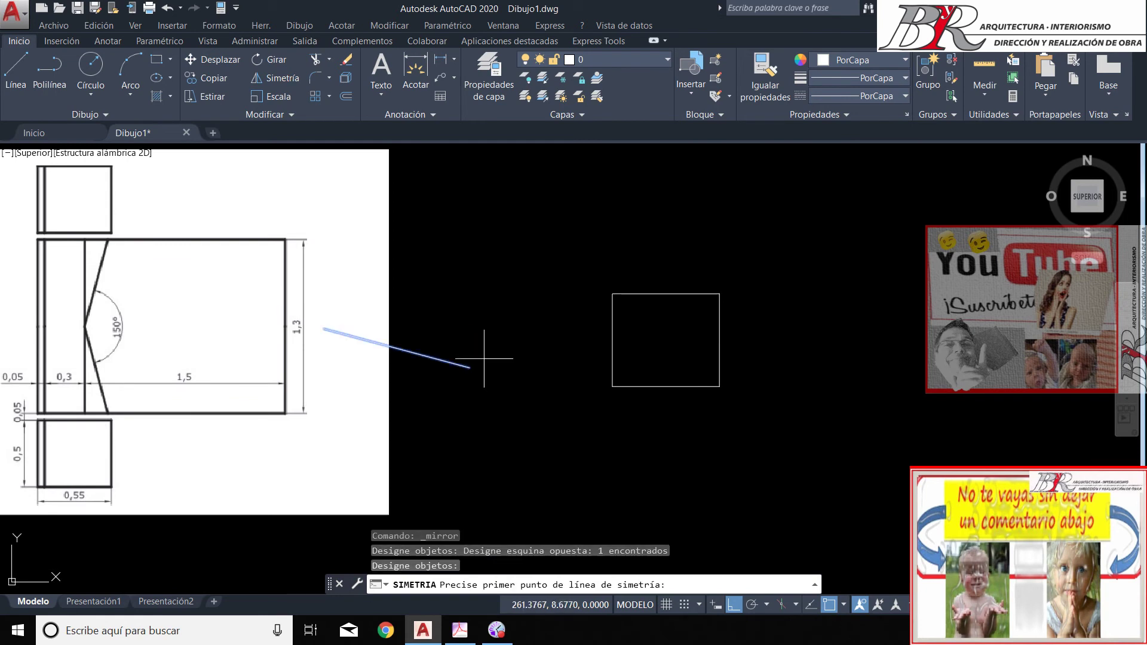
{"action": "left_click", "coordinate": [469, 367]}
{"action": "left_click", "coordinate": [463, 269]}
{"action": "key", "text": "Return"}
{"action": "key", "text": "Return"}
{"action": "left_click", "coordinate": [494, 284]}
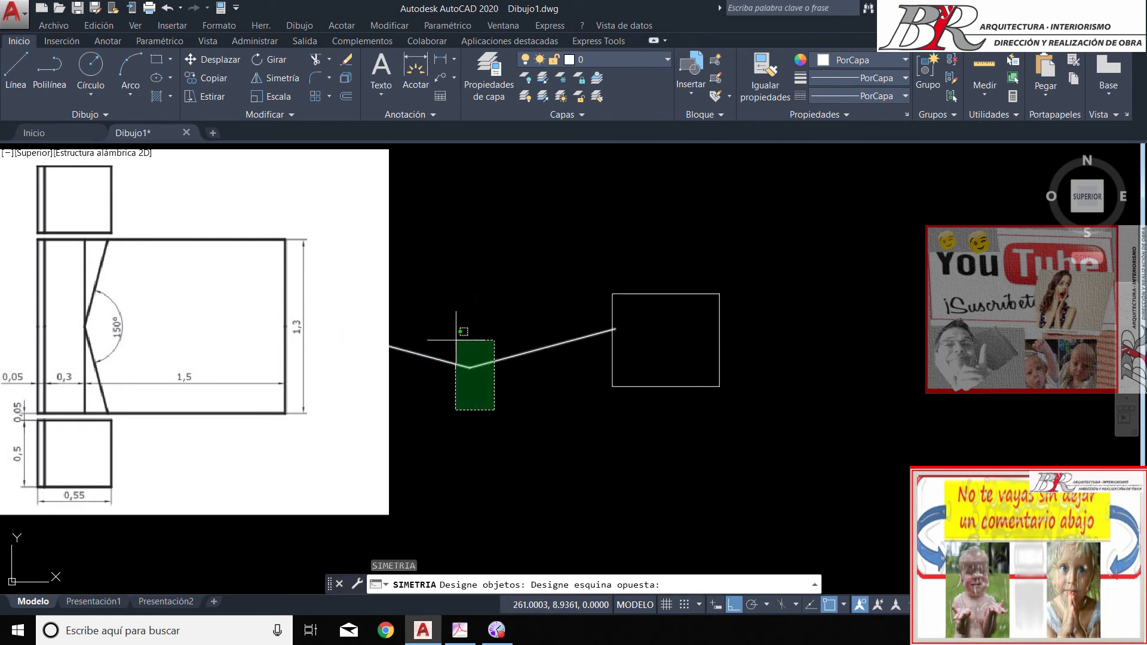
{"action": "left_click", "coordinate": [464, 381]}
{"action": "left_click", "coordinate": [534, 380]}
{"action": "key", "text": "Return"}
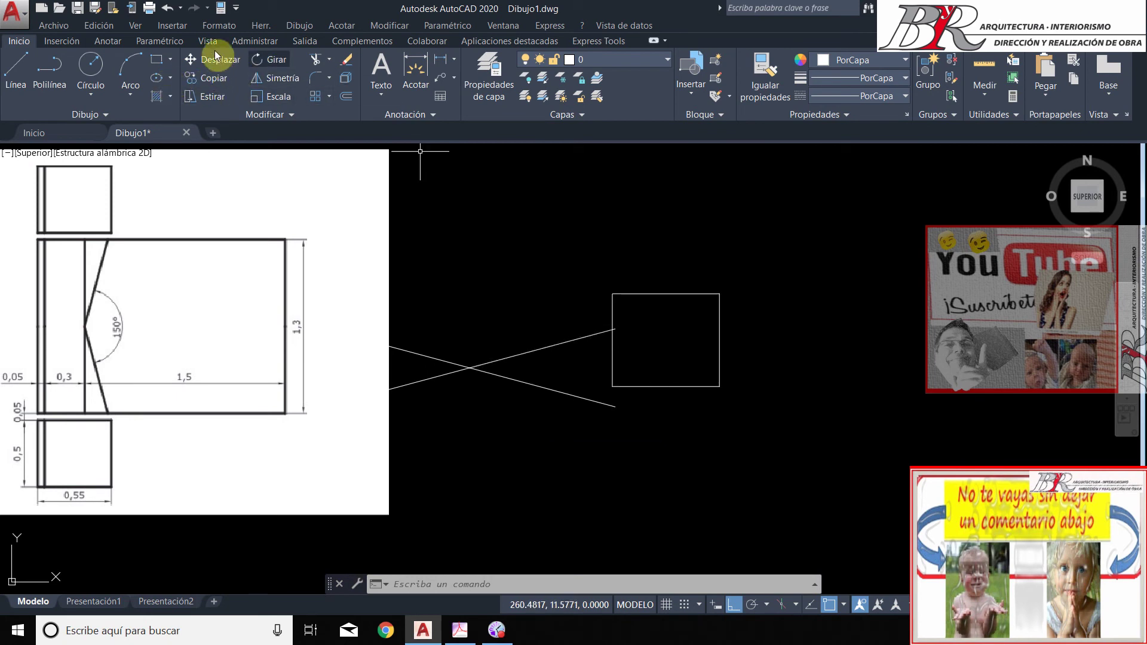
Rotate one sloped line 75° about the intersection so it stands vertical
{"action": "left_click", "coordinate": [270, 60]}
{"action": "left_click", "coordinate": [549, 363]}
{"action": "left_click", "coordinate": [489, 350]}
{"action": "key", "text": "Return"}
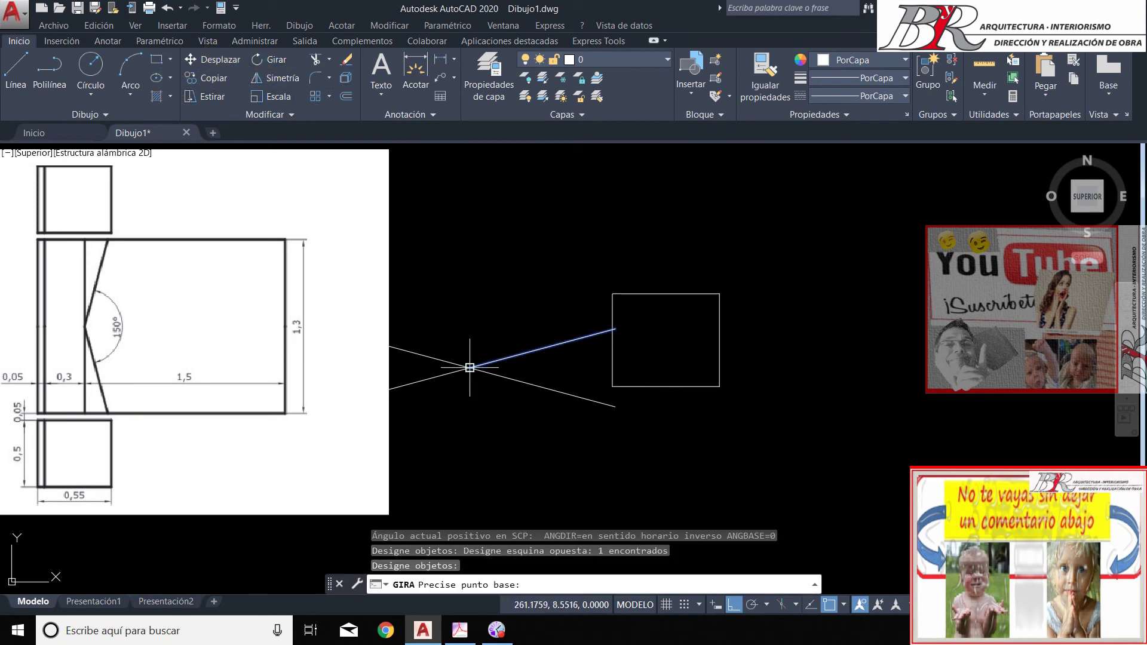
{"action": "left_click", "coordinate": [469, 367]}
{"action": "type", "text": "5"}
{"action": "key", "text": "Return"}
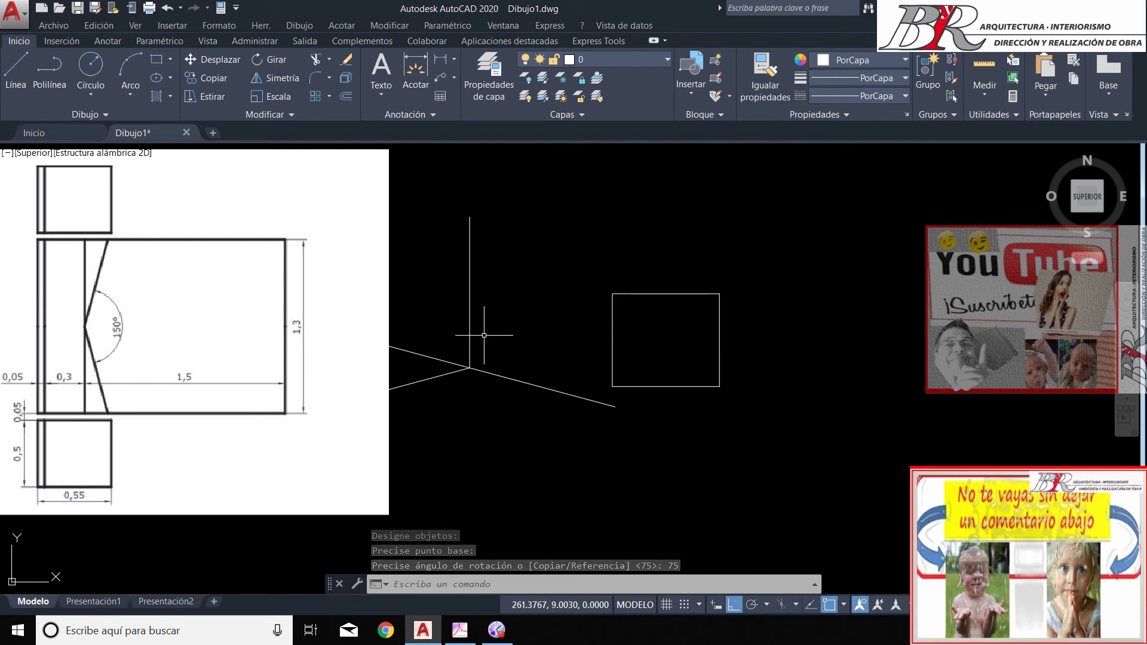
Rotate the vertical line 25° and erase the three extra crossing lines
{"action": "key", "text": "Return"}
{"action": "left_click", "coordinate": [484, 335]}
{"action": "left_click", "coordinate": [467, 316]}
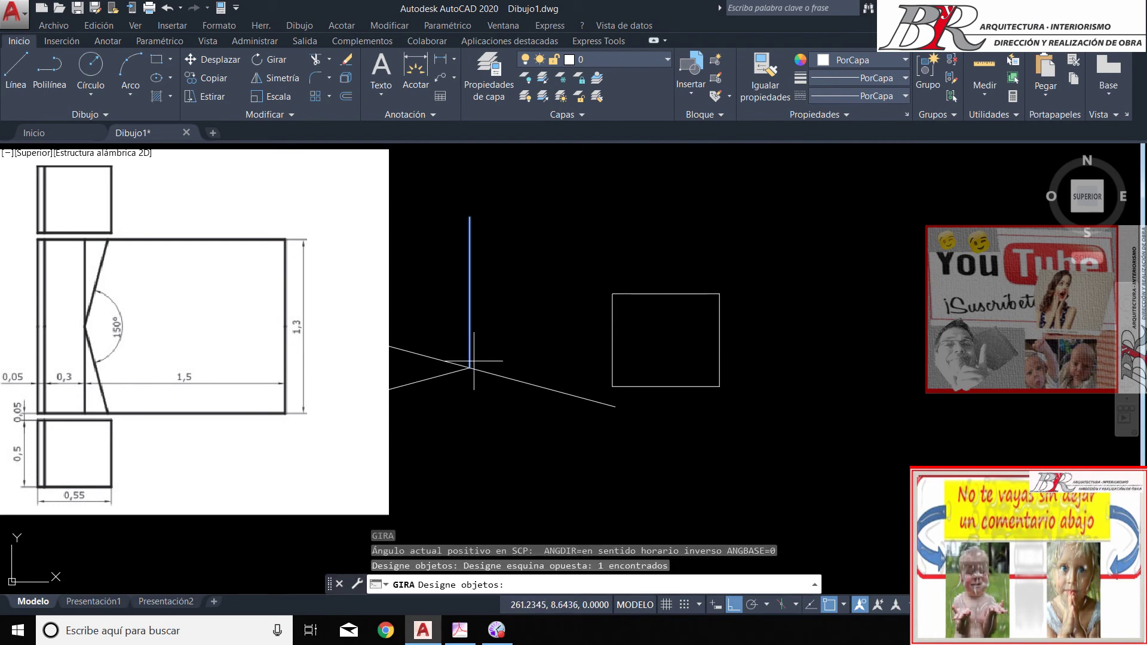
{"action": "key", "text": "Return"}
{"action": "left_click", "coordinate": [470, 368]}
{"action": "type", "text": "25"}
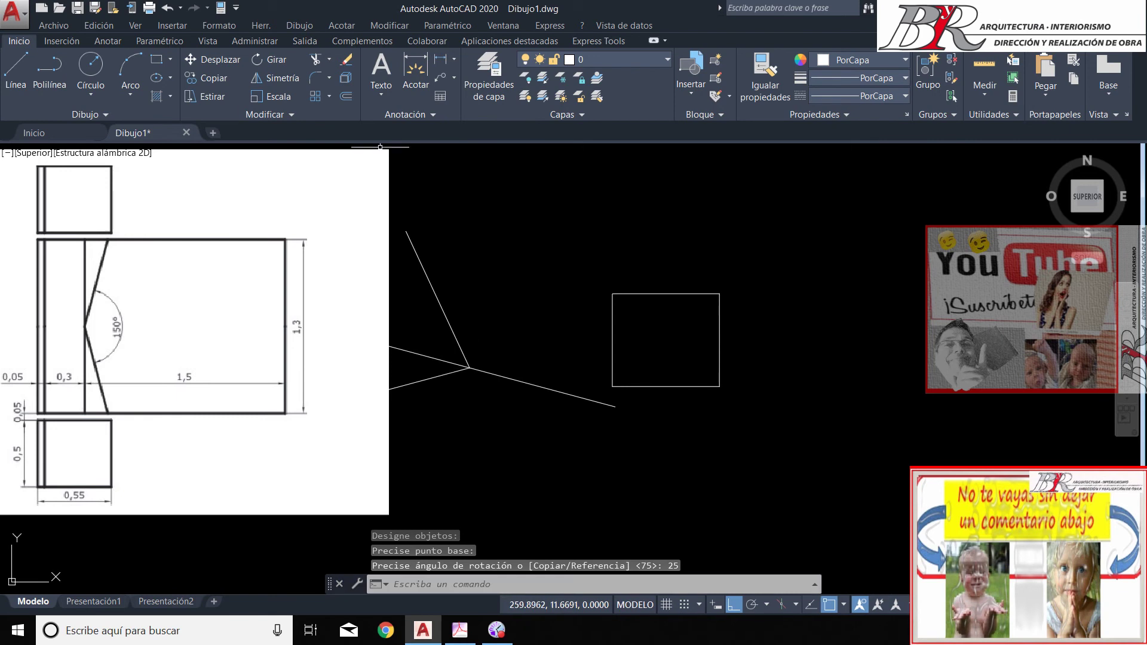
{"action": "left_click", "coordinate": [507, 378]}
{"action": "left_click", "coordinate": [441, 383]}
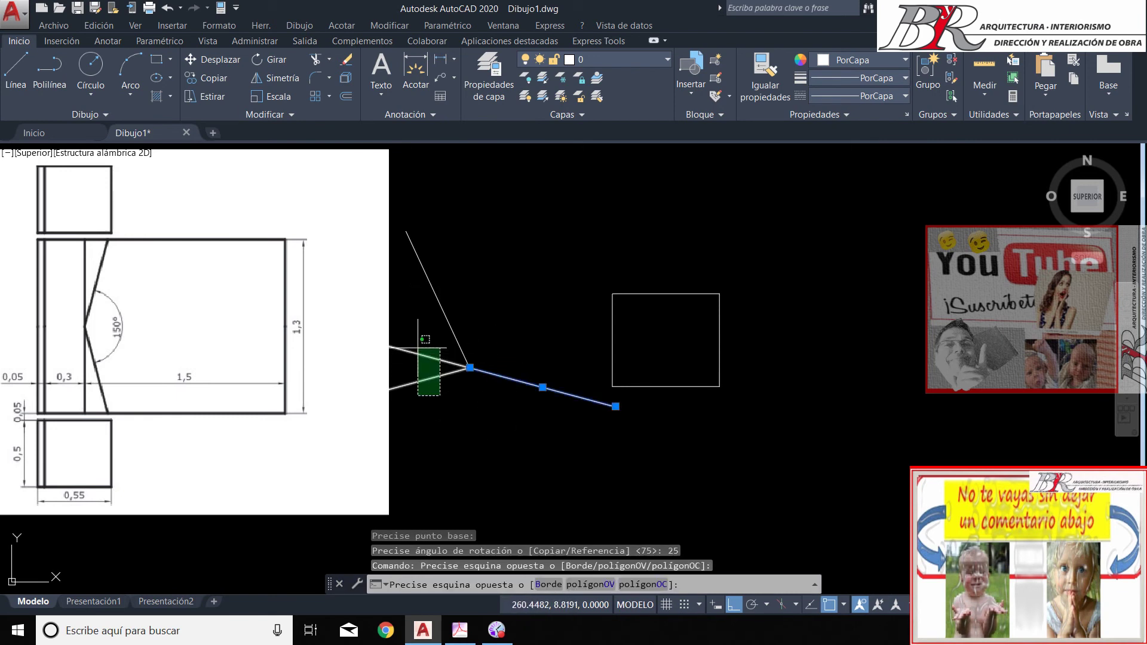
{"action": "left_click", "coordinate": [419, 323]}
{"action": "key", "text": "Delete"}
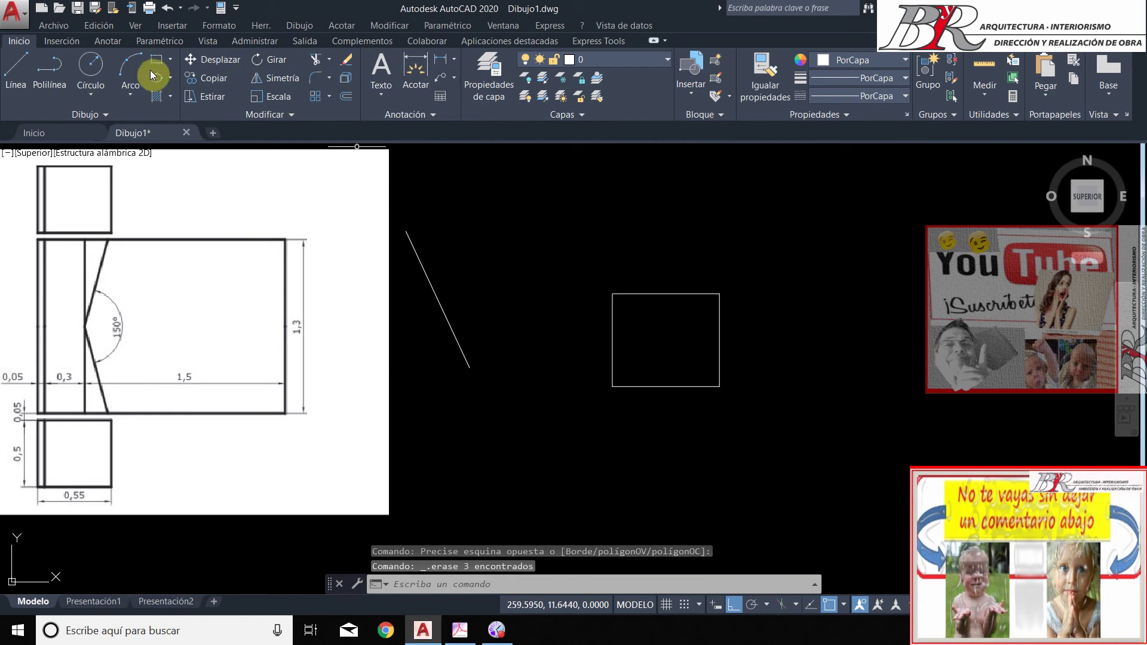
Mirror the slanted line about a vertical axis through its foot, keeping the original
{"action": "left_click", "coordinate": [281, 78]}
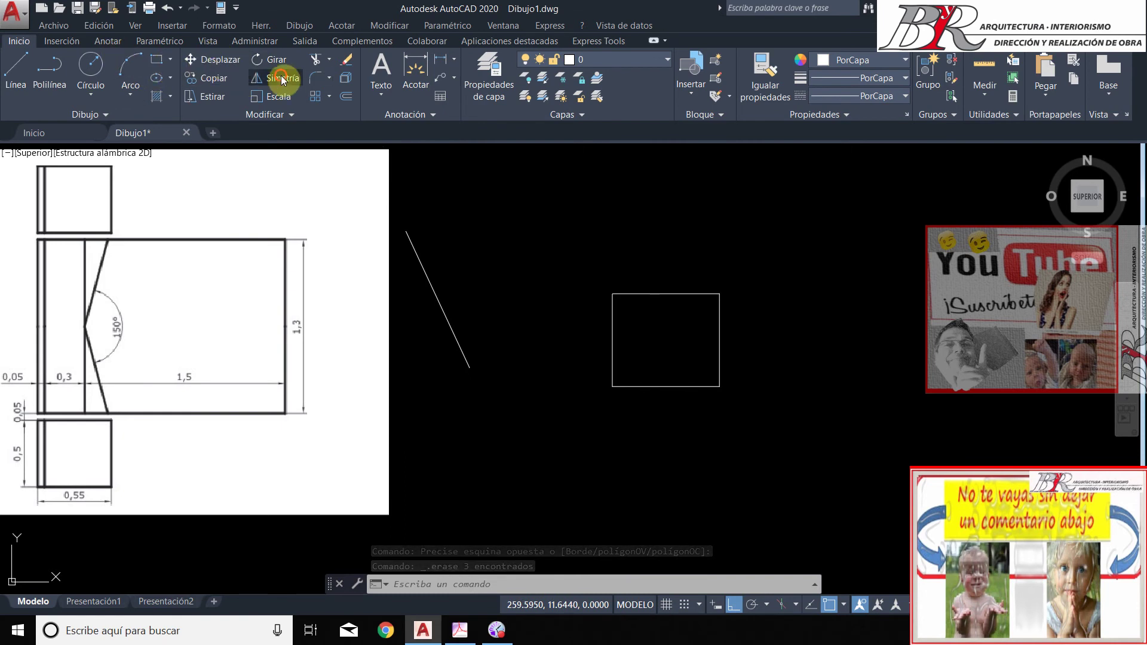
{"action": "left_click", "coordinate": [439, 299]}
{"action": "key", "text": "Return"}
{"action": "left_click", "coordinate": [470, 367]}
{"action": "left_click", "coordinate": [474, 270]}
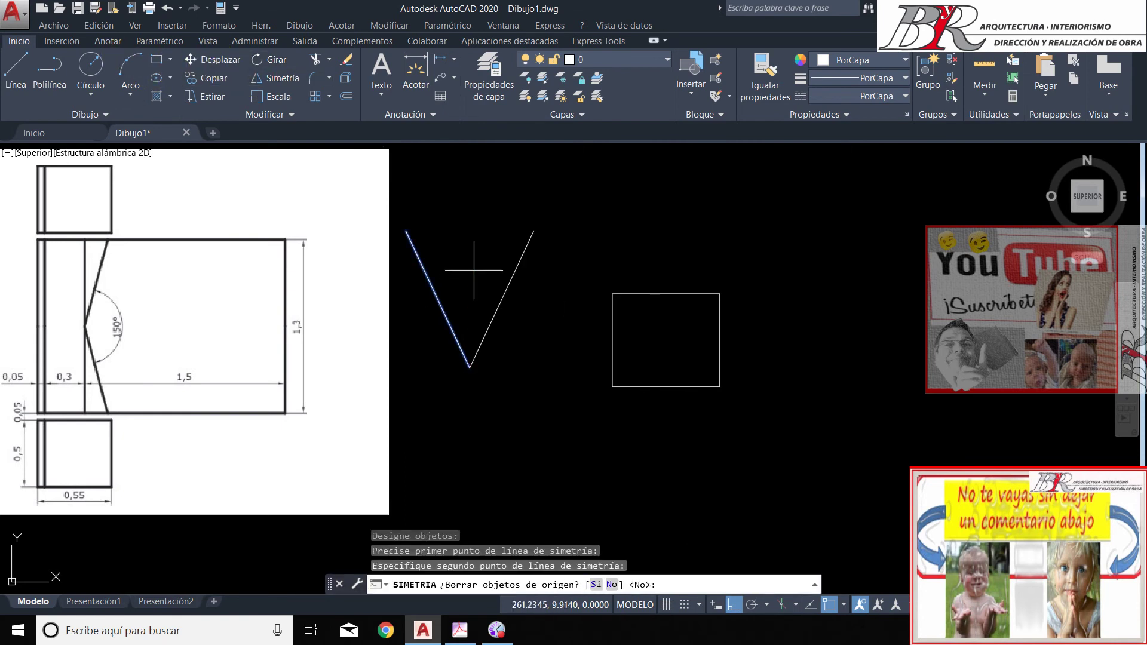
{"action": "key", "text": "Return"}
{"action": "key", "text": "Return"}
{"action": "left_click", "coordinate": [512, 383]}
{"action": "left_click", "coordinate": [469, 344]}
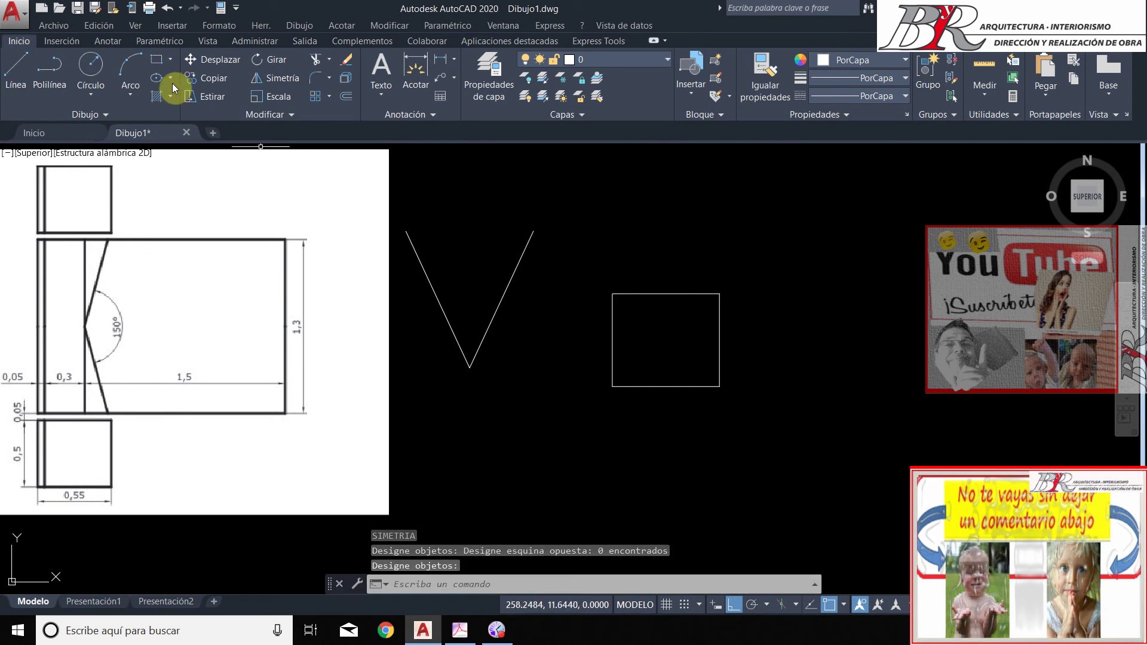
Move the right slanted line to the midpoint of the rectangle's left edge
{"action": "left_click", "coordinate": [212, 60]}
{"action": "left_click", "coordinate": [526, 311]}
{"action": "left_click", "coordinate": [478, 281]}
{"action": "key", "text": "Return"}
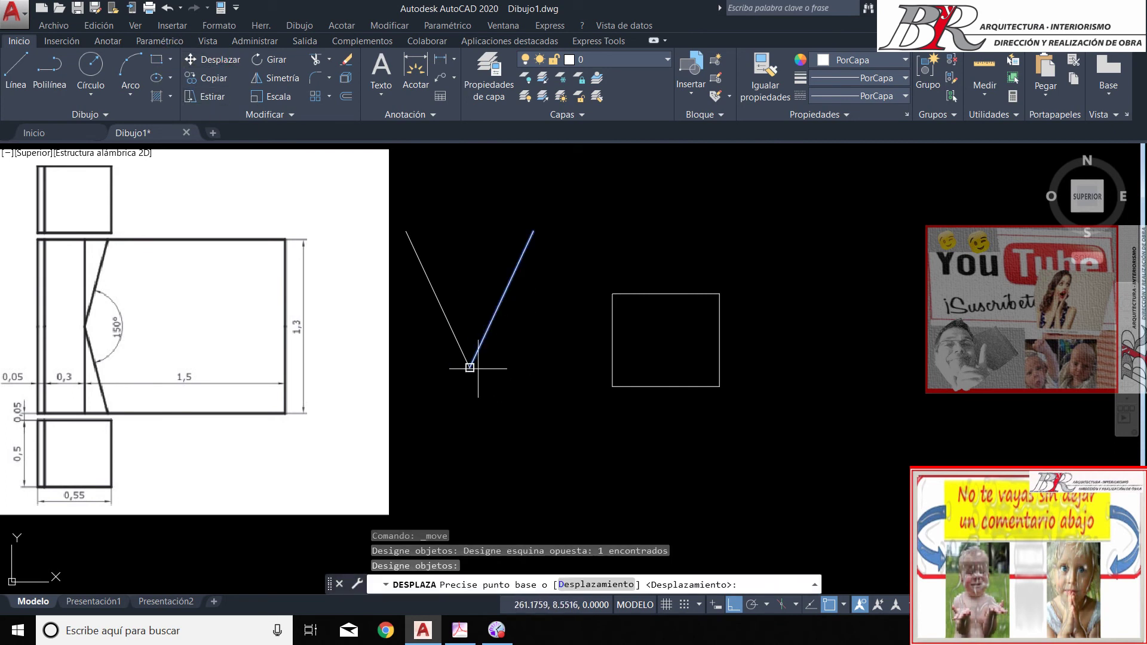
{"action": "left_click", "coordinate": [469, 367]}
{"action": "left_click", "coordinate": [612, 341]}
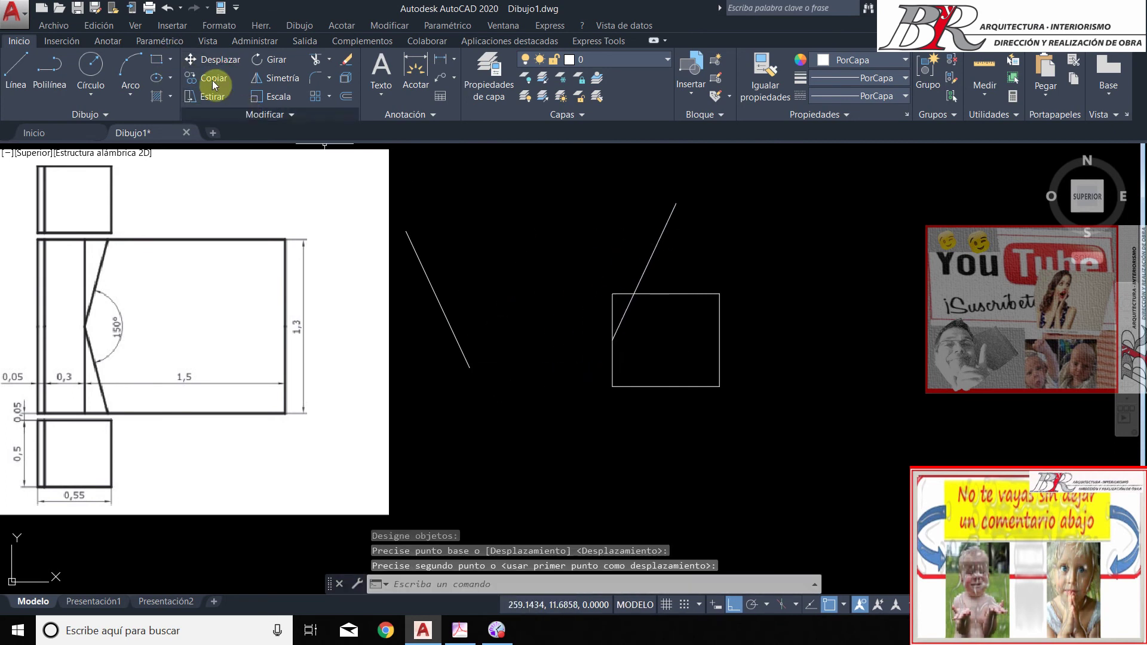
Mirror the moved line about a horizontal axis, keeping the original, to form the V
{"action": "left_click", "coordinate": [275, 78]}
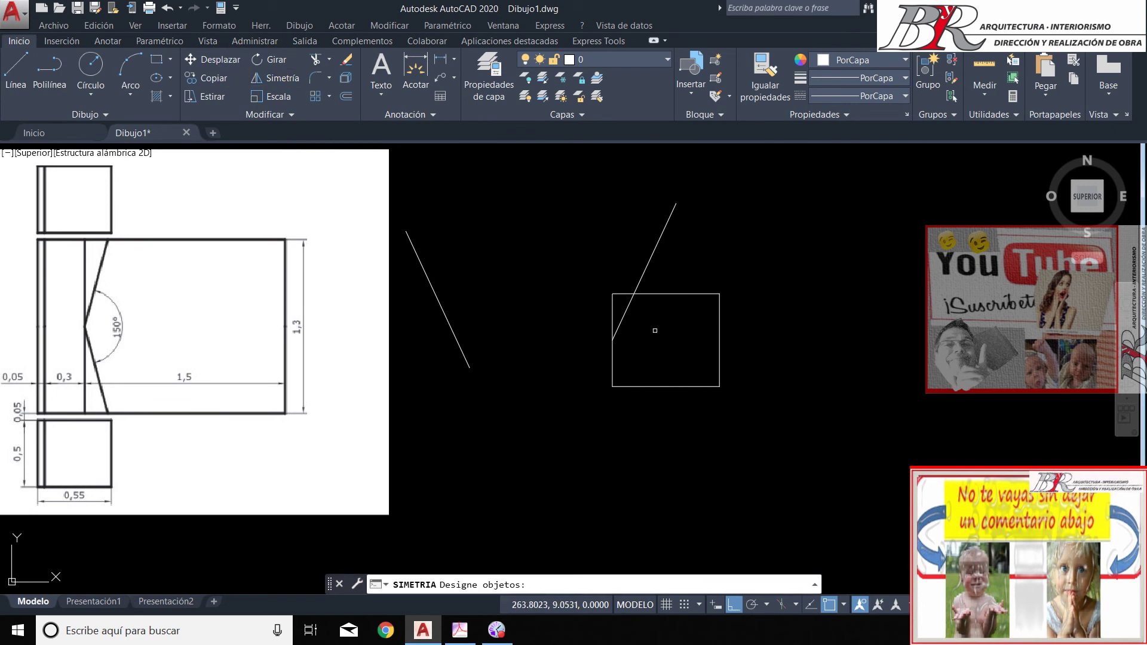
{"action": "left_click", "coordinate": [624, 314]}
{"action": "key", "text": "Return"}
{"action": "left_click", "coordinate": [613, 341]}
{"action": "left_click", "coordinate": [825, 350]}
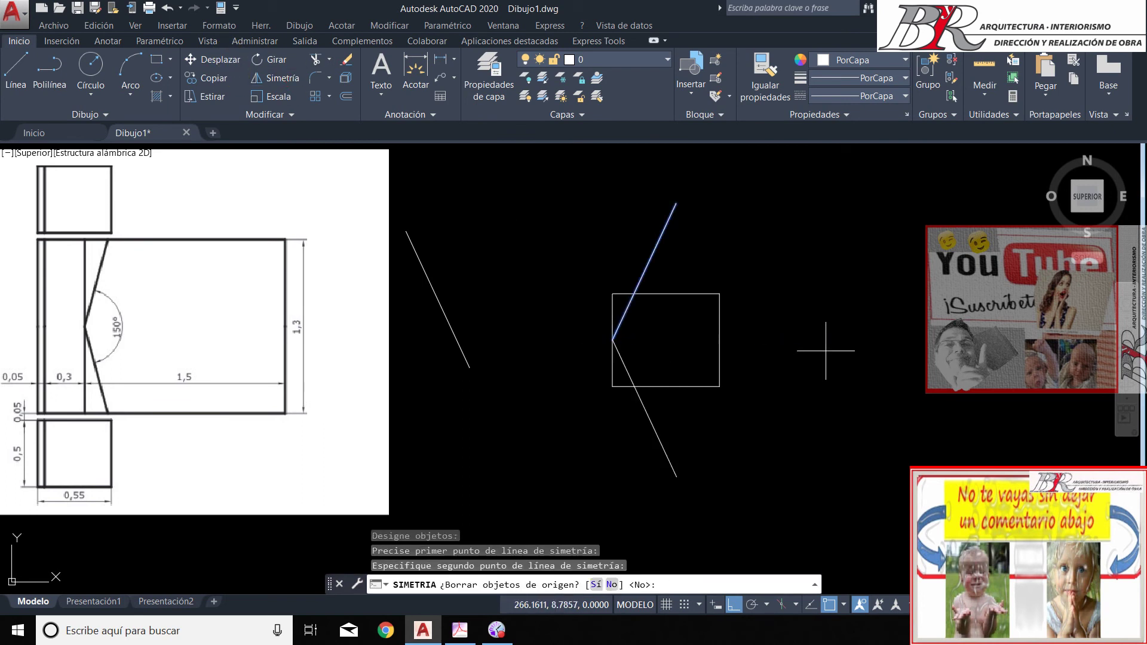
{"action": "key", "text": "Return"}
Trim the notch lines outside the rectangle and erase the leftover slanted line
{"action": "left_click", "coordinate": [315, 59]}
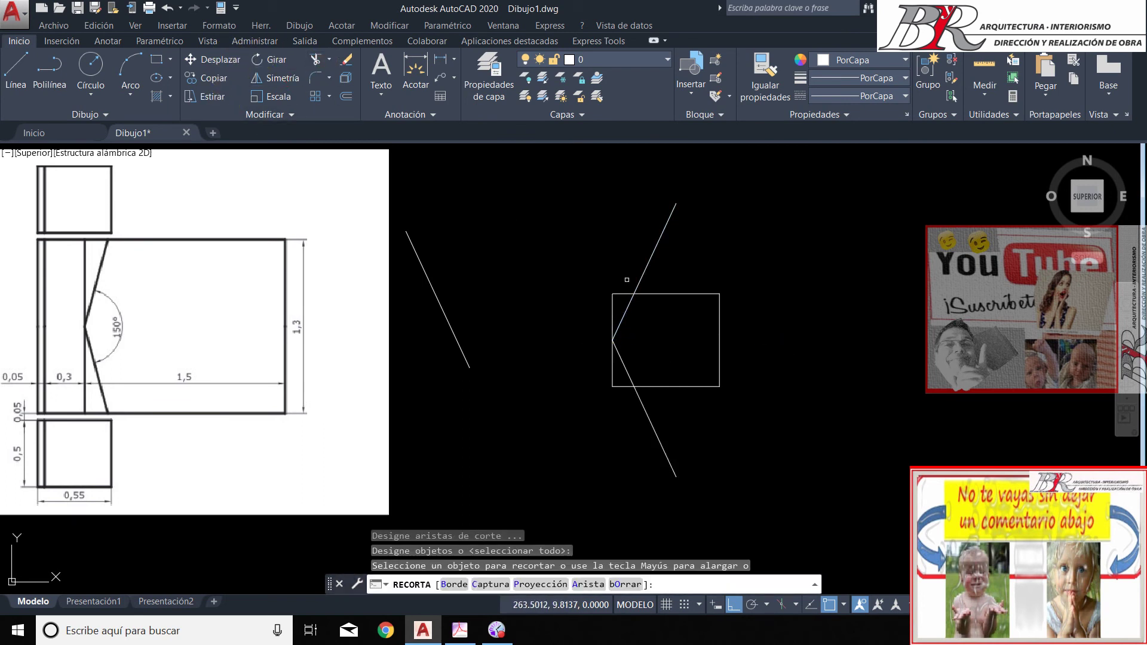
{"action": "left_click", "coordinate": [651, 256]}
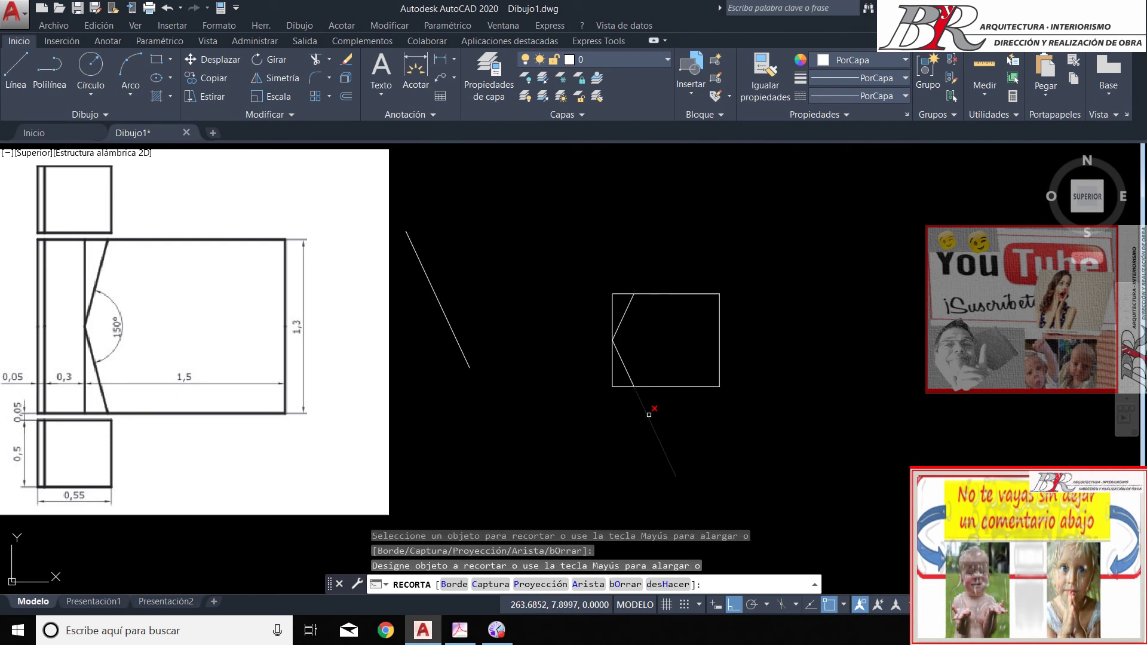
{"action": "left_click", "coordinate": [650, 414]}
{"action": "key", "text": "Return"}
{"action": "key", "text": "Return"}
{"action": "key", "text": "Return"}
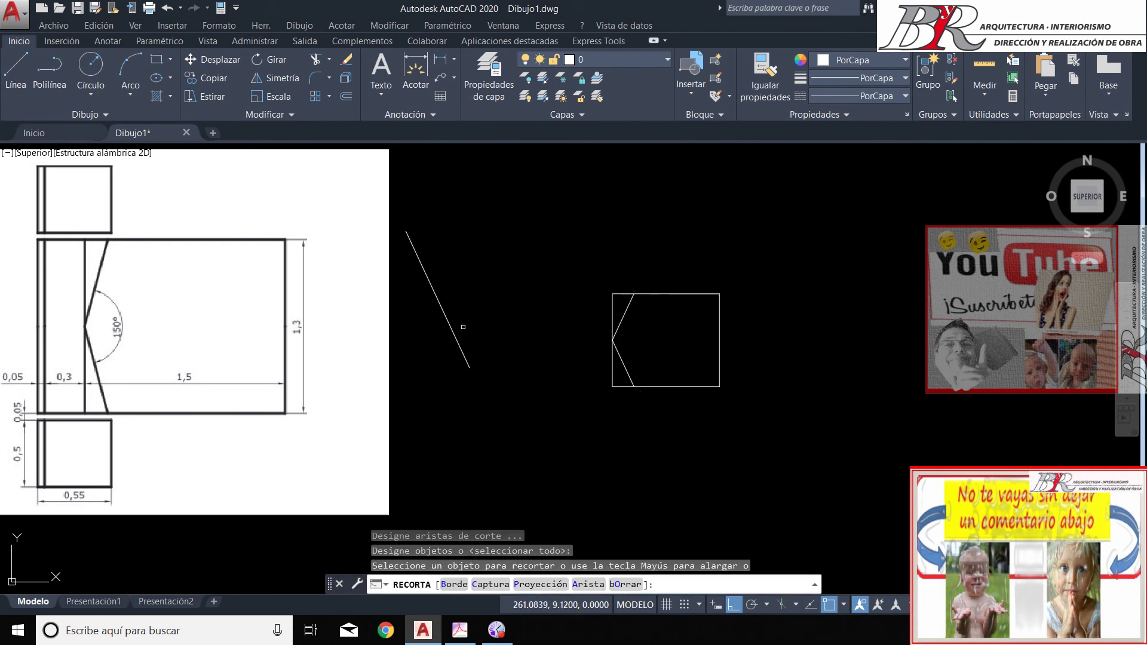
{"action": "key", "text": "Escape"}
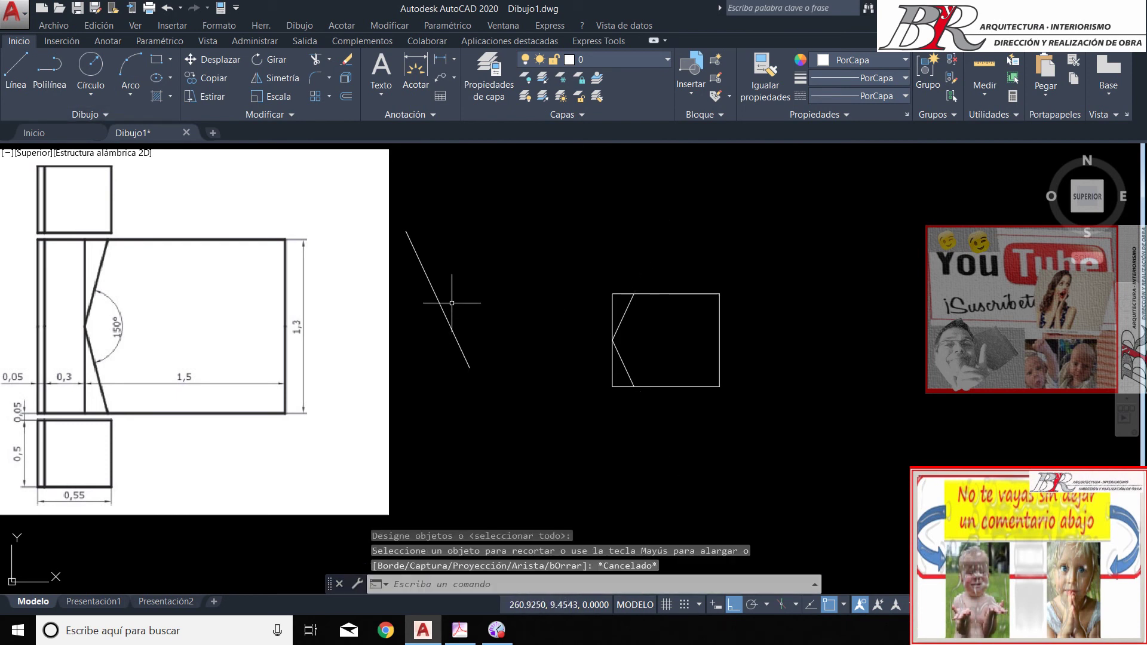
{"action": "left_click", "coordinate": [459, 318]}
{"action": "key", "text": "Delete"}
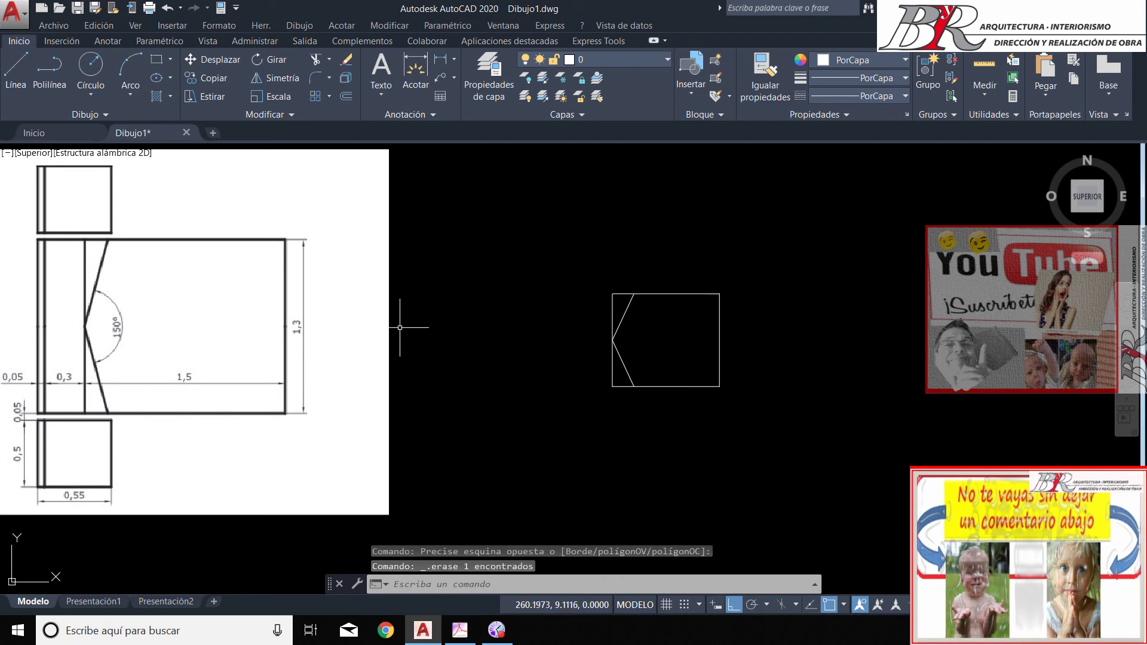
Draw a line from the bottom-left corner 0.3 left, then 1.3 up
{"action": "left_click", "coordinate": [22, 61]}
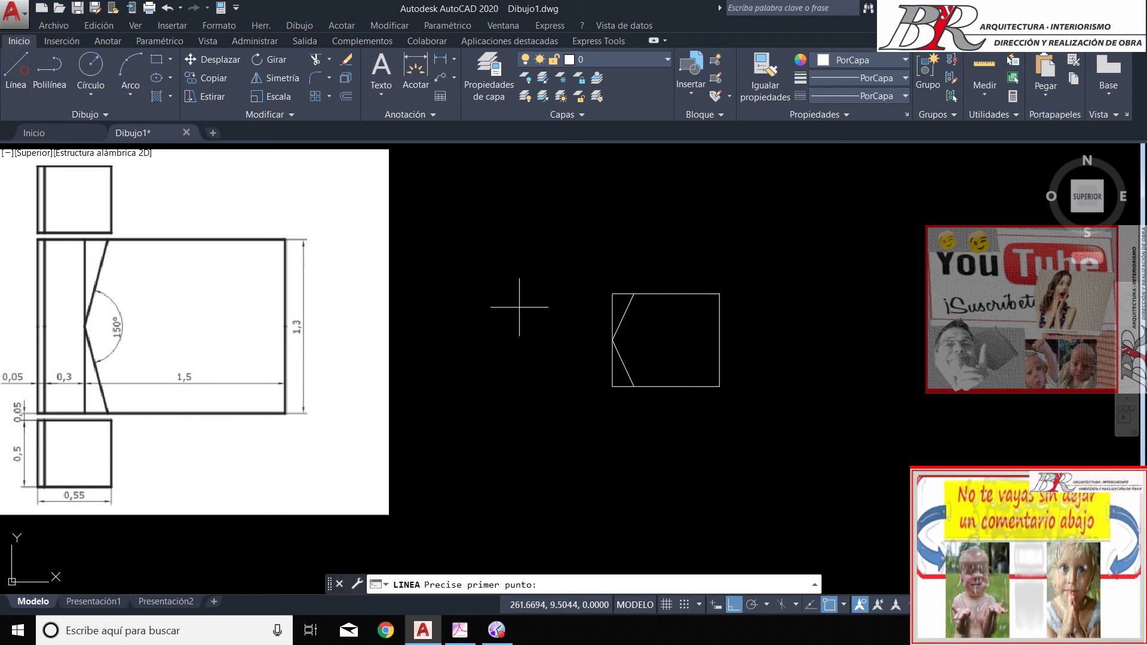
{"action": "left_click", "coordinate": [612, 386]}
{"action": "type", "text": ".3"}
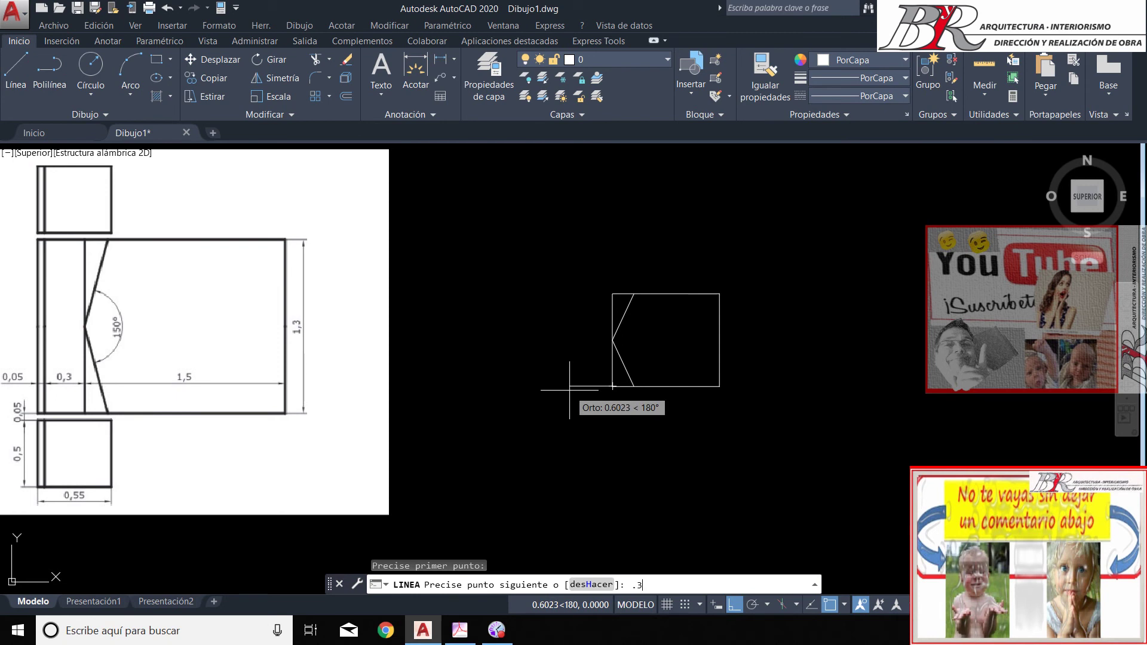
{"action": "key", "text": "Return"}
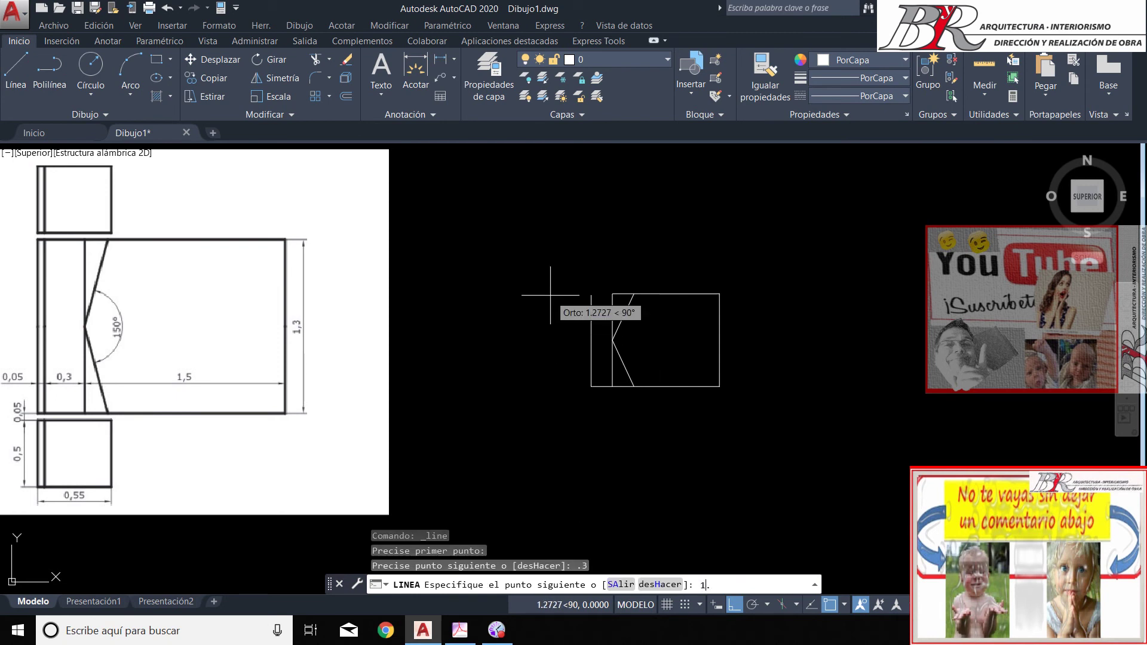
{"action": "type", "text": ".3"}
{"action": "key", "text": "Return"}
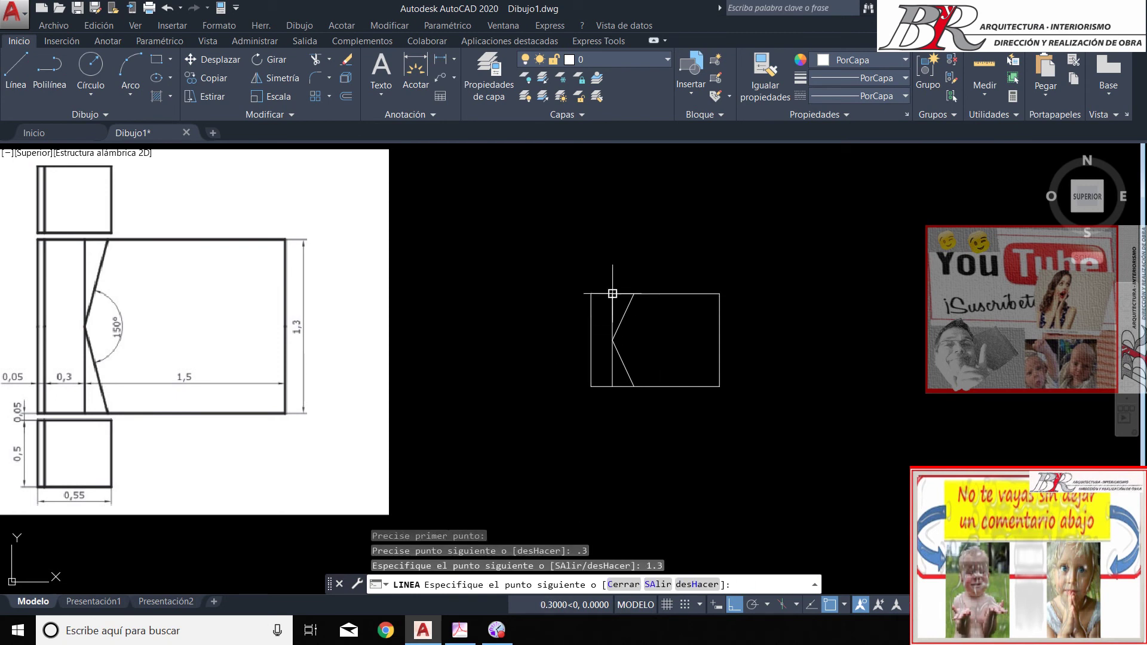
{"action": "key", "text": "Return"}
{"action": "key", "text": "Return"}
Draw a second line 0.05 further left, then 1.3 up
{"action": "left_click", "coordinate": [590, 386]}
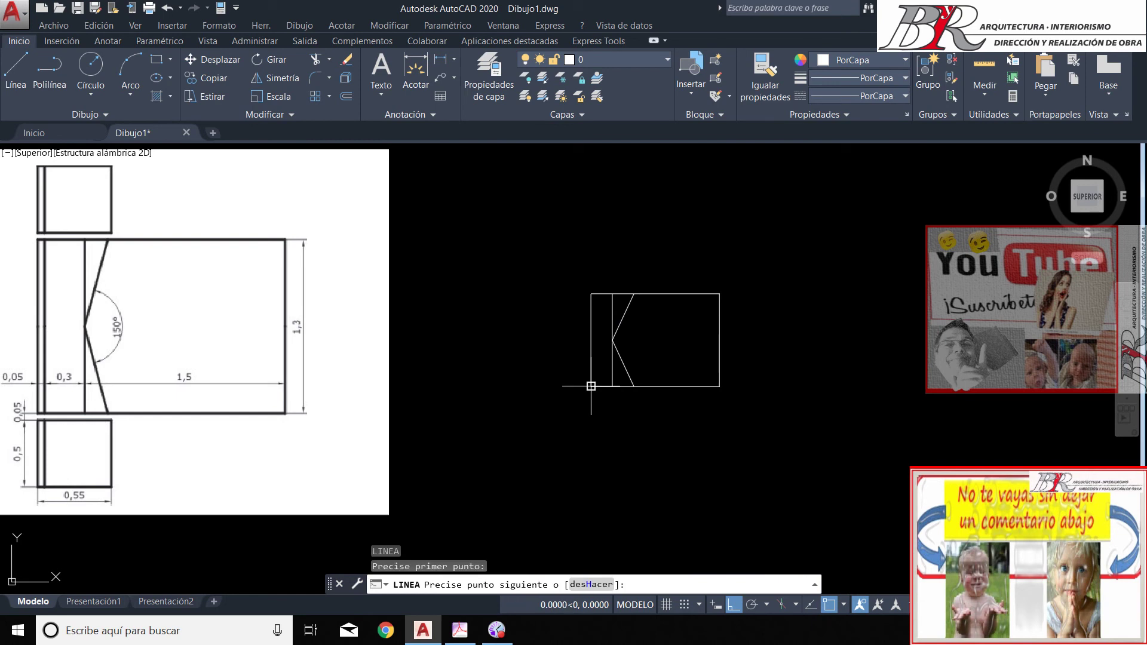
{"action": "type", "text": ".05"}
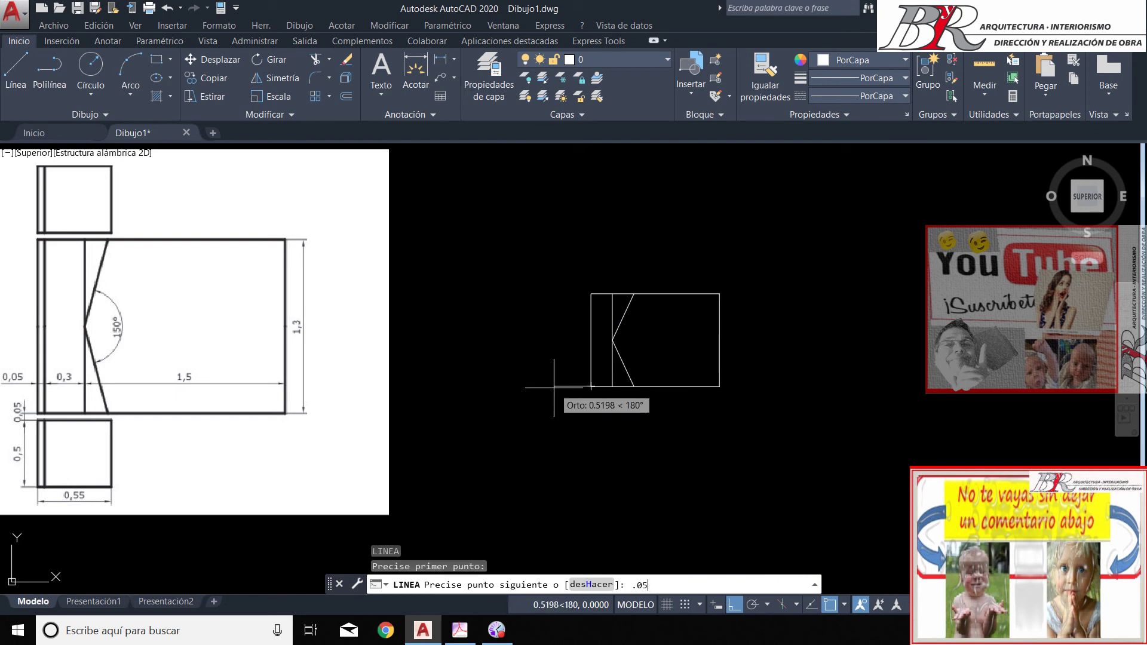
{"action": "key", "text": "Return"}
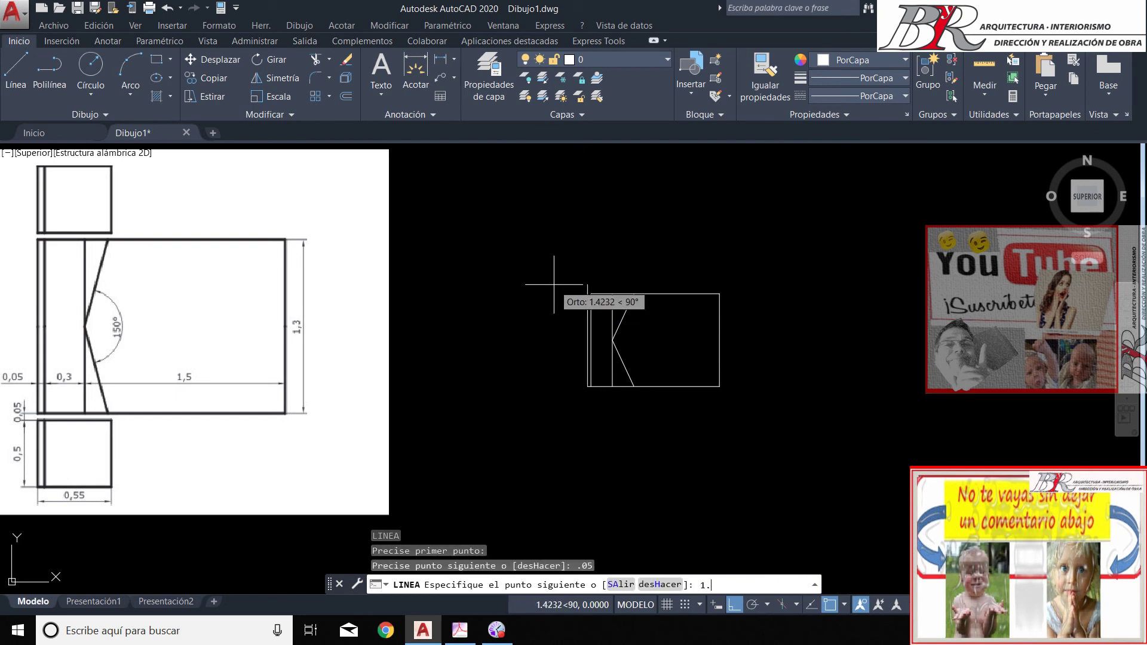
{"action": "type", "text": "3"}
{"action": "key", "text": "Return"}
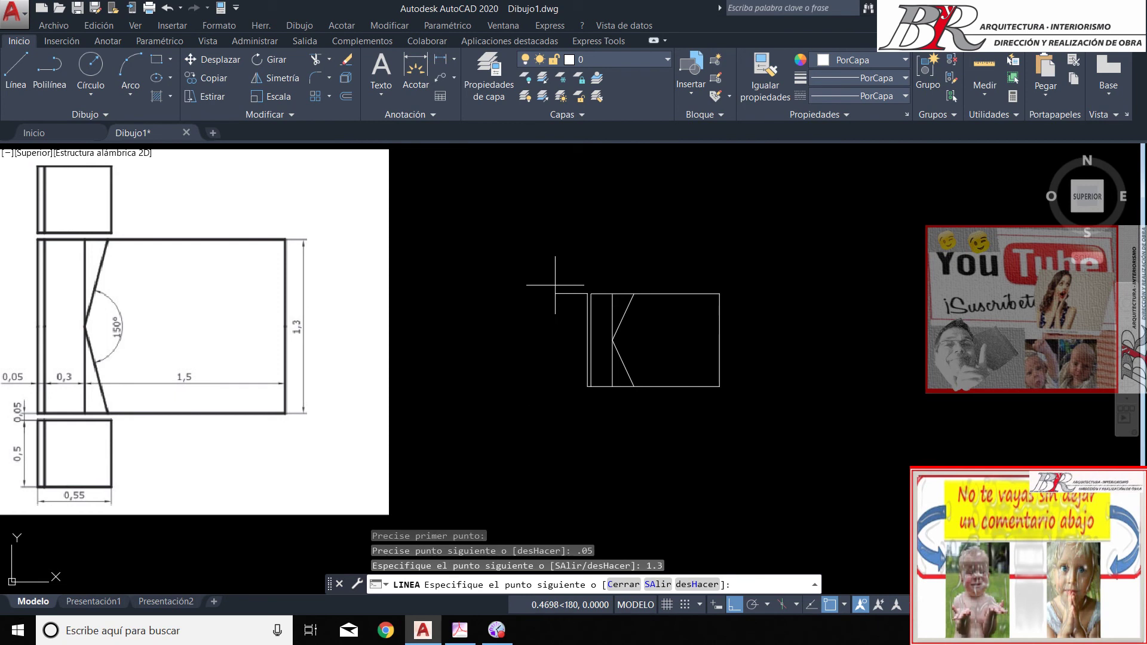
{"action": "key", "text": "Return"}
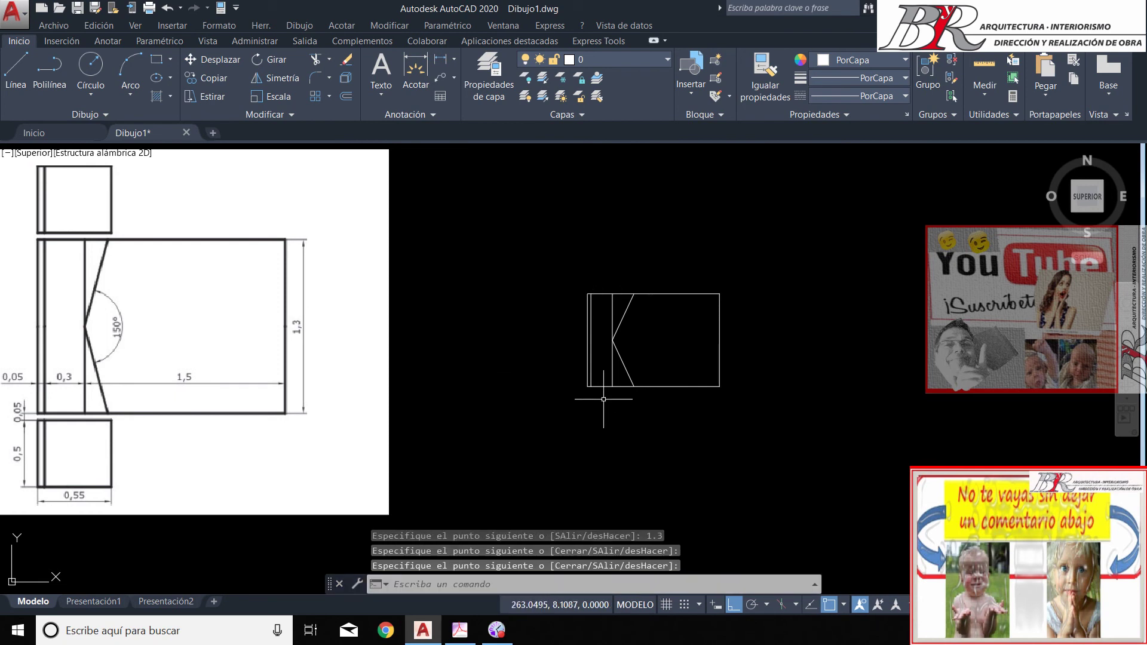
{"action": "scroll", "coordinate": [603, 399], "scroll_direction": "up", "scroll_amount": 2}
{"action": "key", "text": "Return"}
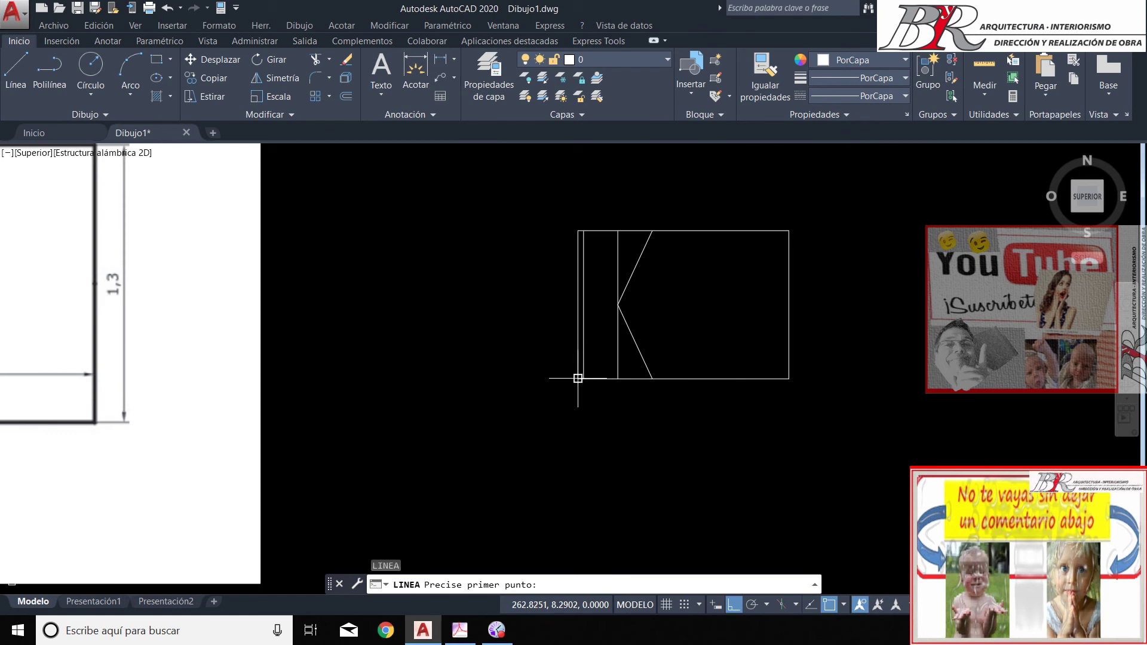
Draw a 0.55 × 0.5 square just below the strips, starting 0.05 down from the corner
{"action": "left_click", "coordinate": [578, 378]}
{"action": "type", "text": "0.05"}
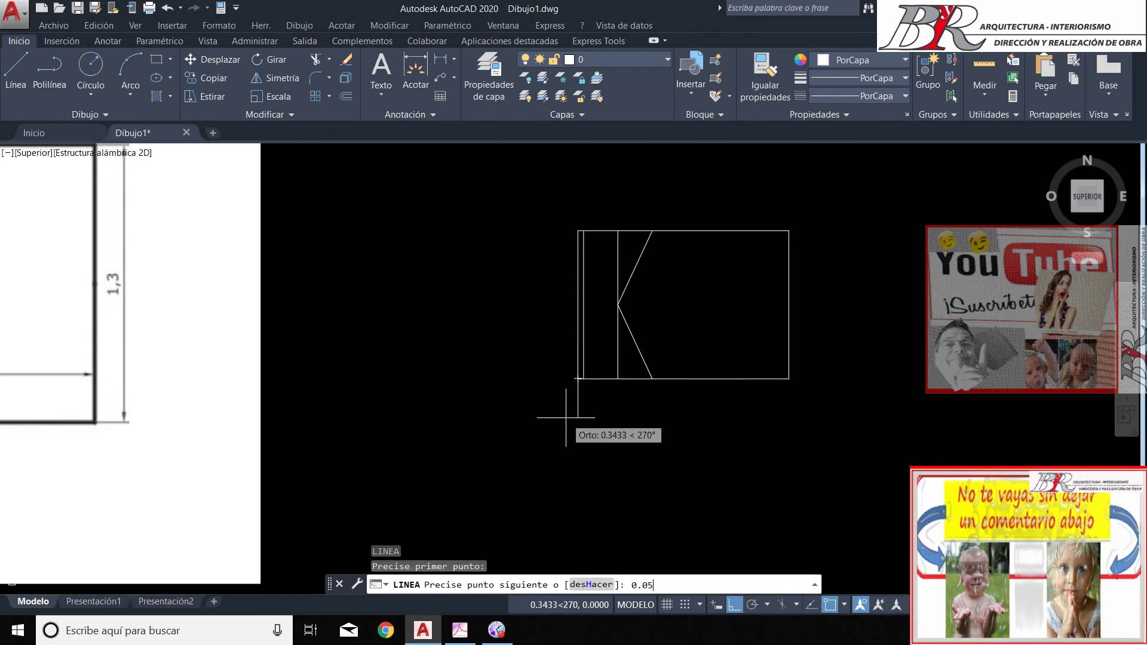
{"action": "key", "text": "Return"}
{"action": "scroll", "coordinate": [566, 418], "scroll_direction": "down", "scroll_amount": 3}
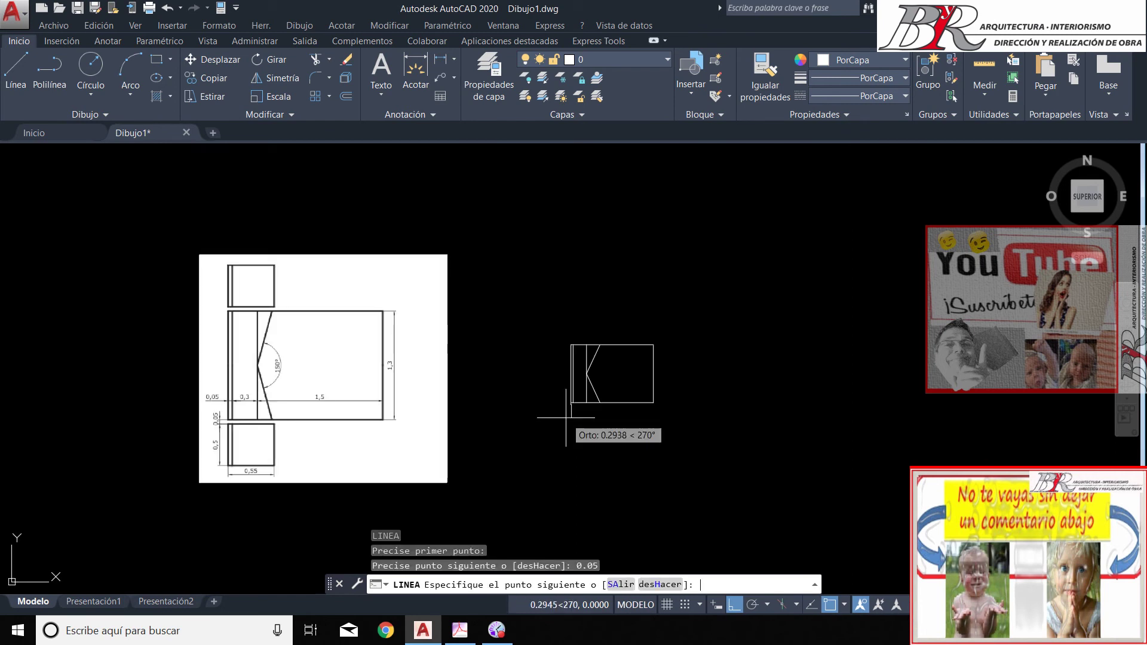
{"action": "scroll", "coordinate": [566, 418], "scroll_direction": "up", "scroll_amount": 2}
{"action": "type", "text": "0."}
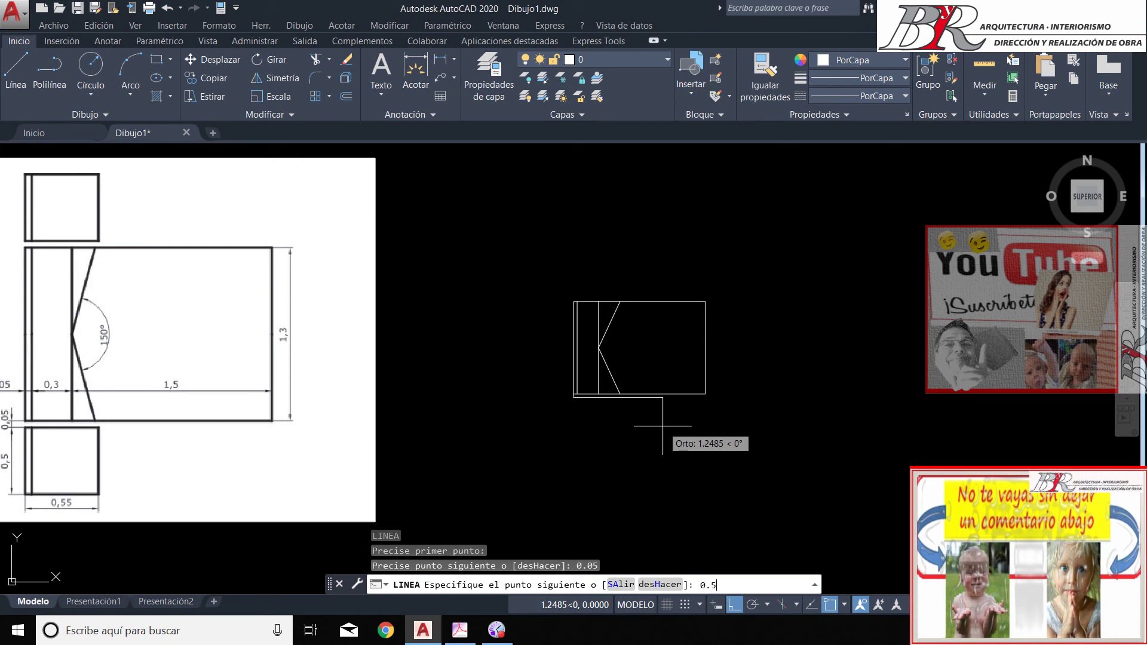
{"action": "type", "text": "5"}
{"action": "key", "text": "Return"}
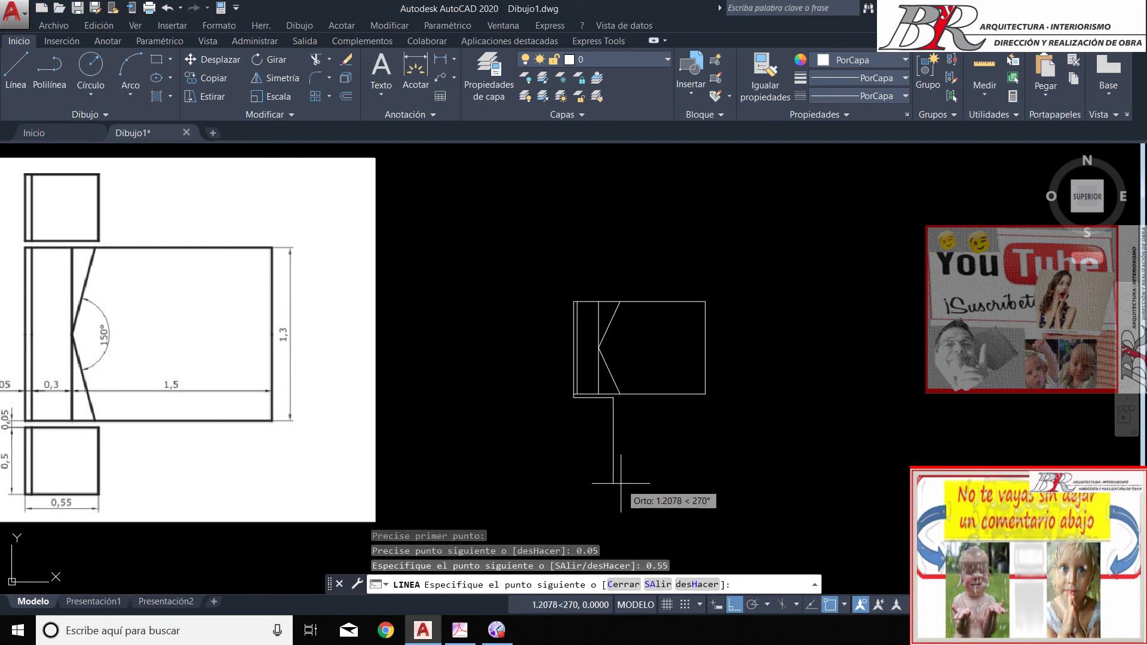
{"action": "key", "text": "Return"}
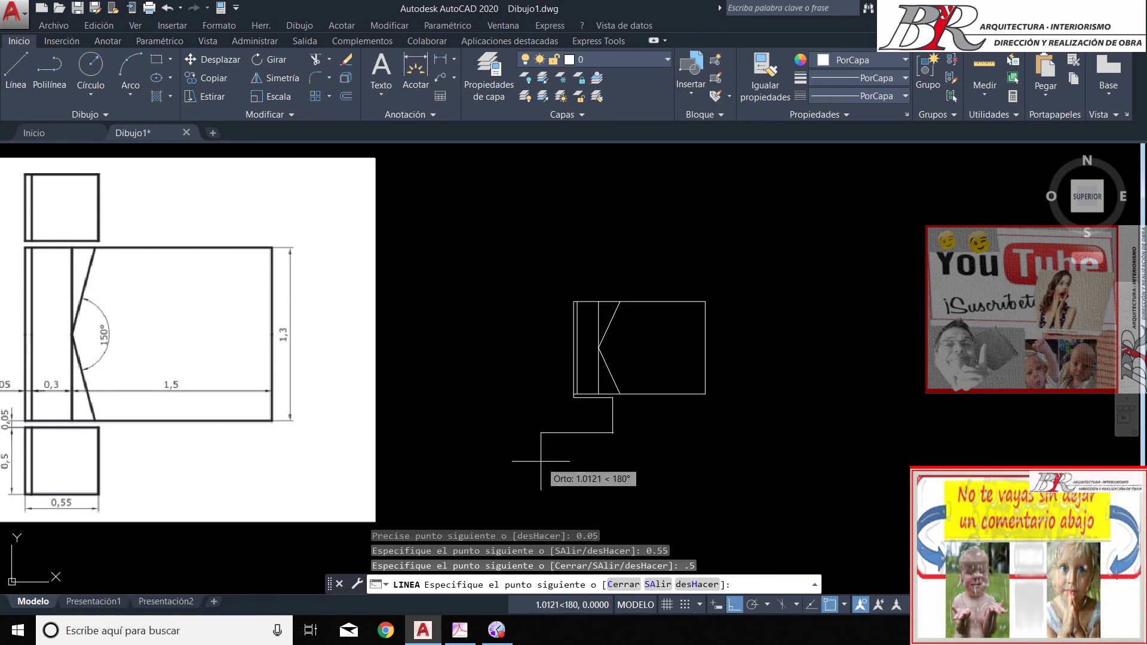
{"action": "type", "text": "0.55"}
{"action": "key", "text": "Return"}
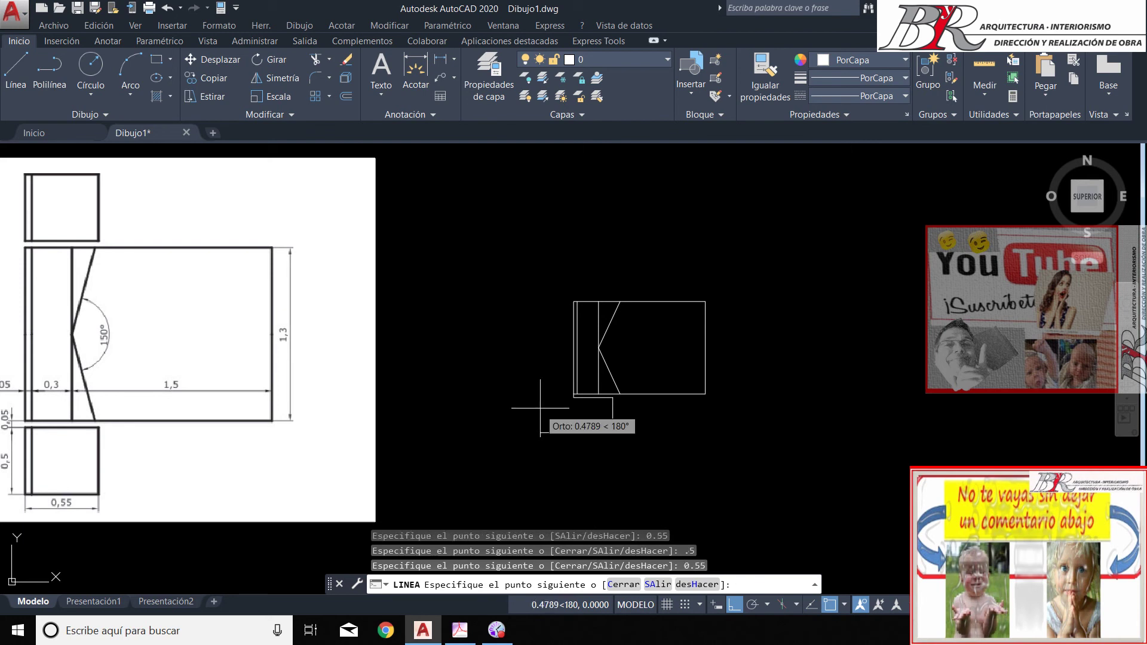
{"action": "key", "text": "Return"}
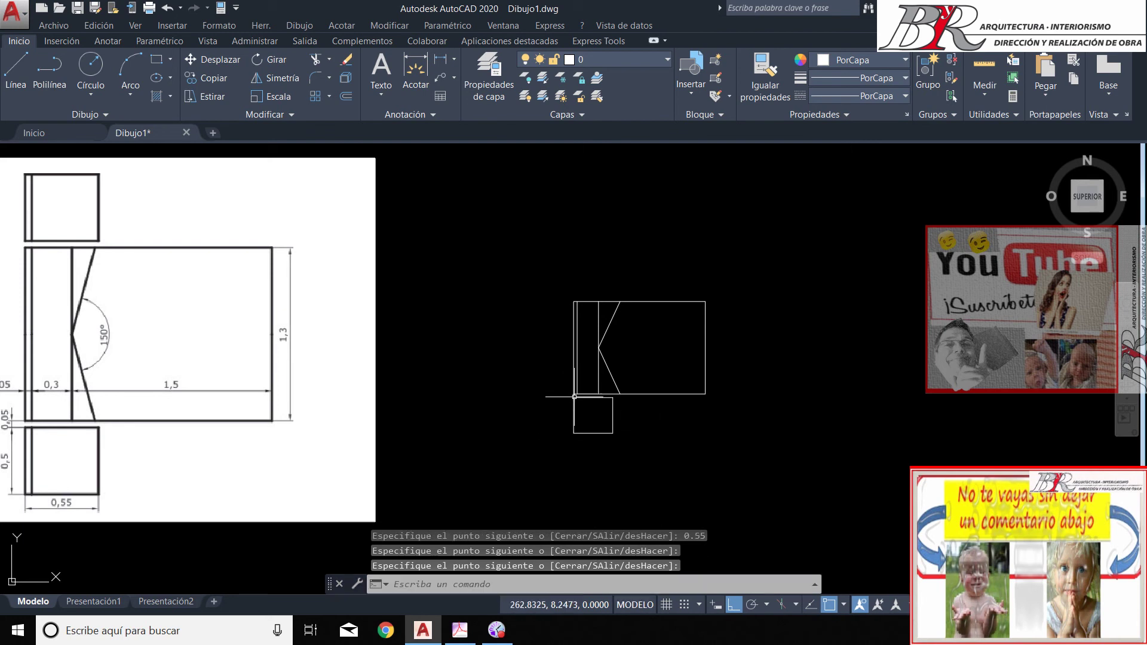
{"action": "scroll", "coordinate": [577, 394], "scroll_direction": "up", "scroll_amount": 6}
{"action": "scroll", "coordinate": [583, 391], "scroll_direction": "up", "scroll_amount": 4}
{"action": "key", "text": "Return"}
Draw two short vertical helper lines at the lower-left corner, then erase both
{"action": "left_click", "coordinate": [557, 364]}
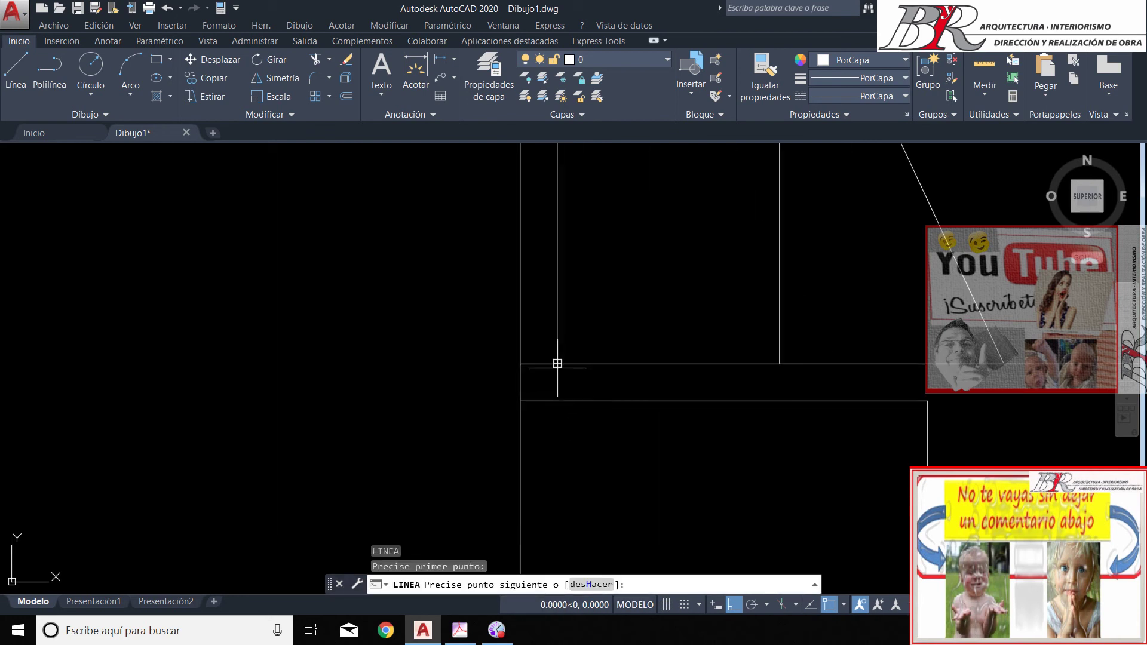
{"action": "left_click", "coordinate": [557, 401]}
{"action": "key", "text": "Return"}
{"action": "key", "text": "Return"}
{"action": "left_click", "coordinate": [560, 402]}
{"action": "scroll", "coordinate": [561, 402], "scroll_direction": "down", "scroll_amount": 3}
{"action": "left_click", "coordinate": [561, 490]}
{"action": "key", "text": "Return"}
{"action": "scroll", "coordinate": [581, 387], "scroll_direction": "up", "scroll_amount": 5}
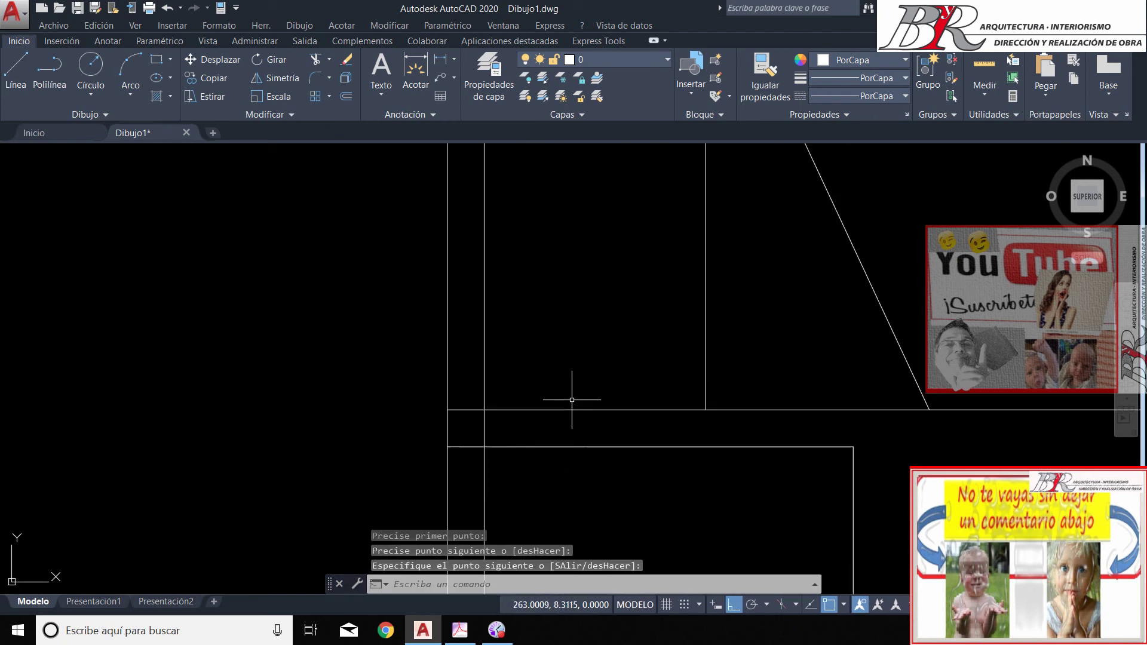
{"action": "left_click", "coordinate": [555, 415]}
{"action": "left_click", "coordinate": [400, 425]}
{"action": "key", "text": "Delete"}
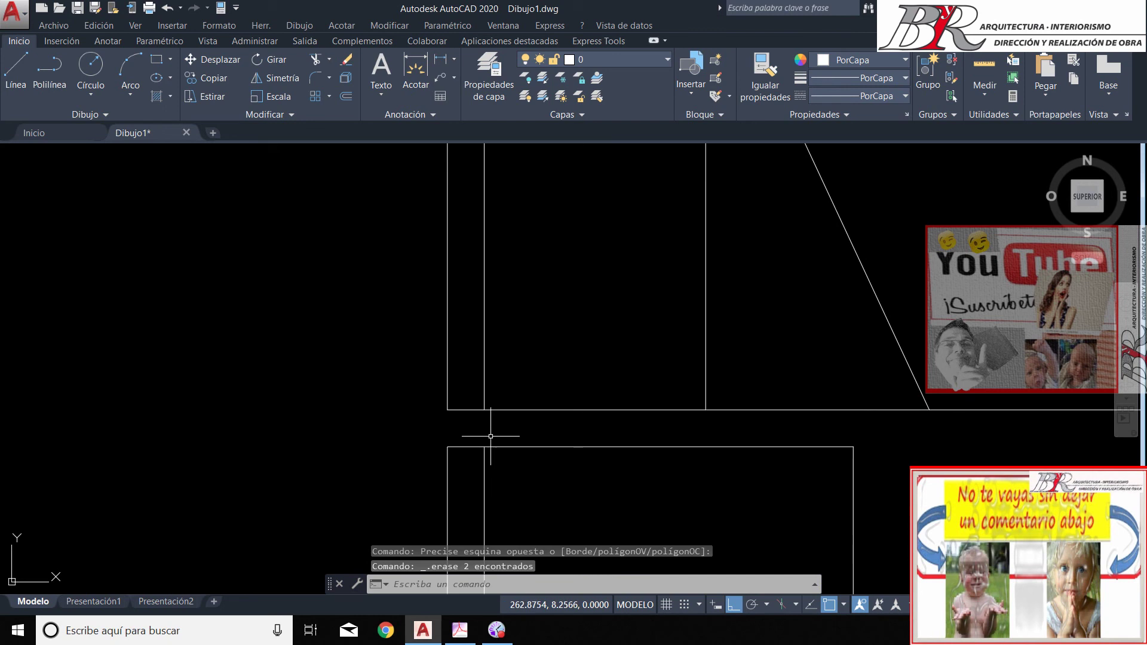
{"action": "scroll", "coordinate": [514, 454], "scroll_direction": "down", "scroll_amount": 3}
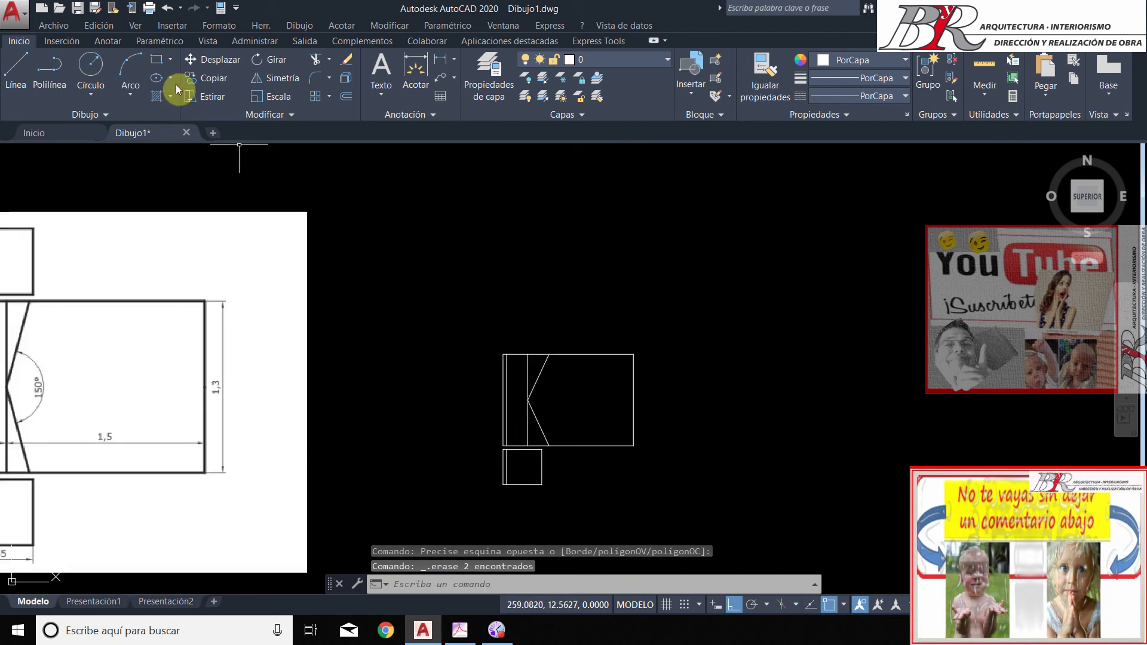
Mirror the lower square across a horizontal line through the rectangle's middle, keeping the original
{"action": "left_click", "coordinate": [285, 78]}
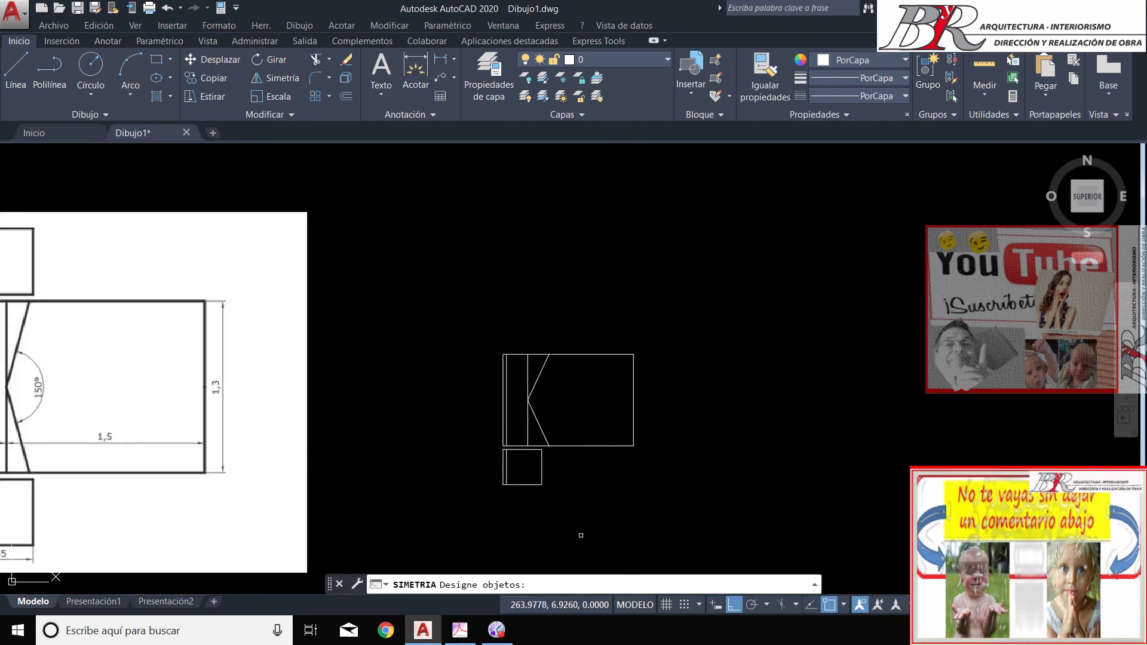
{"action": "scroll", "coordinate": [560, 498], "scroll_direction": "up", "scroll_amount": 4}
{"action": "left_click", "coordinate": [577, 505]}
{"action": "left_click", "coordinate": [395, 370]}
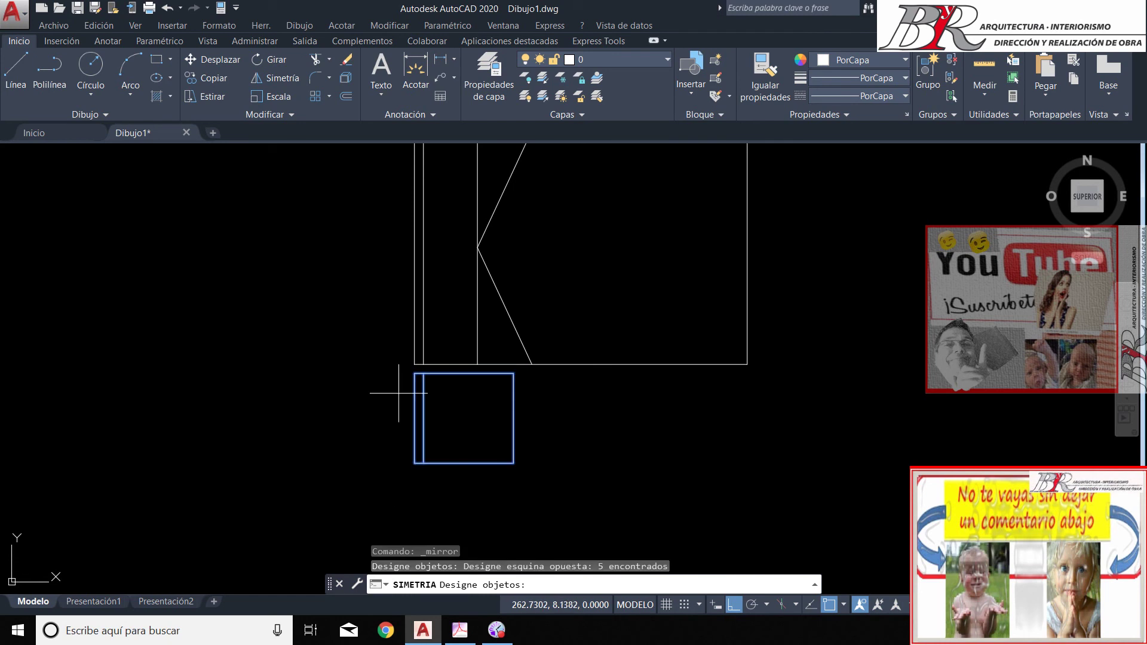
{"action": "key", "text": "Return"}
{"action": "scroll", "coordinate": [412, 461], "scroll_direction": "down", "scroll_amount": 2}
{"action": "left_click", "coordinate": [415, 334]}
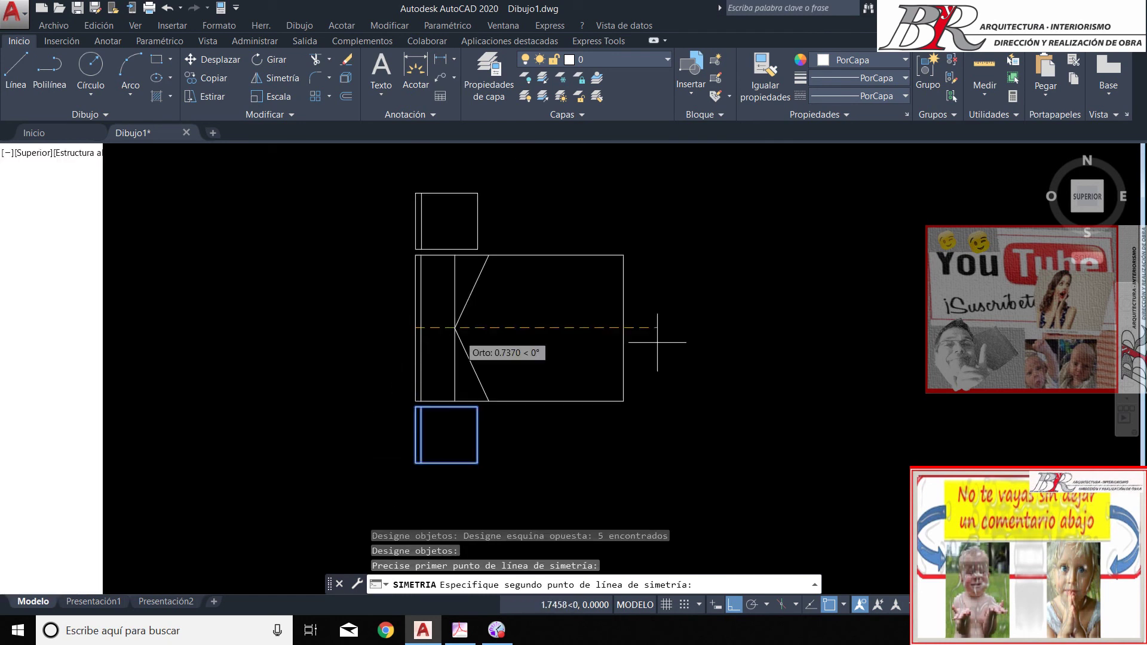
{"action": "left_click", "coordinate": [661, 333]}
{"action": "key", "text": "Return"}
Window-select the rectangle's reference image to remove it
{"action": "scroll", "coordinate": [711, 428], "scroll_direction": "down", "scroll_amount": 4}
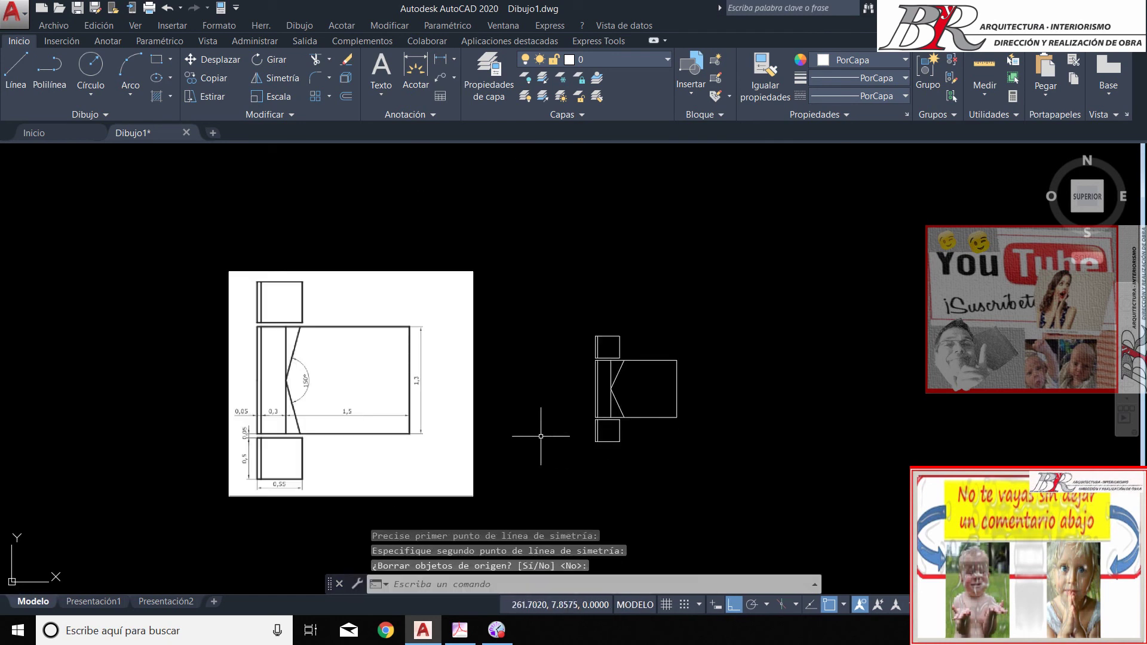
{"action": "scroll", "coordinate": [591, 446], "scroll_direction": "down", "scroll_amount": 5}
{"action": "scroll", "coordinate": [594, 419], "scroll_direction": "down", "scroll_amount": 2}
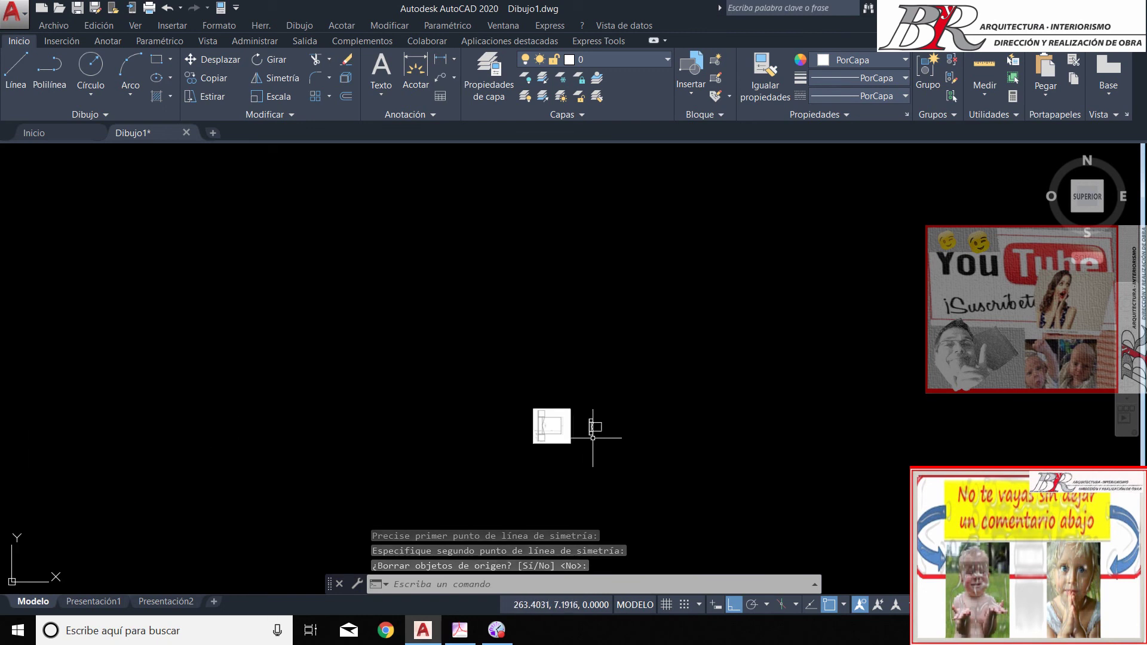
{"action": "left_click", "coordinate": [607, 478]}
{"action": "left_click", "coordinate": [539, 429]}
{"action": "key", "text": "Escape"}
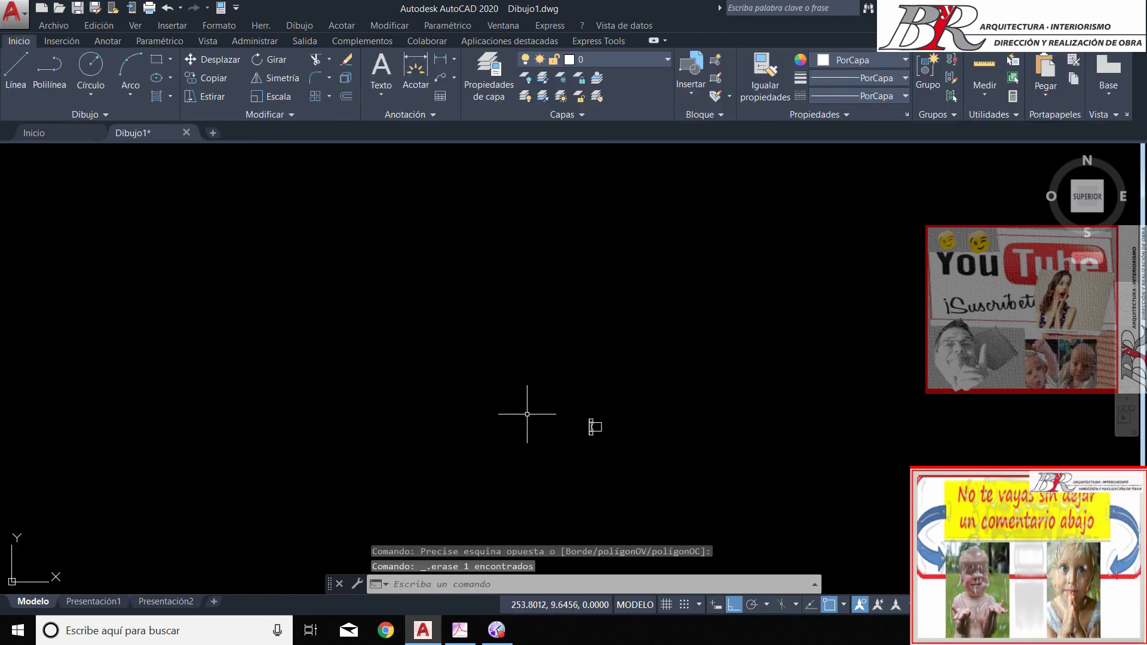
Scale the small notched rectangle figure by a factor of 10 from a base point
{"action": "left_click", "coordinate": [271, 97]}
{"action": "left_click", "coordinate": [633, 456]}
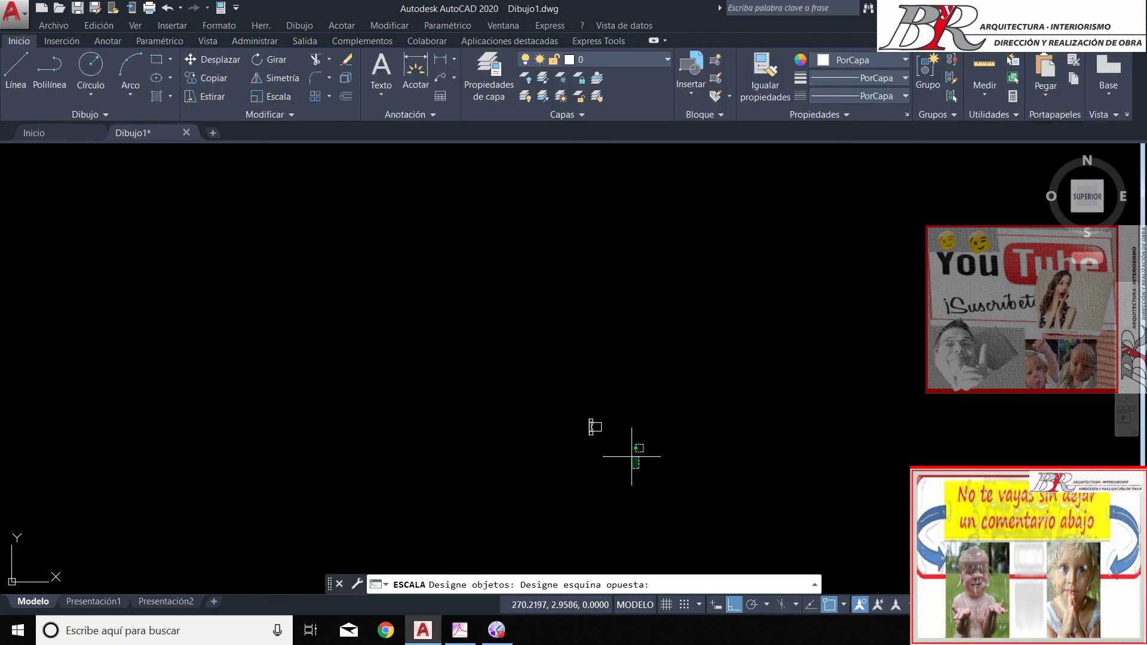
{"action": "left_click", "coordinate": [575, 407]}
{"action": "key", "text": "Return"}
{"action": "left_click", "coordinate": [602, 434]}
{"action": "type", "text": "5"}
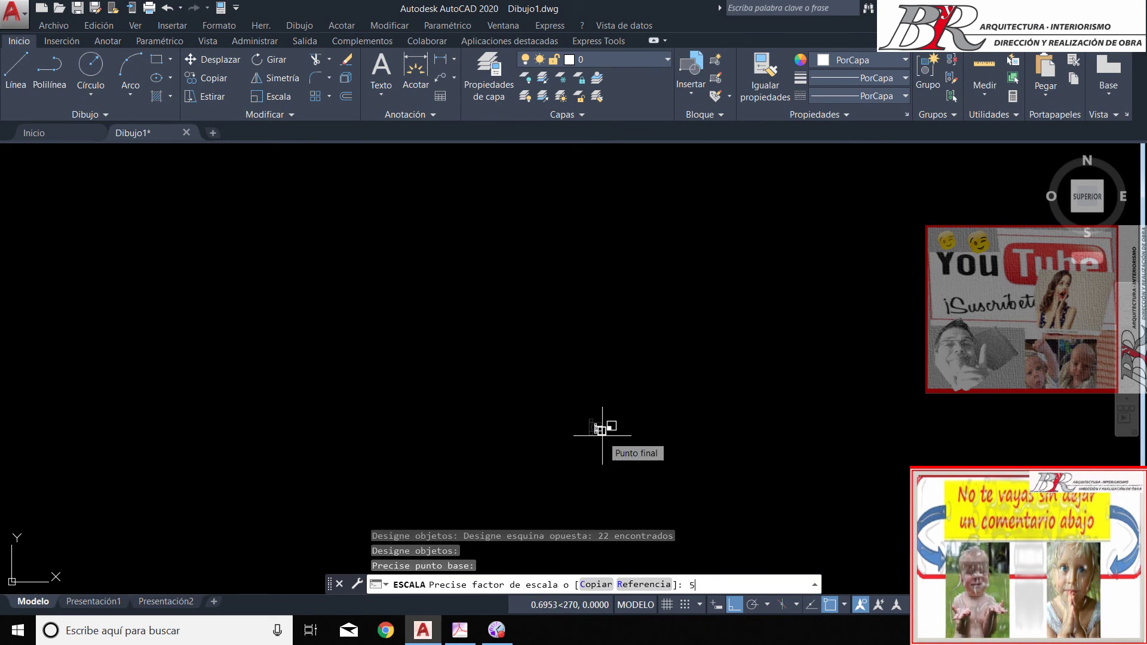
{"action": "type", "text": "10"}
{"action": "key", "text": "Return"}
Scale the rectangle figure again with a factor of 5 from a new base point
{"action": "key", "text": "Return"}
{"action": "left_click", "coordinate": [623, 454]}
{"action": "left_click", "coordinate": [532, 379]}
{"action": "key", "text": "Return"}
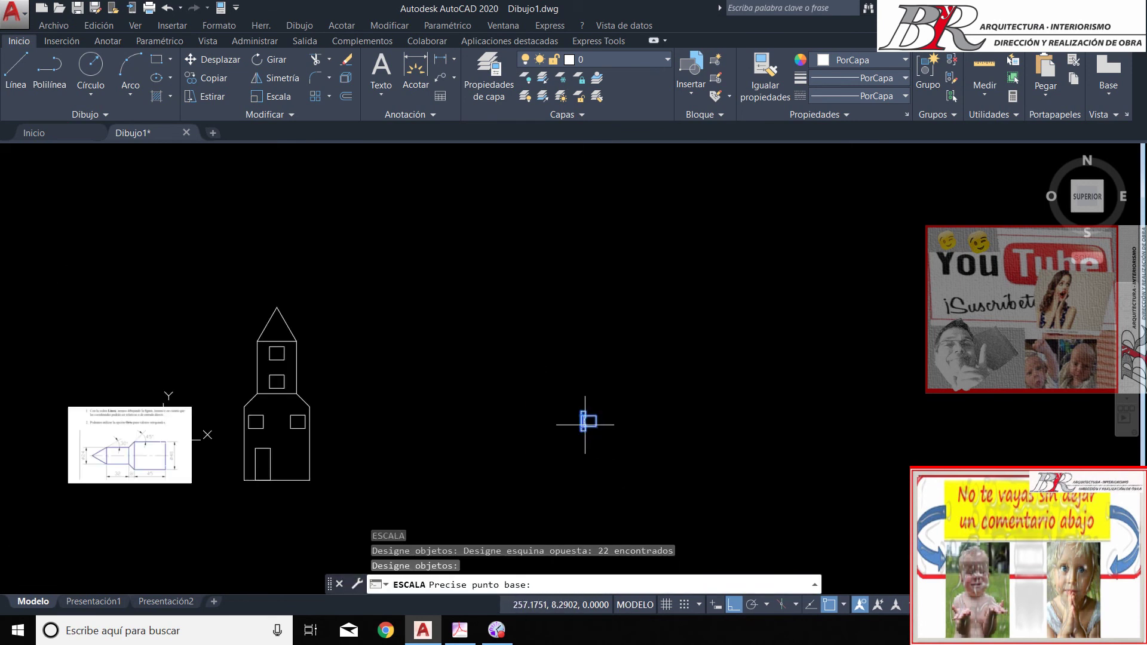
{"action": "left_click", "coordinate": [597, 428]}
{"action": "type", "text": "5"}
{"action": "key", "text": "Return"}
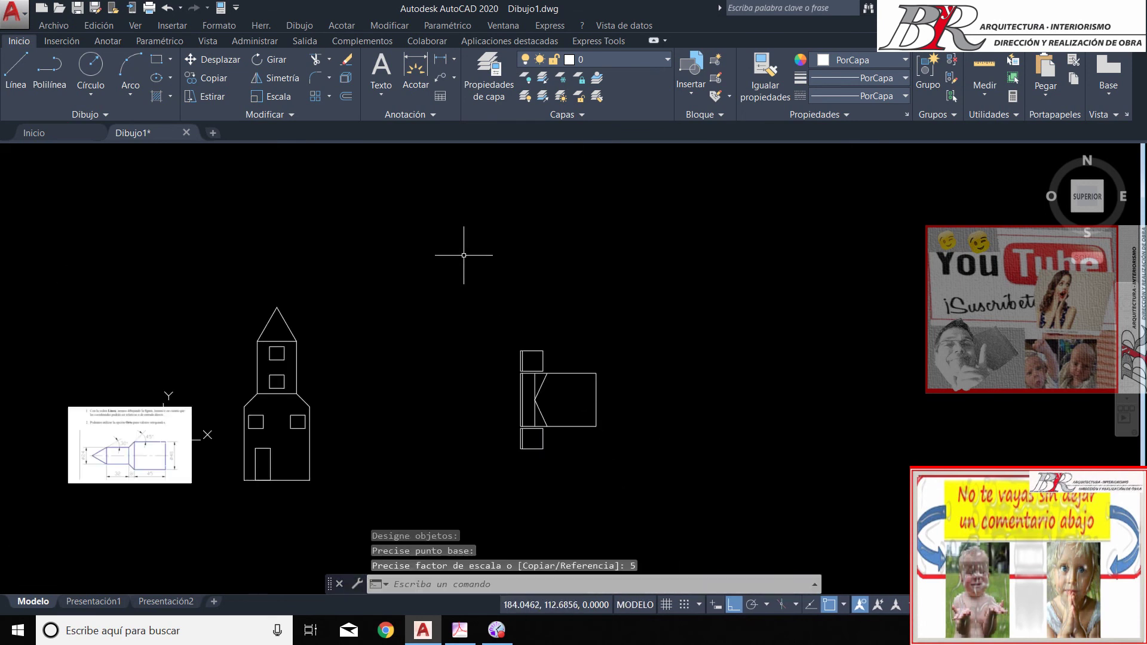
Rotate the enlarged figure 90° so the notch points up
{"action": "left_click", "coordinate": [269, 59]}
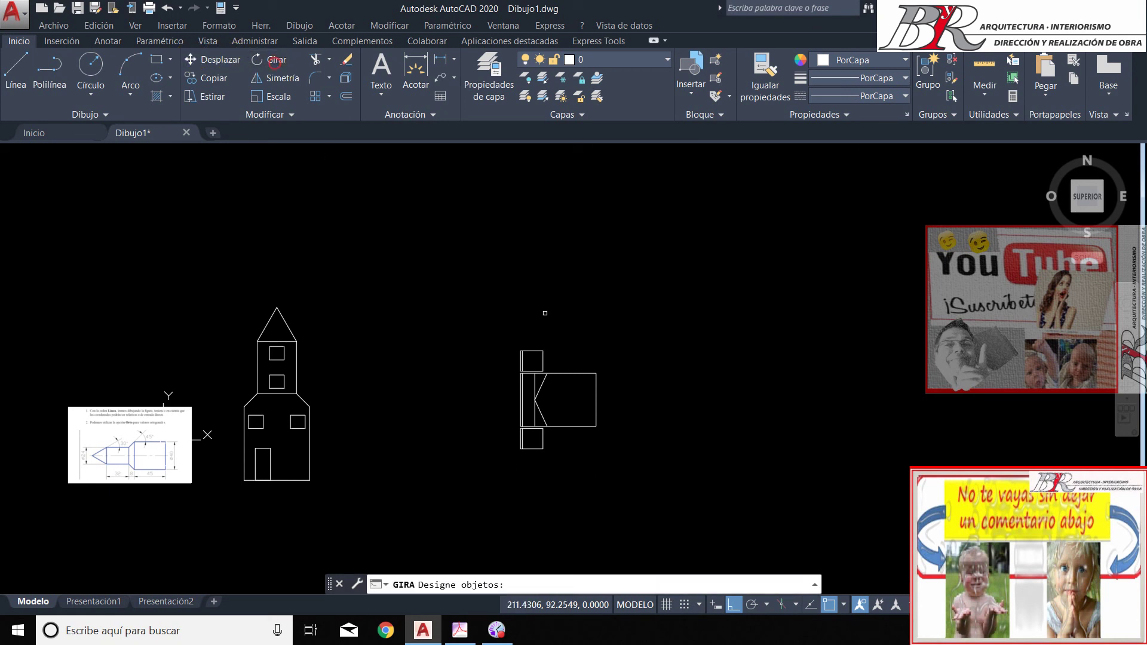
{"action": "left_click", "coordinate": [446, 318]}
{"action": "left_click", "coordinate": [670, 478]}
{"action": "key", "text": "Return"}
{"action": "left_click", "coordinate": [574, 388]}
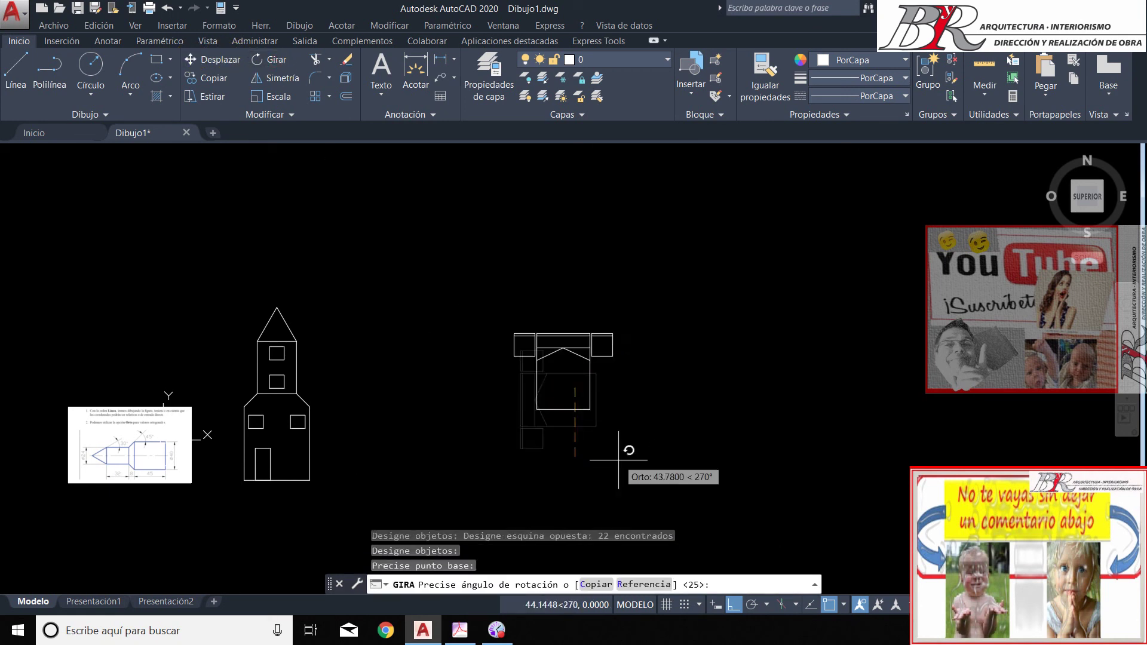
{"action": "left_click", "coordinate": [618, 460]}
Move the rotated figure left so it sits beside the tower
{"action": "left_click", "coordinate": [213, 60]}
{"action": "left_click", "coordinate": [709, 479]}
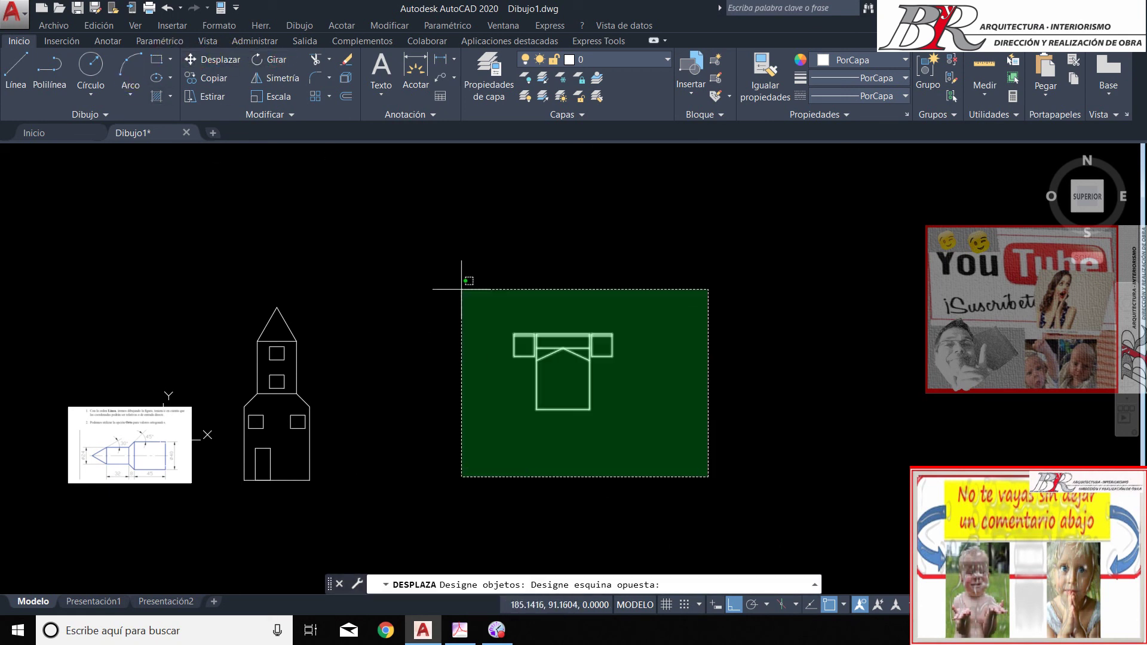
{"action": "left_click", "coordinate": [464, 223]}
{"action": "key", "text": "Return"}
{"action": "left_click", "coordinate": [682, 442]}
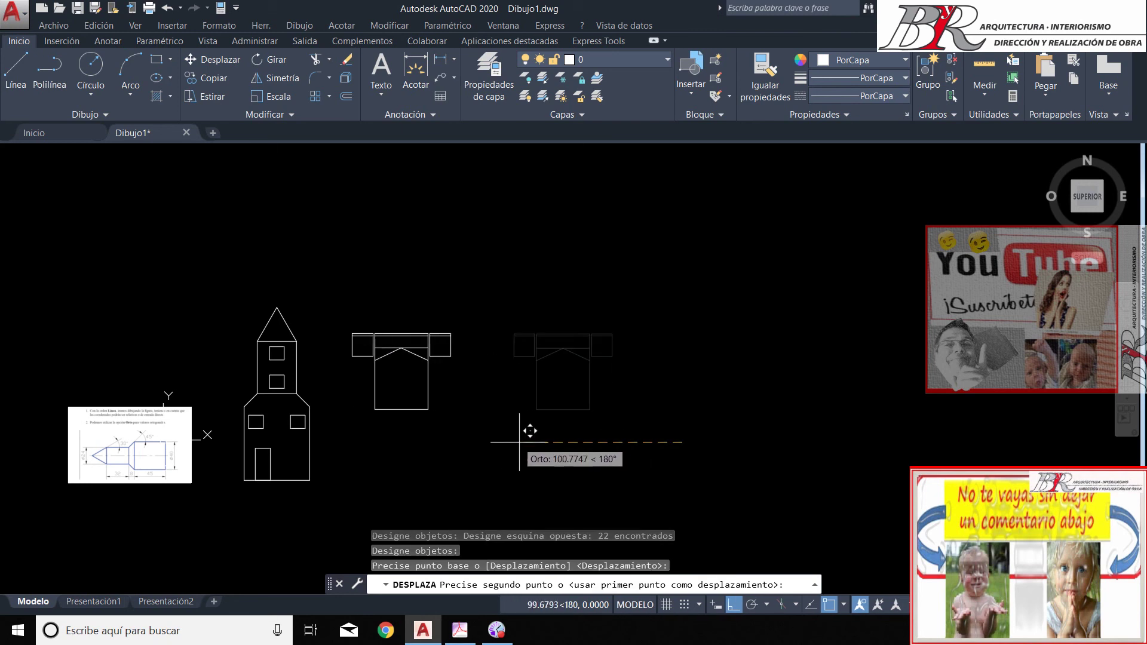
{"action": "left_click", "coordinate": [528, 442]}
Move the figure down to line it up with the tower
{"action": "key", "text": "Return"}
{"action": "left_click", "coordinate": [349, 289]}
{"action": "key", "text": "Return"}
{"action": "left_click", "coordinate": [556, 339]}
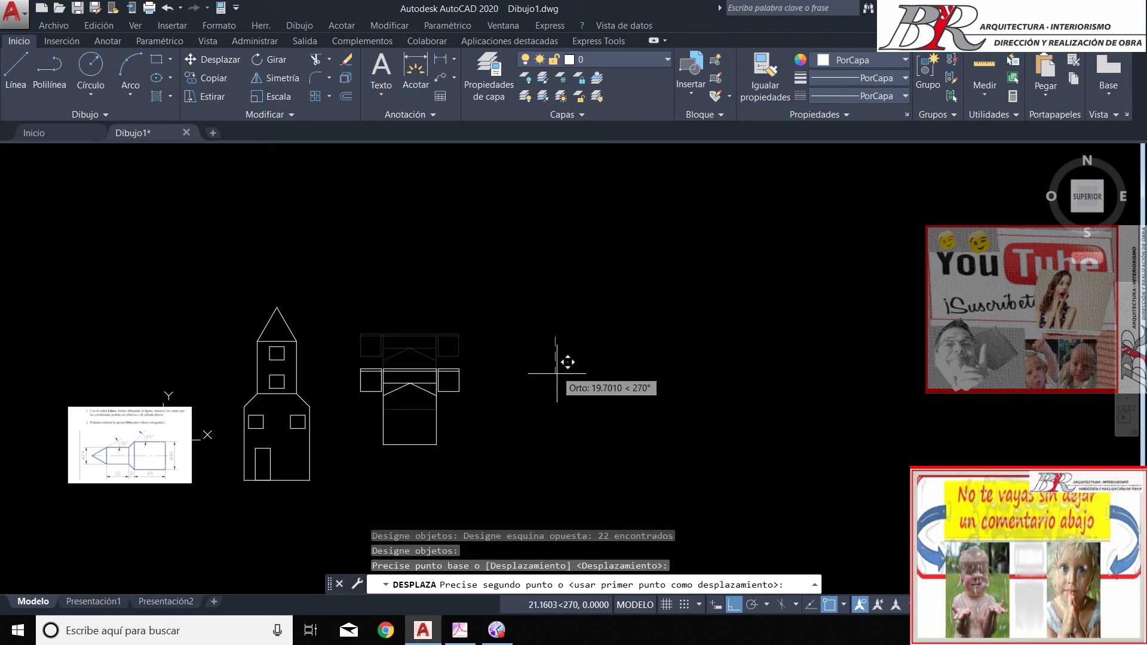
{"action": "left_click", "coordinate": [558, 384]}
{"action": "left_click", "coordinate": [230, 523]}
Delete the leftover reference image and zoom to extents to fit the drawing
{"action": "left_click", "coordinate": [24, 389]}
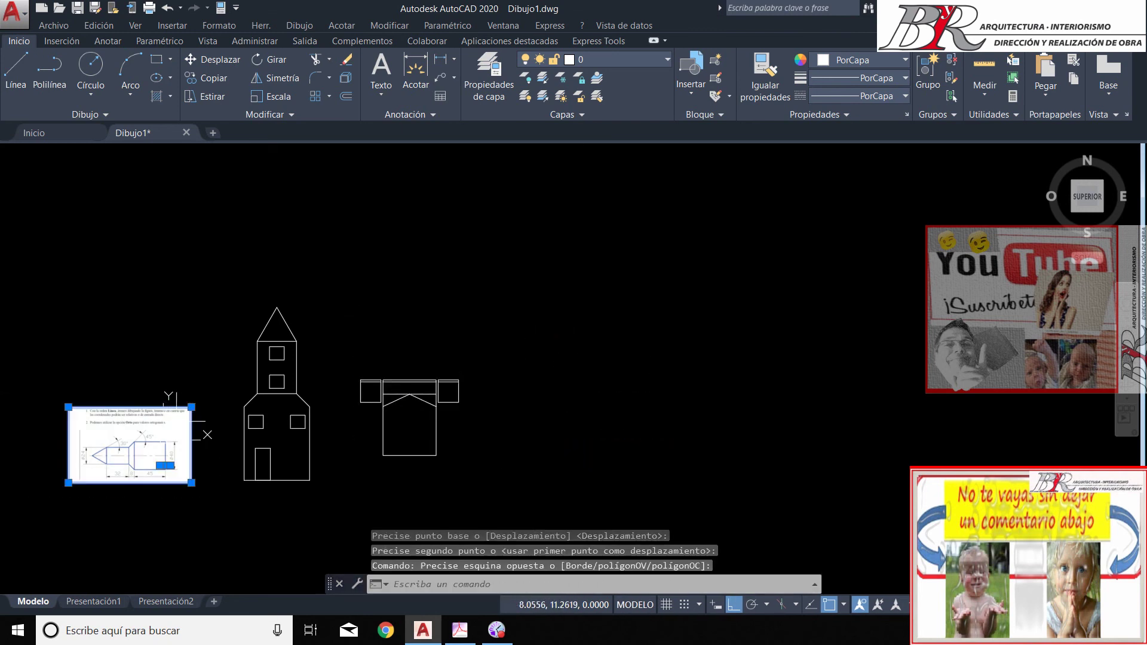
{"action": "key", "text": "Delete"}
{"action": "type", "text": "z"}
{"action": "key", "text": "Return"}
{"action": "type", "text": "e"}
{"action": "key", "text": "Return"}
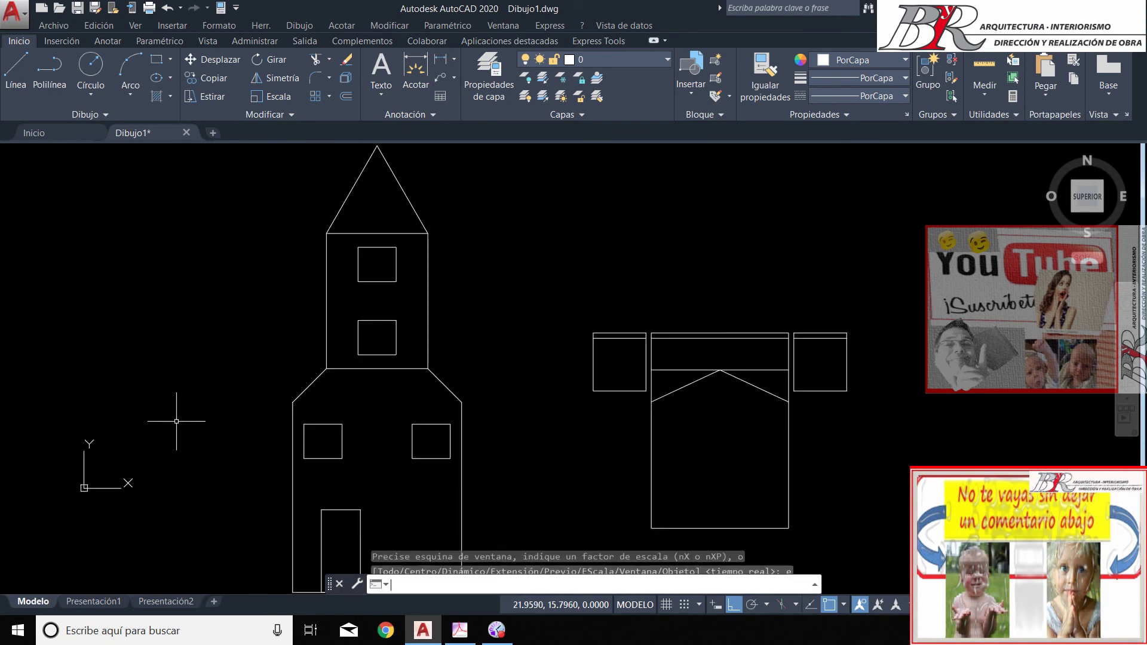
{"action": "scroll", "coordinate": [339, 347], "scroll_direction": "down", "scroll_amount": 2}
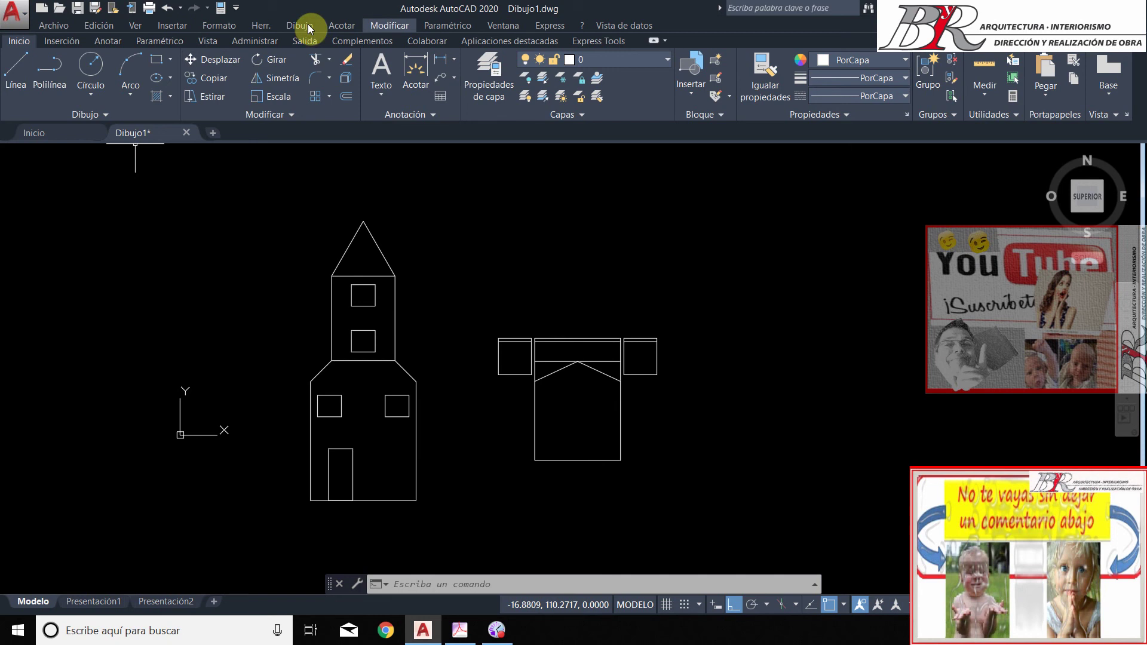
{"action": "left_click", "coordinate": [385, 28]}
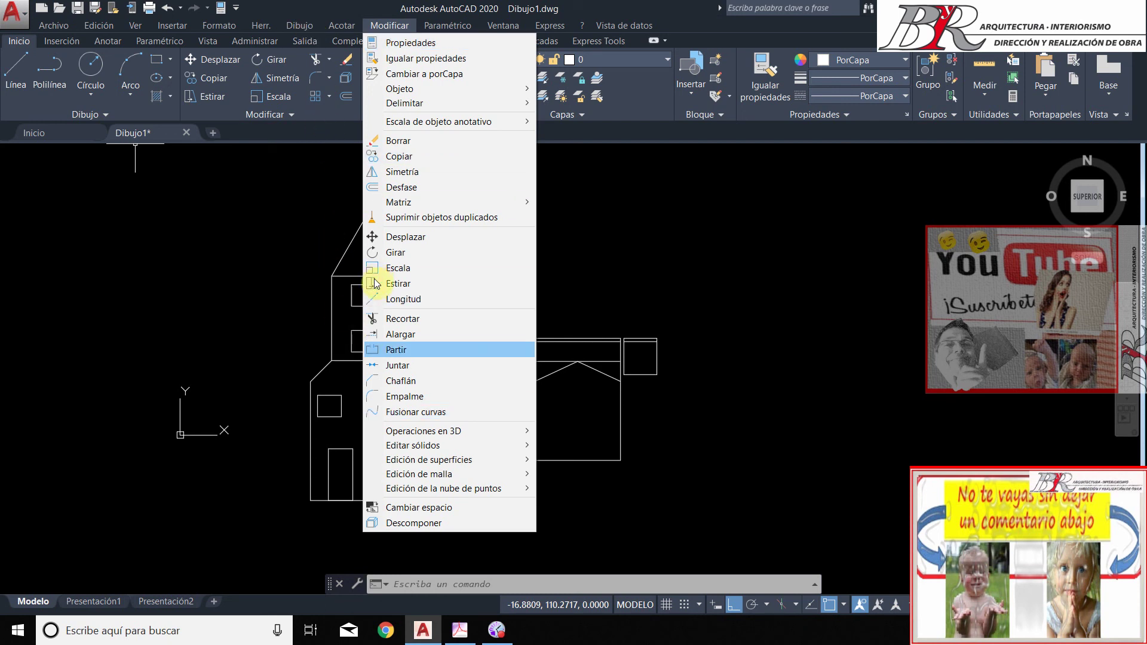
{"action": "left_click", "coordinate": [486, 238]}
{"action": "left_click", "coordinate": [583, 291]}
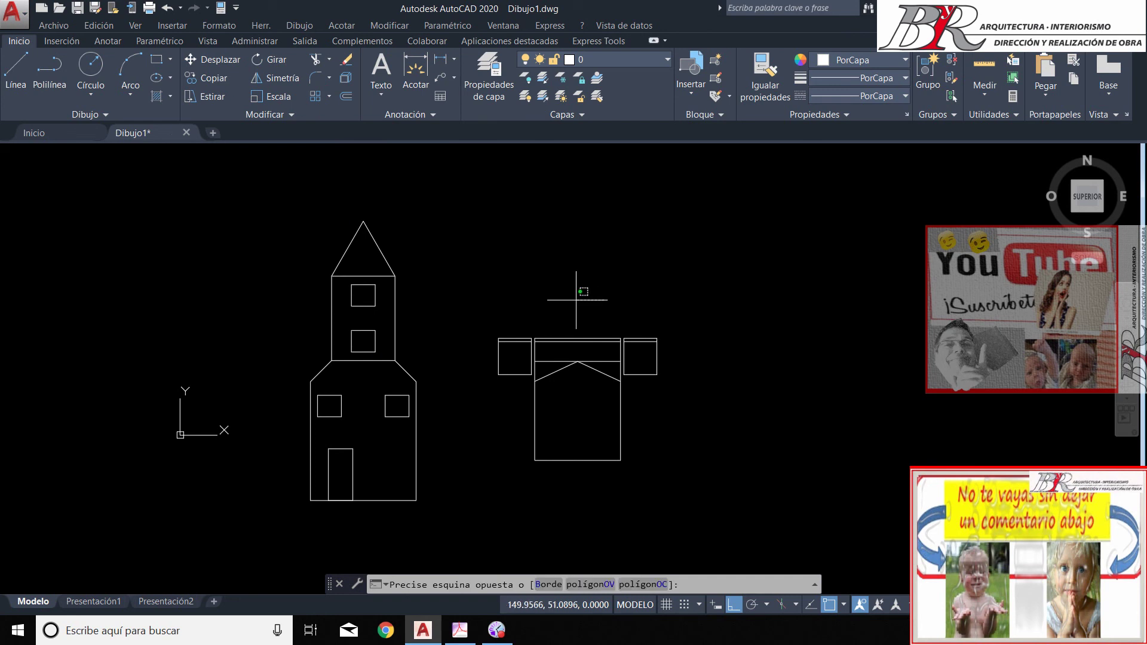
{"action": "left_click", "coordinate": [548, 305]}
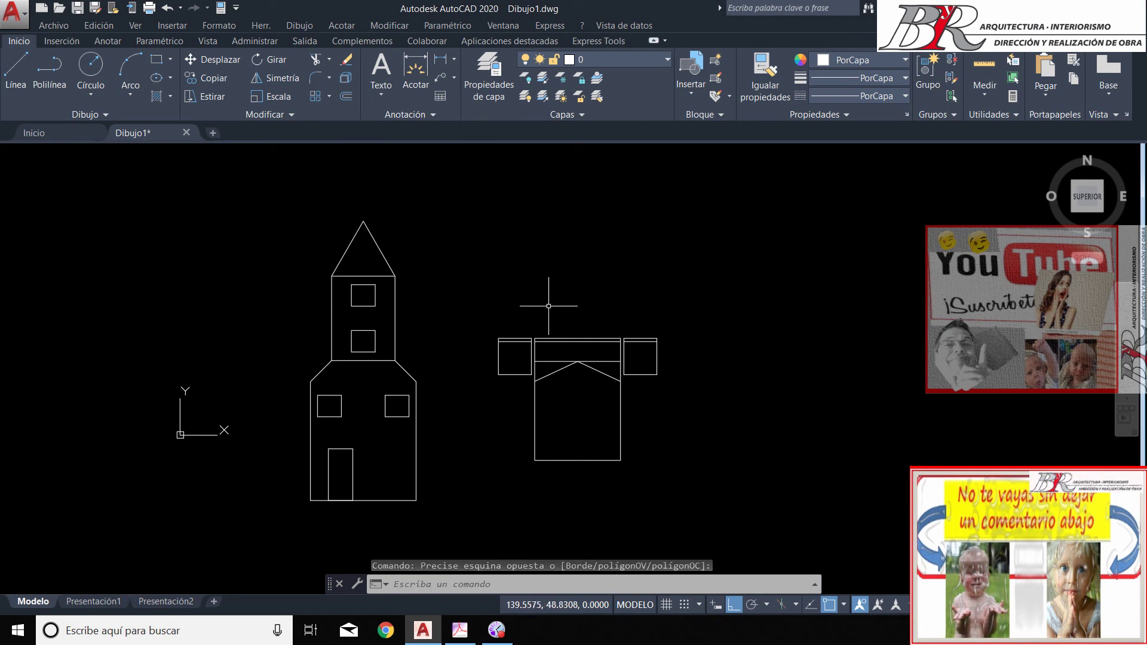
{"action": "scroll", "coordinate": [548, 306], "scroll_direction": "down", "scroll_amount": 3}
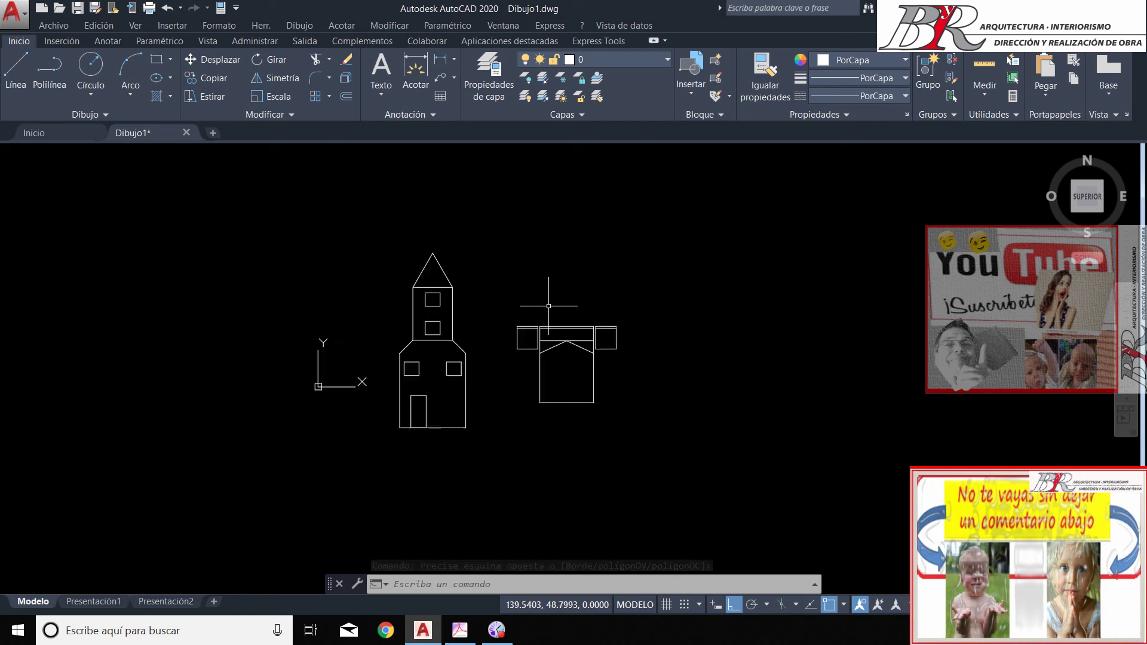
{"action": "scroll", "coordinate": [546, 307], "scroll_direction": "down", "scroll_amount": 1}
{"action": "scroll", "coordinate": [569, 318], "scroll_direction": "up", "scroll_amount": 4}
{"action": "scroll", "coordinate": [568, 318], "scroll_direction": "up", "scroll_amount": 2}
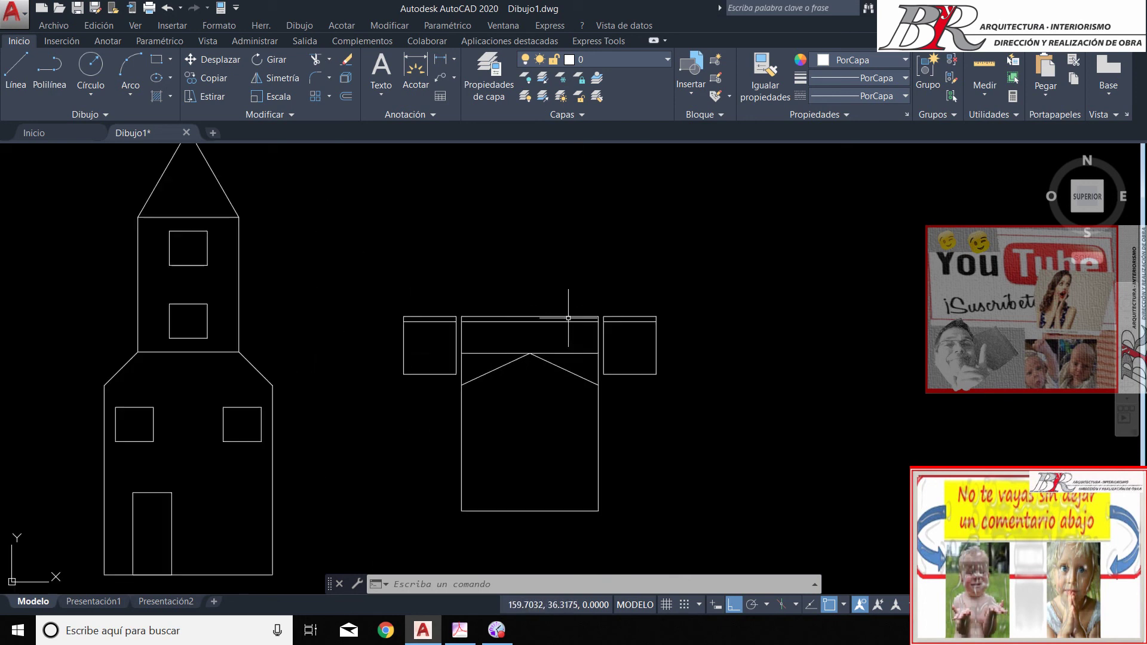
{"action": "scroll", "coordinate": [487, 331], "scroll_direction": "down", "scroll_amount": 3}
{"action": "scroll", "coordinate": [487, 304], "scroll_direction": "up", "scroll_amount": 1}
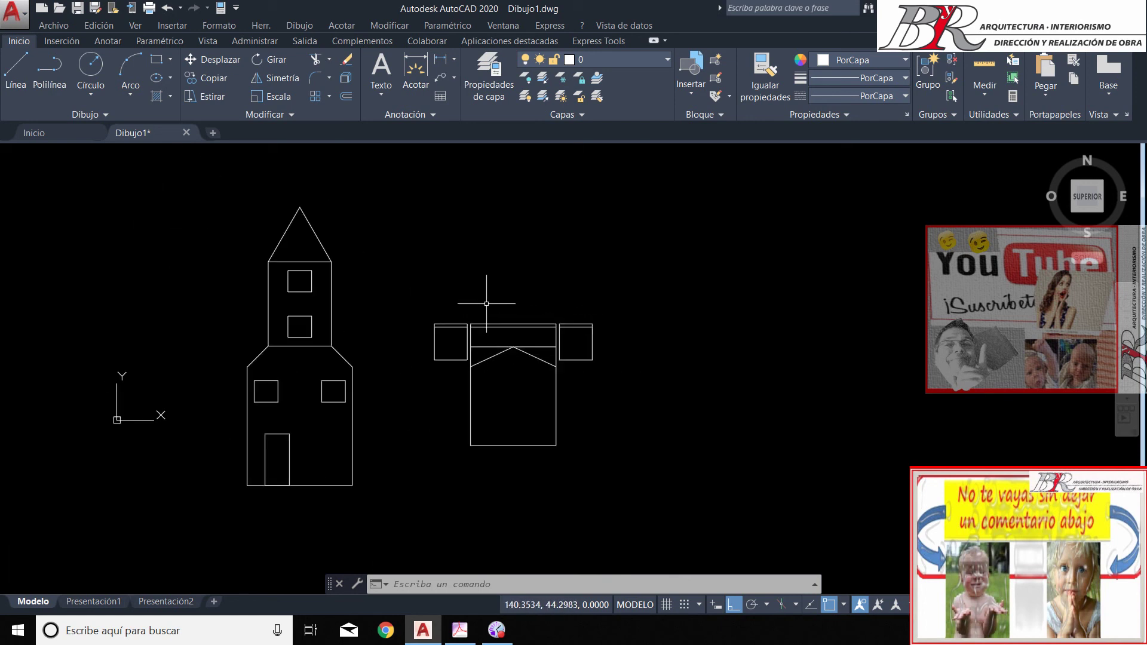